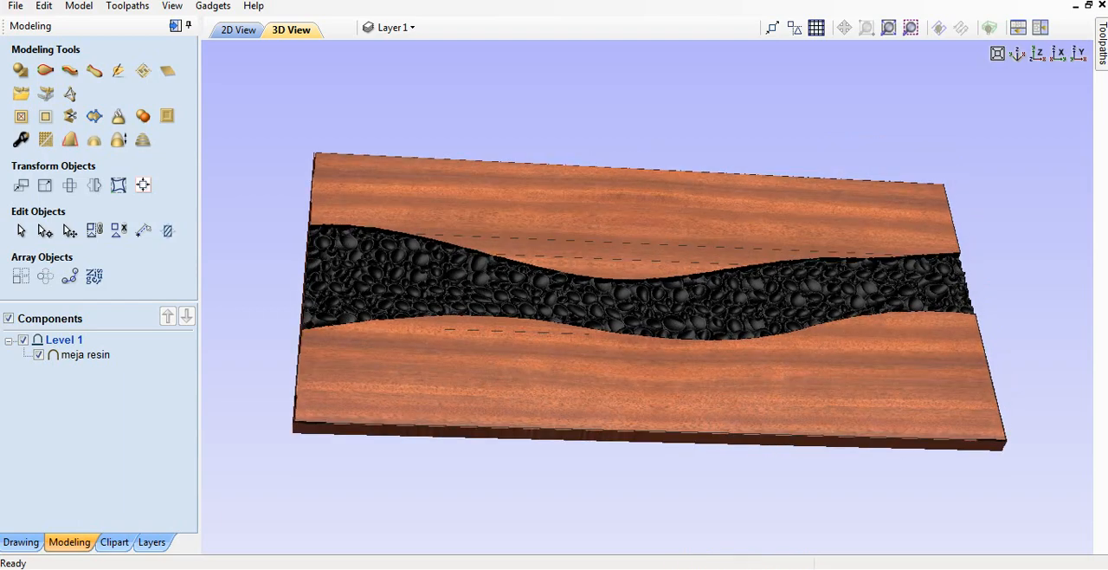
# Step: Examine the finished resin table model, looking at the pebble-filled channel and the wood edges on both sides
pyautogui.scroll(3, 648, 304)
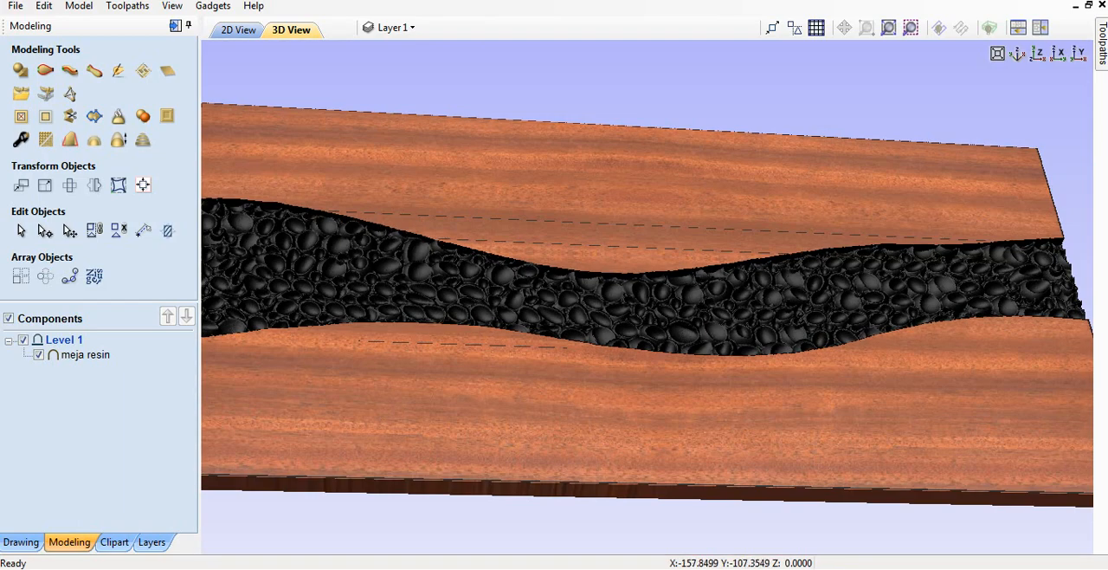
pyautogui.moveTo(554, 368); pyautogui.dragTo(530, 411)
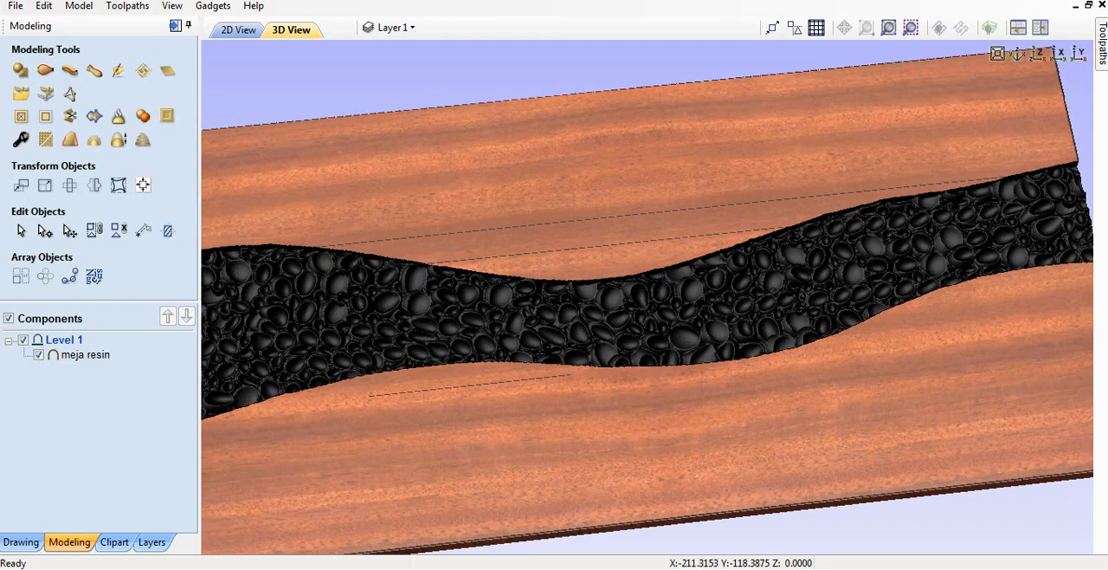
pyautogui.scroll(-2, 648, 297)
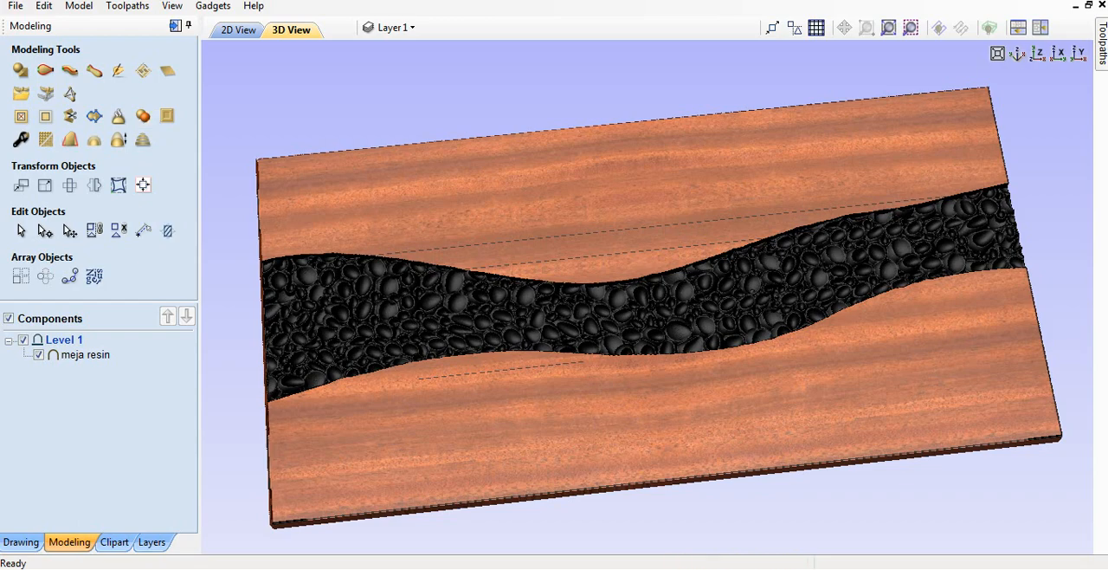
# Step: Switch to the open Autodesk ArtCAM model and examine the pebble relief between the two wavy wood edges
pyautogui.moveTo(476, 568)
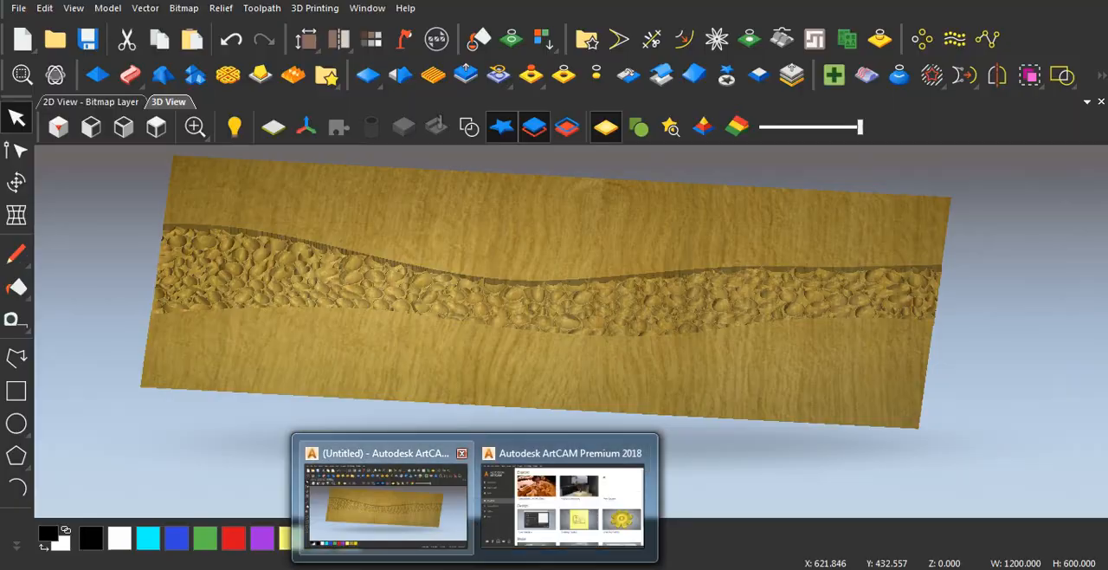
pyautogui.click(386, 507)
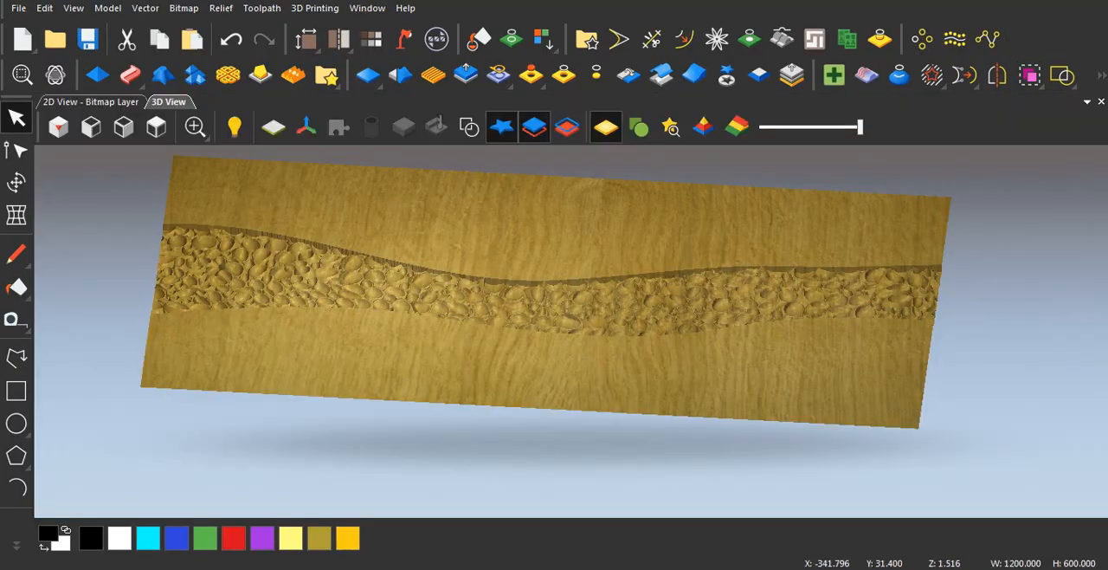
pyautogui.scroll(3, 537, 270)
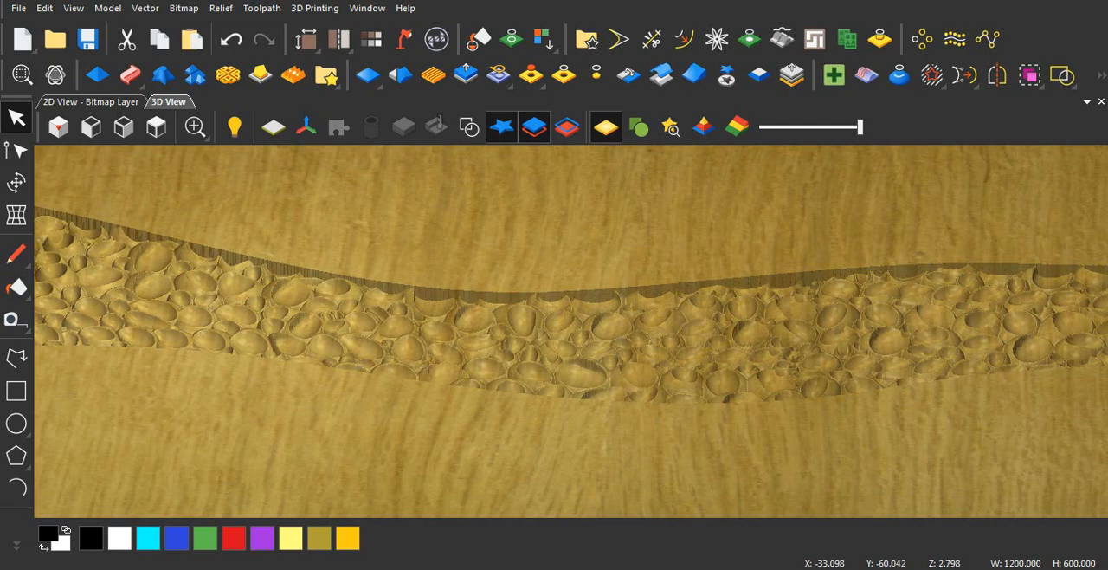
pyautogui.scroll(-2, 536, 342)
pyautogui.moveTo(410, 374); pyautogui.dragTo(415, 393, button='middle')
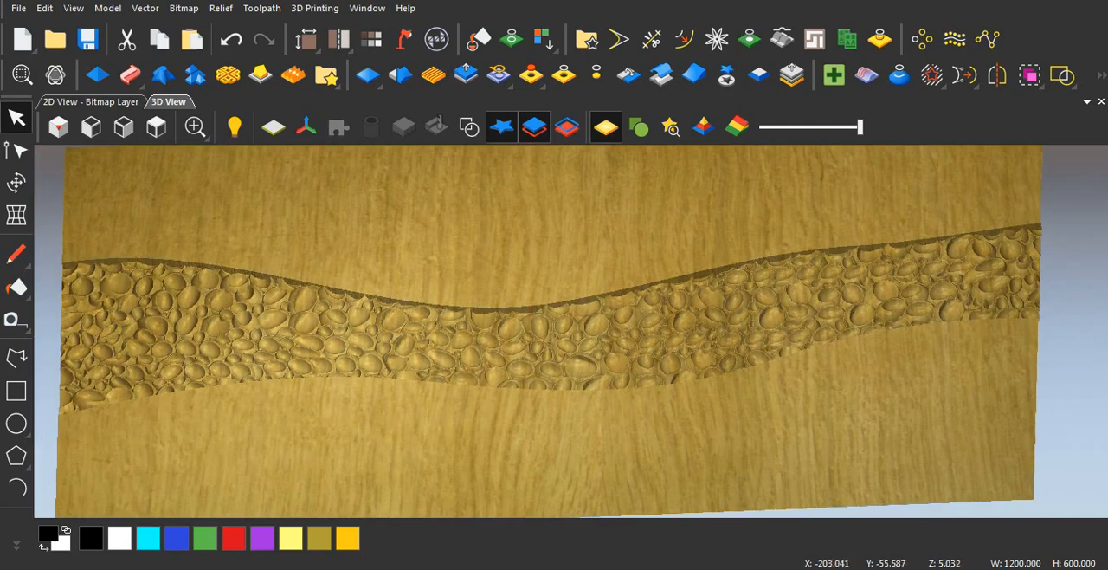
pyautogui.scroll(1, 387, 346)
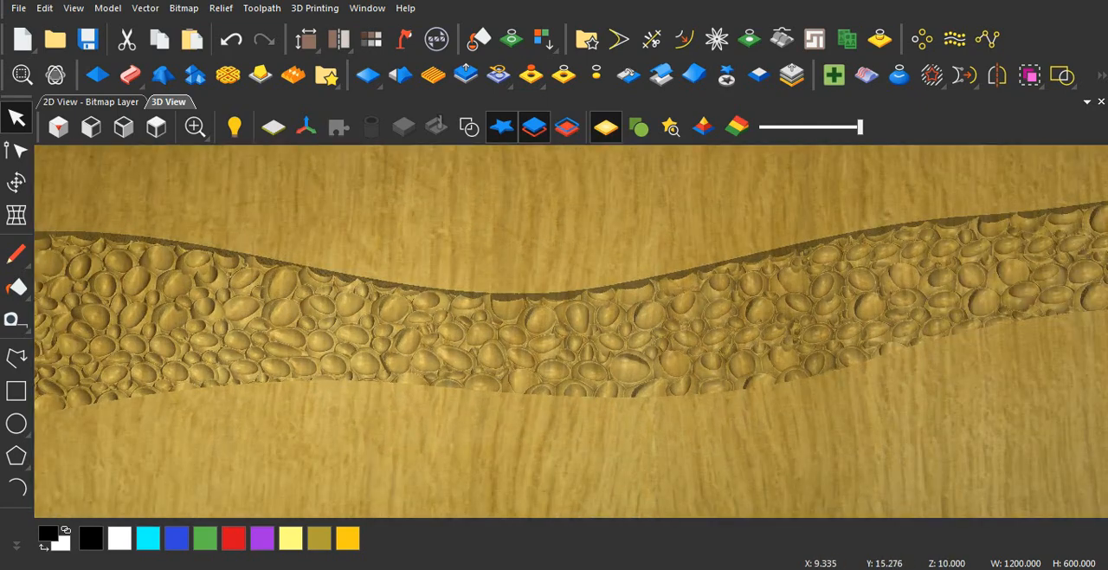
pyautogui.moveTo(357, 375); pyautogui.dragTo(336, 444, button='middle')
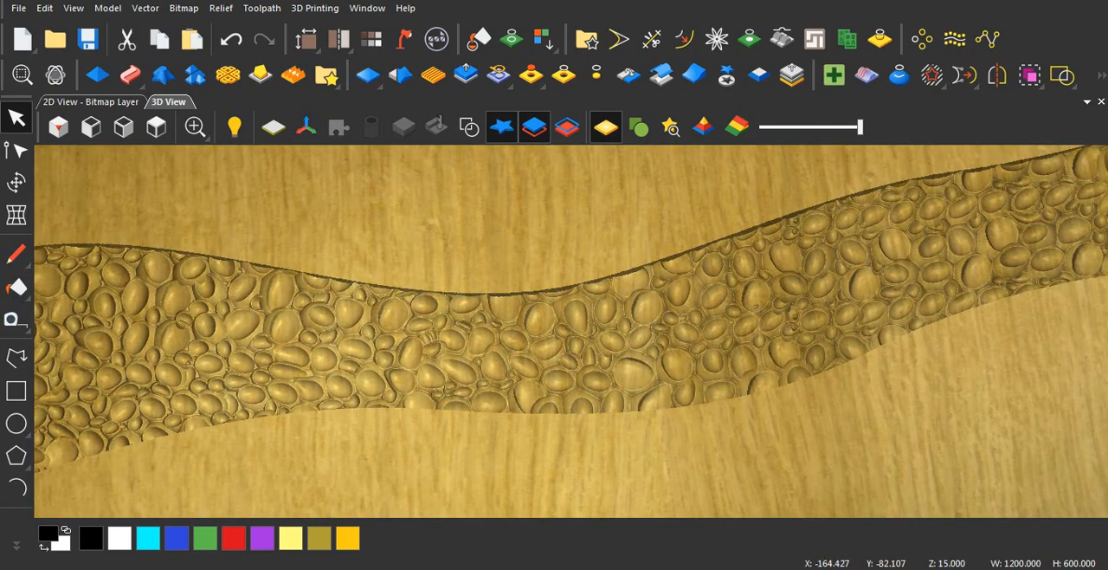
pyautogui.moveTo(366, 400); pyautogui.dragTo(336, 348, button='middle')
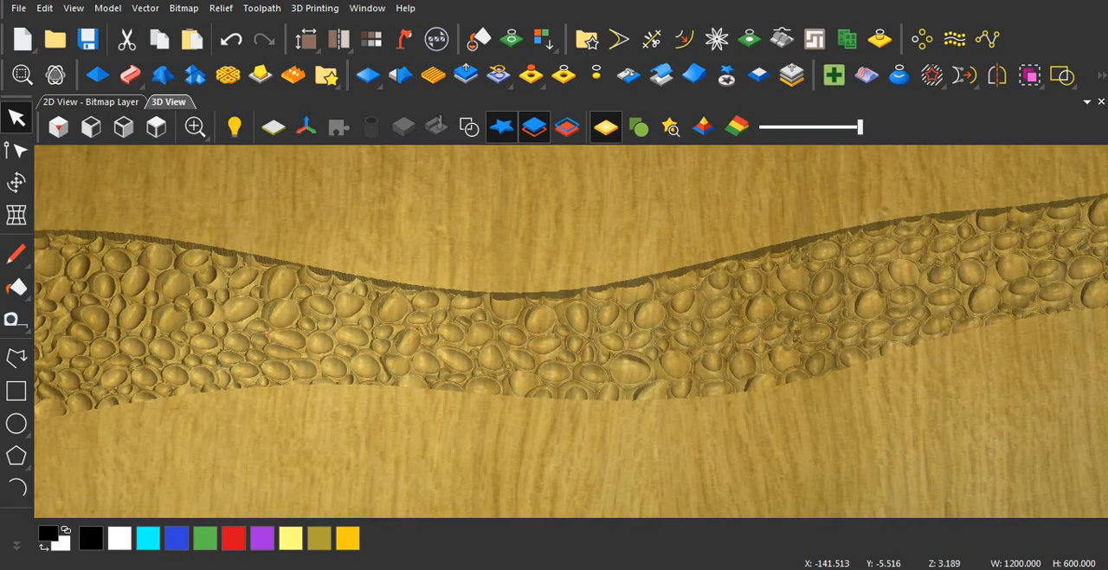
pyautogui.scroll(-2, 459, 312)
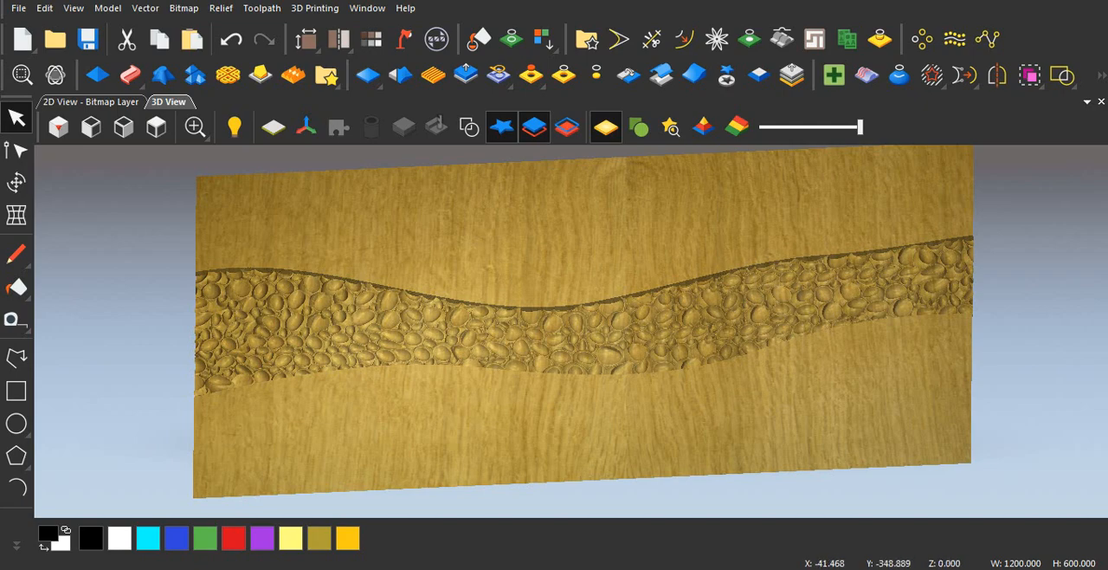
# Step: Switch to the empty ArtCAM session and create a new blank model 1200 mm wide and 600 mm high
pyautogui.click(567, 506)
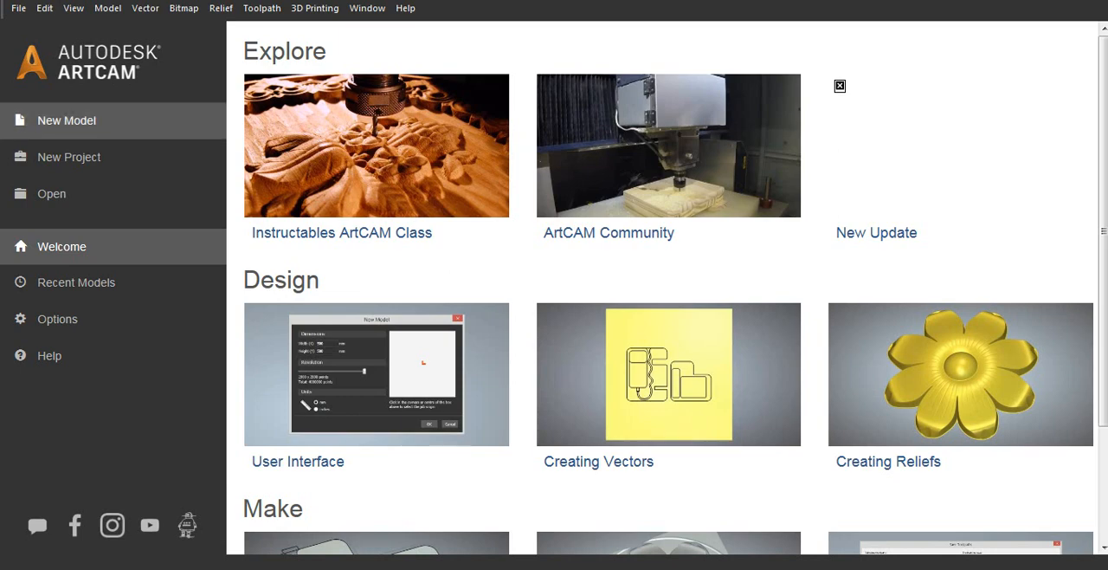
pyautogui.click(67, 120)
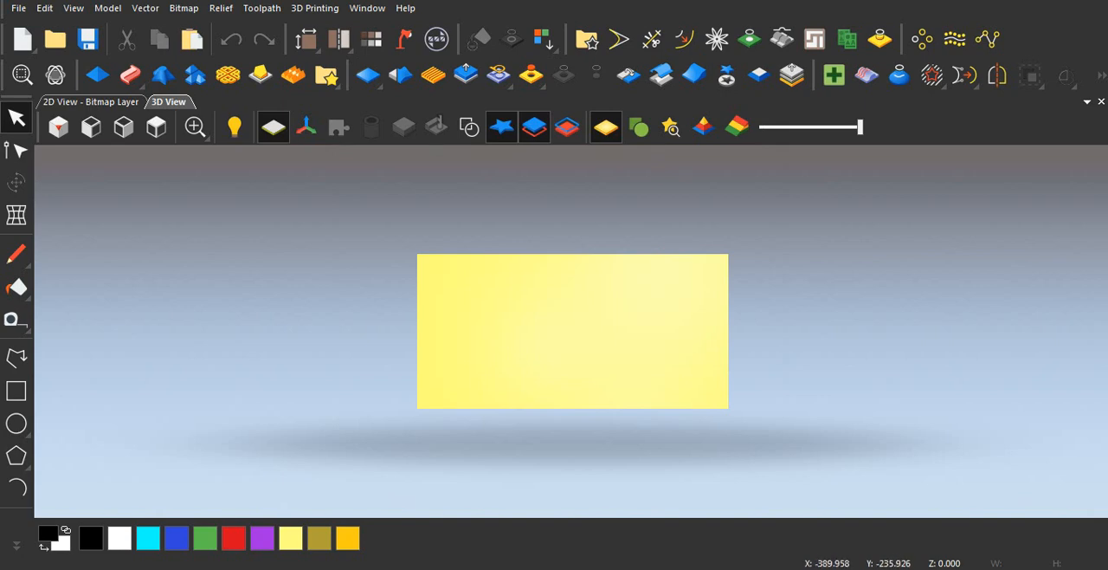
# Step: Try a smooth freehand polyline about 1355 mm wide across the upper half in the 3D view, and delete it from the 2D view
pyautogui.scroll(2, 479, 357)
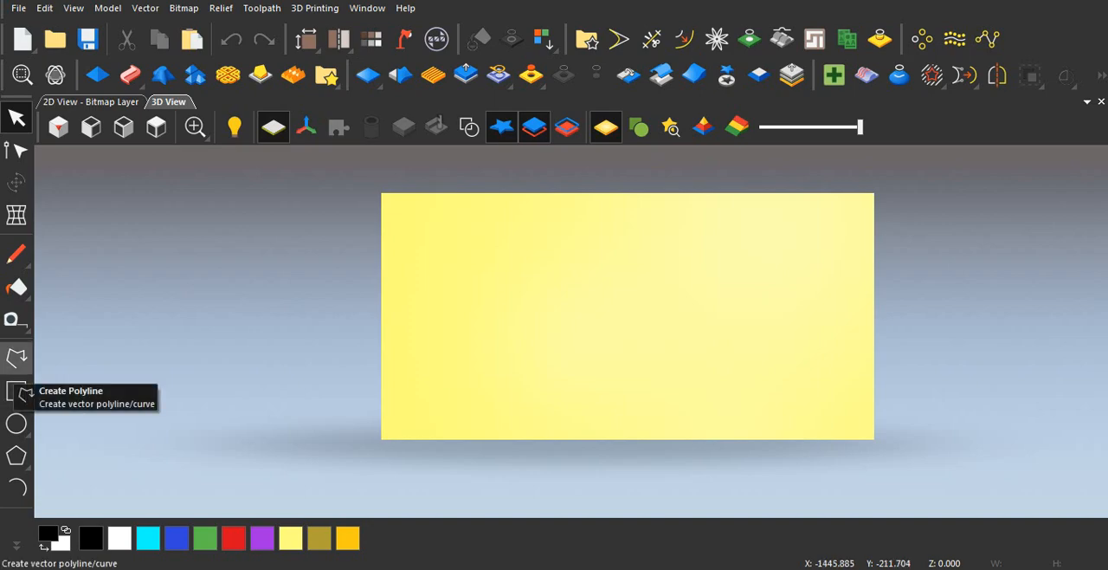
pyautogui.click(18, 357)
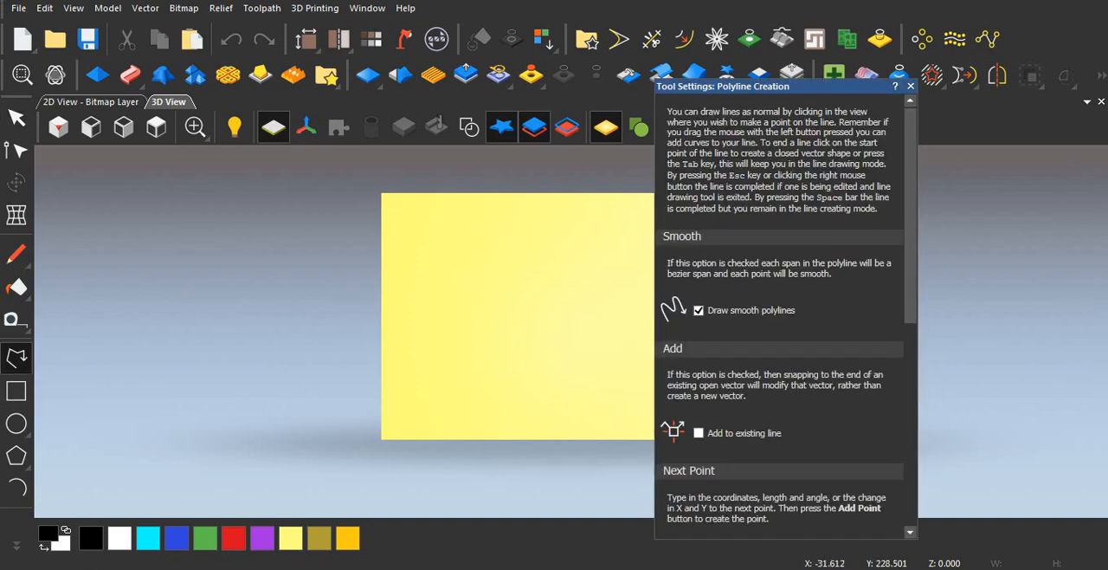
pyautogui.moveTo(762, 86); pyautogui.dragTo(1086, 324)
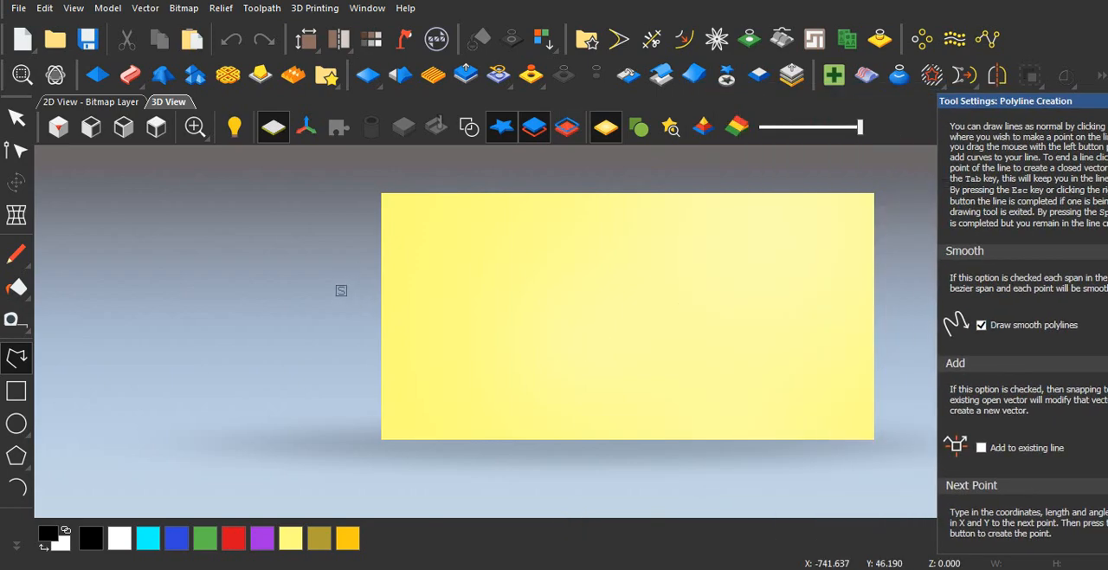
pyautogui.click(322, 300)
pyautogui.moveTo(412, 287)
pyautogui.mouseDown()
pyautogui.moveTo(484, 295)
pyautogui.moveTo(685, 265)
pyautogui.moveTo(807, 275)
pyautogui.moveTo(851, 260)
pyautogui.moveTo(901, 265)
pyautogui.mouseUp()
pyautogui.press('Escape')
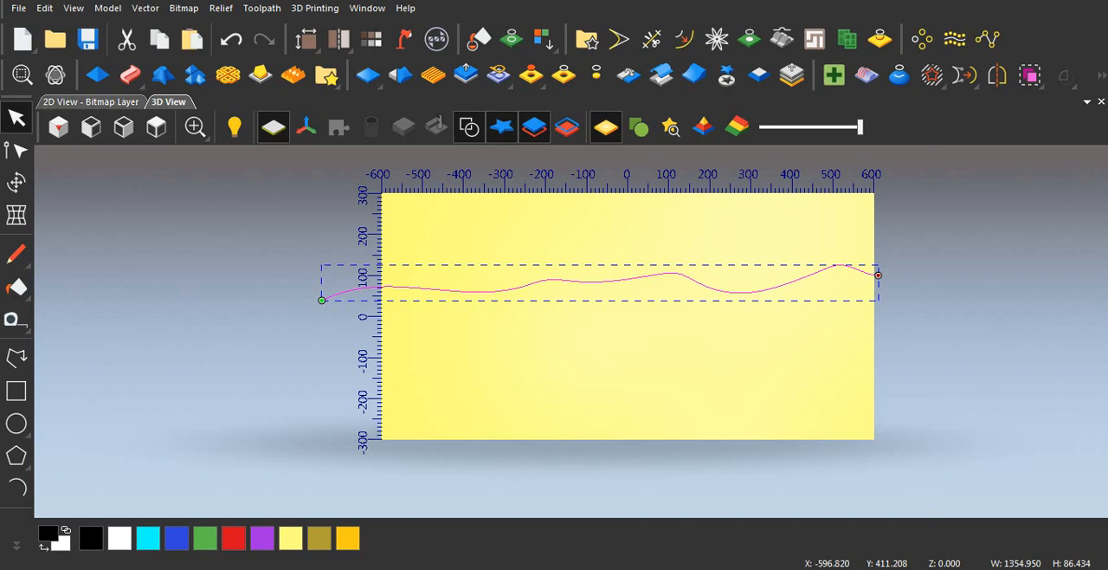
pyautogui.click(91, 101)
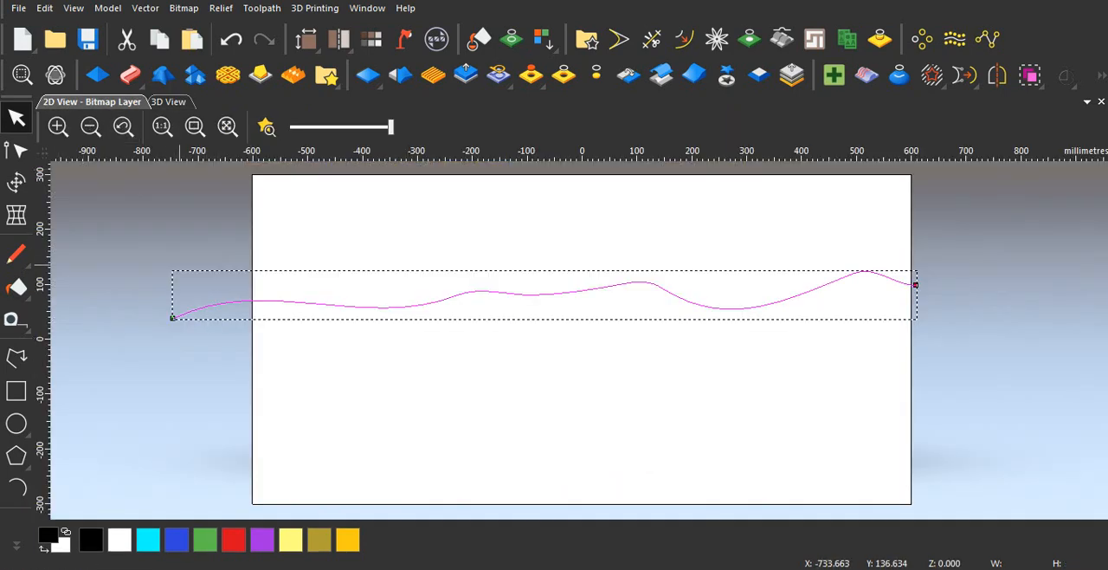
pyautogui.press('Delete')
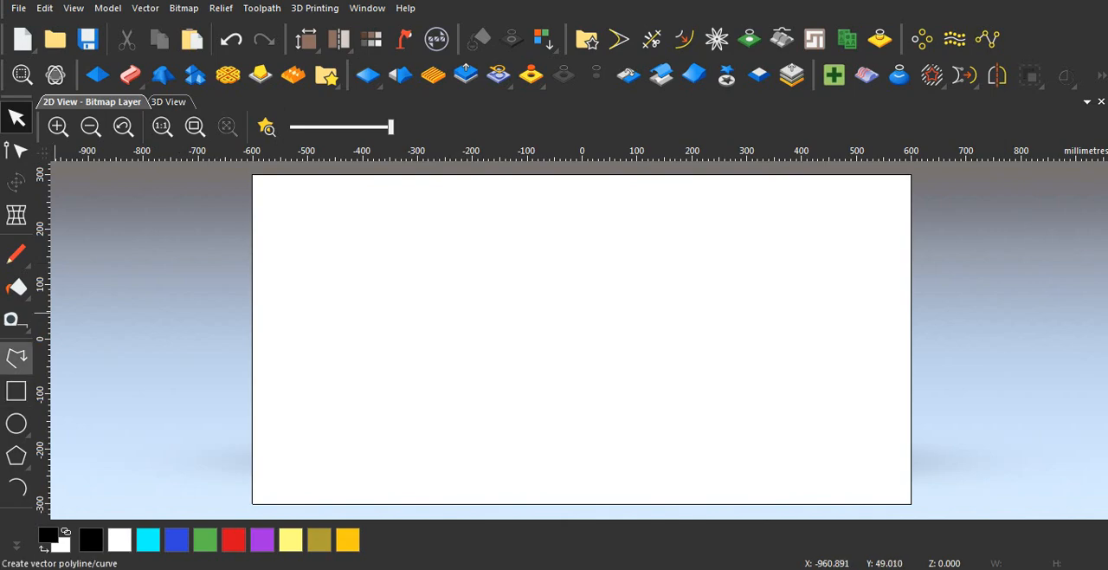
# Step: Try a smooth wavy polyline about 1317 mm wide and 52 mm high across the model in the 2D view, and delete it
pyautogui.click(15, 357)
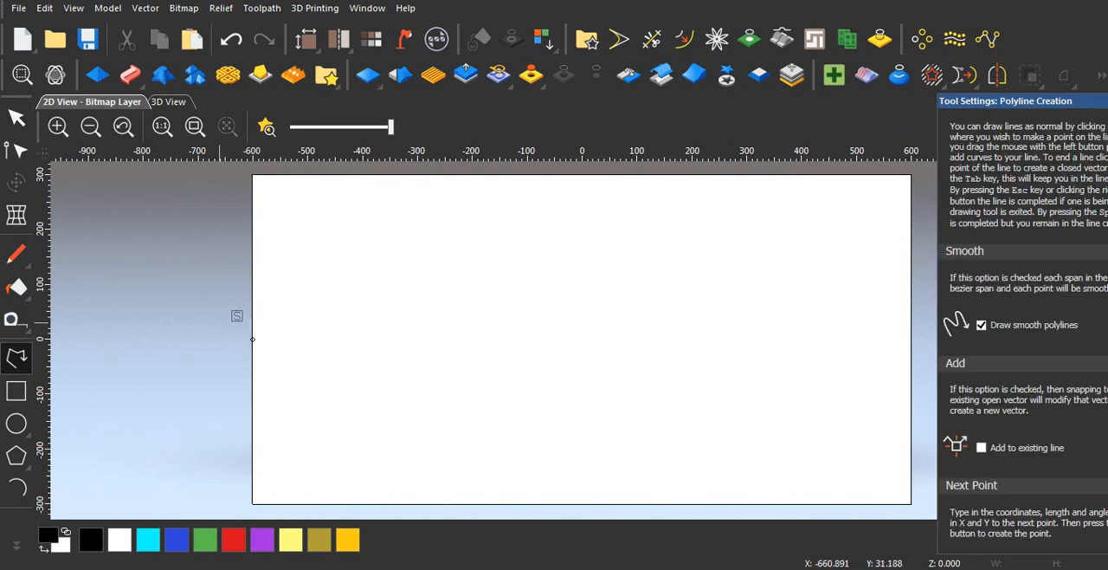
pyautogui.click(215, 320)
pyautogui.moveTo(270, 305)
pyautogui.mouseDown()
pyautogui.moveTo(410, 294)
pyautogui.moveTo(515, 310)
pyautogui.moveTo(616, 292)
pyautogui.moveTo(692, 304)
pyautogui.moveTo(914, 304)
pyautogui.moveTo(940, 293)
pyautogui.mouseUp()
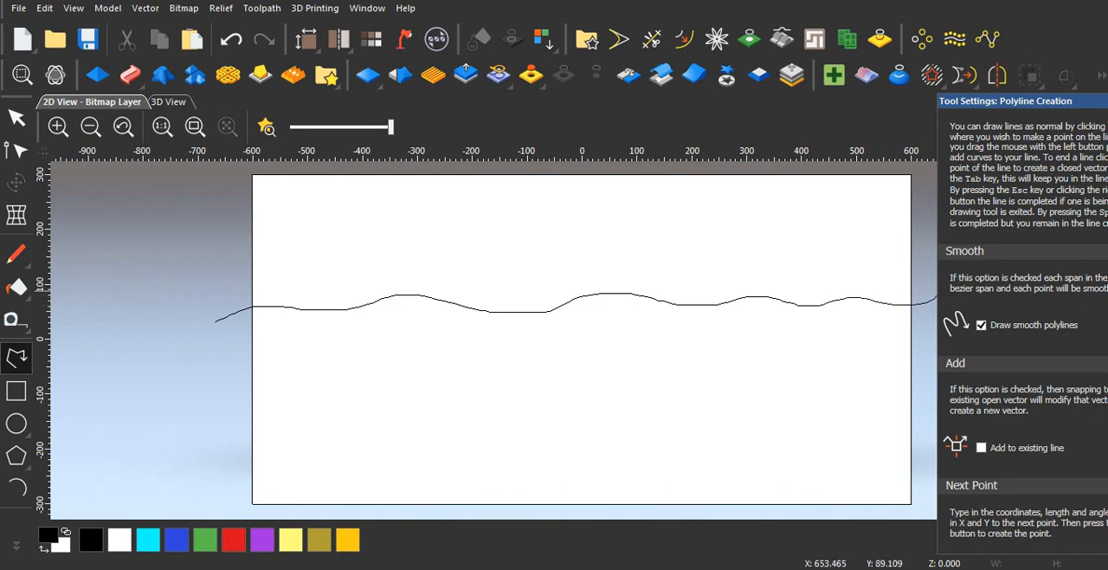
pyautogui.press('Escape')
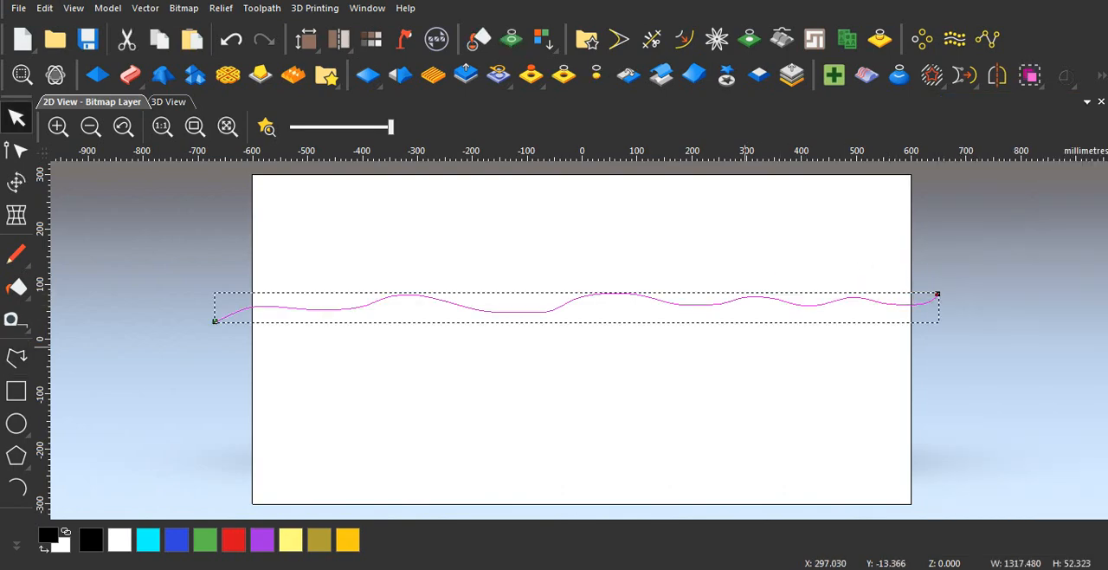
pyautogui.scroll(-1, 744, 348)
pyautogui.scroll(1, 622, 319)
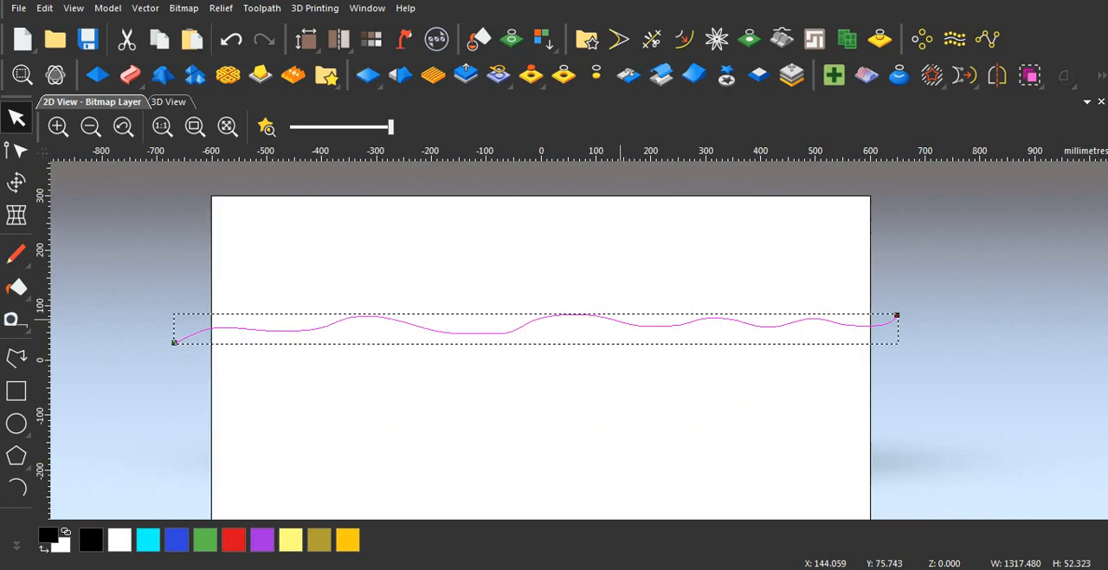
pyautogui.press('Delete')
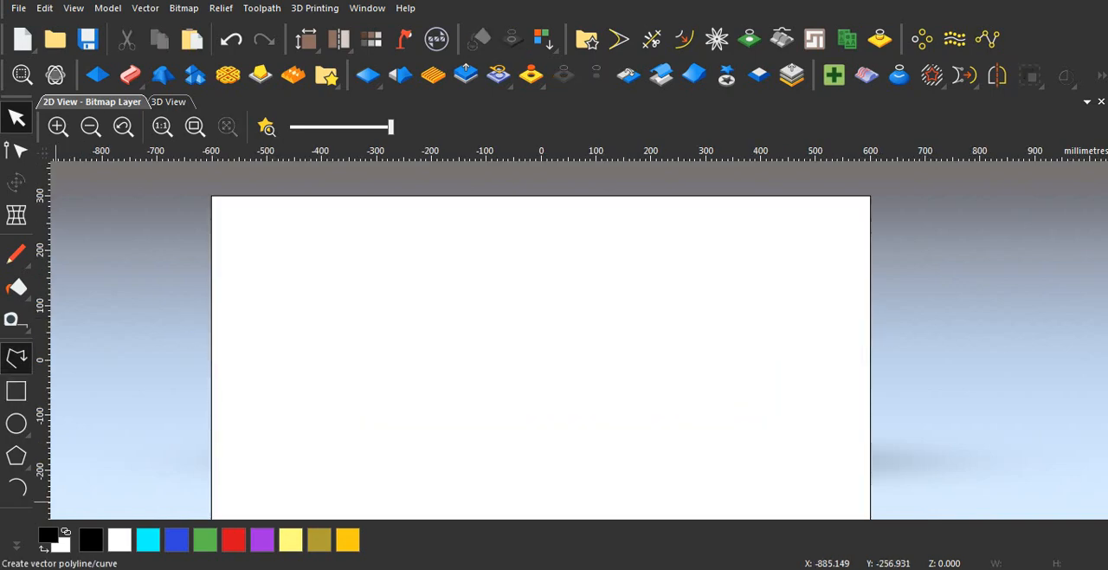
# Step: Try a wavy polyline about 1357 mm wide with a straight downward segment beyond the model's right edge, and delete it
pyautogui.click(16, 357)
pyautogui.moveTo(163, 372)
pyautogui.mouseDown()
pyautogui.moveTo(253, 337)
pyautogui.moveTo(361, 351)
pyautogui.moveTo(499, 340)
pyautogui.moveTo(576, 358)
pyautogui.moveTo(904, 333)
pyautogui.mouseUp()
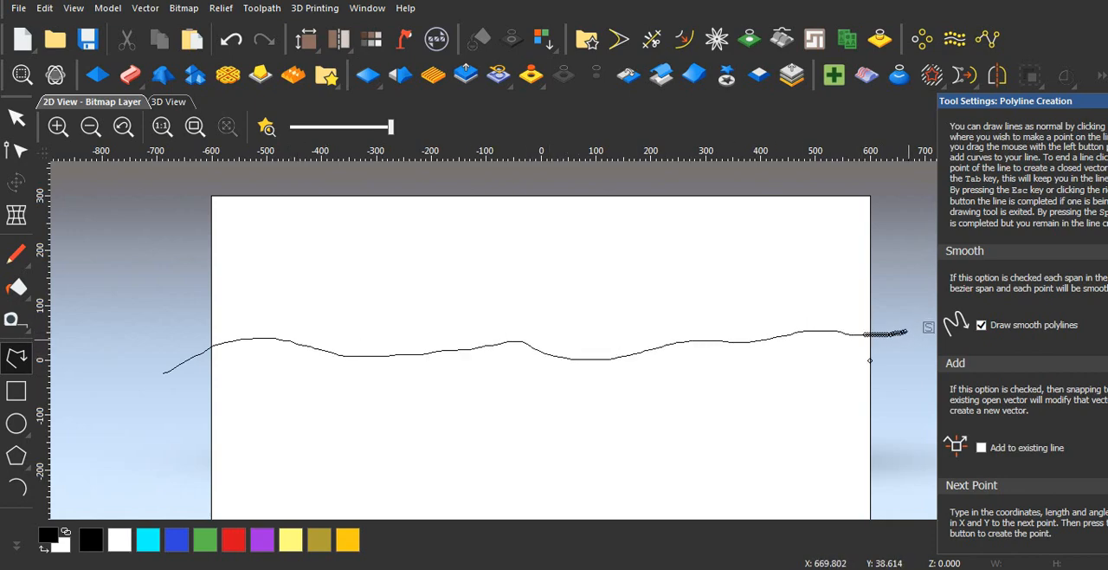
pyautogui.click(906, 380)
pyautogui.scroll(-2, 905, 380)
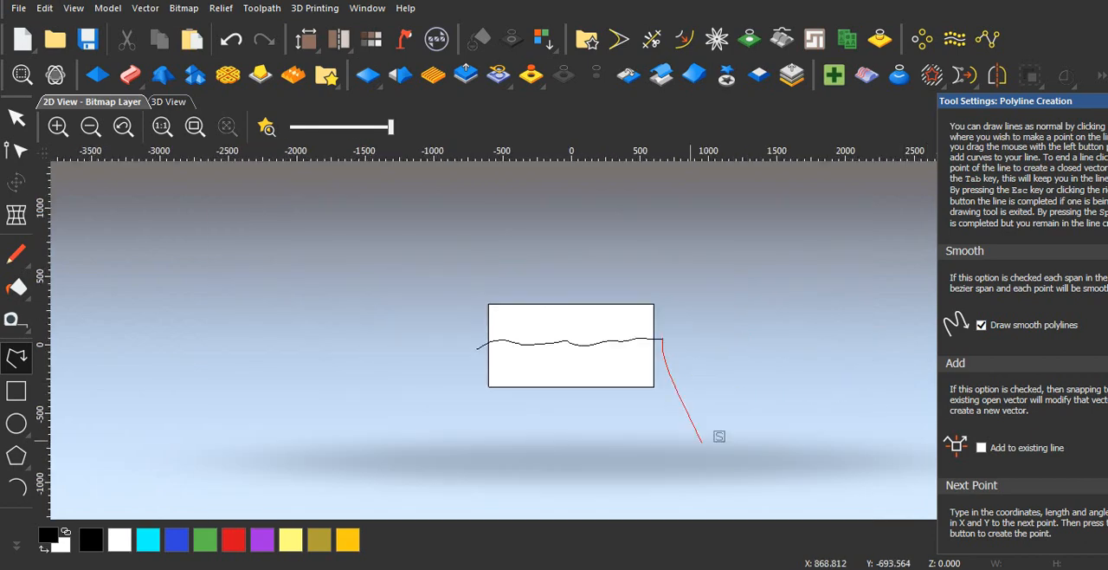
pyautogui.rightClick(738, 375)
pyautogui.scroll(2, 639, 371)
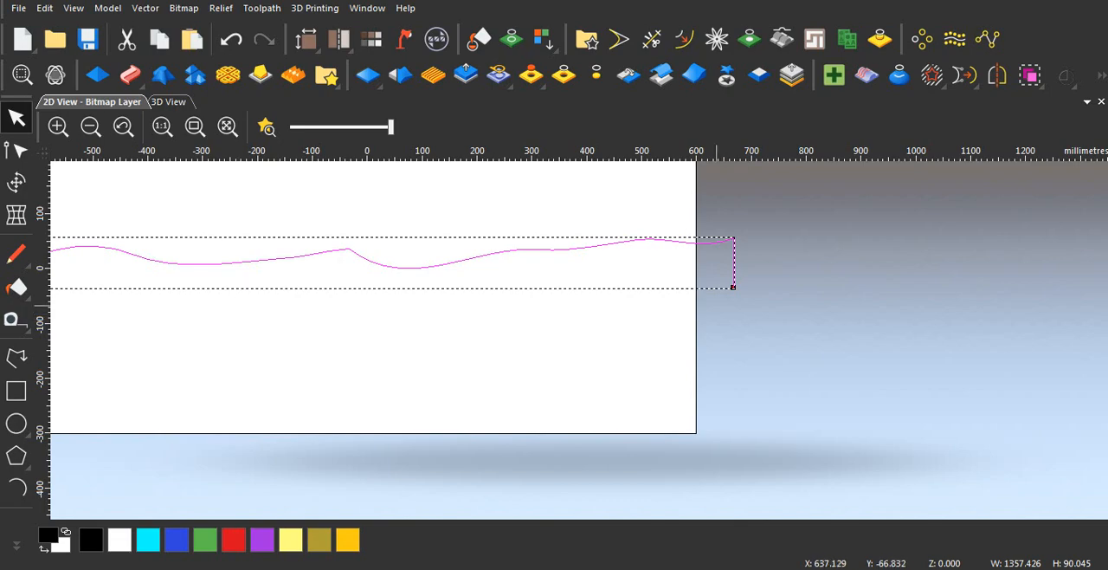
pyautogui.press('Delete')
pyautogui.scroll(-1, 601, 360)
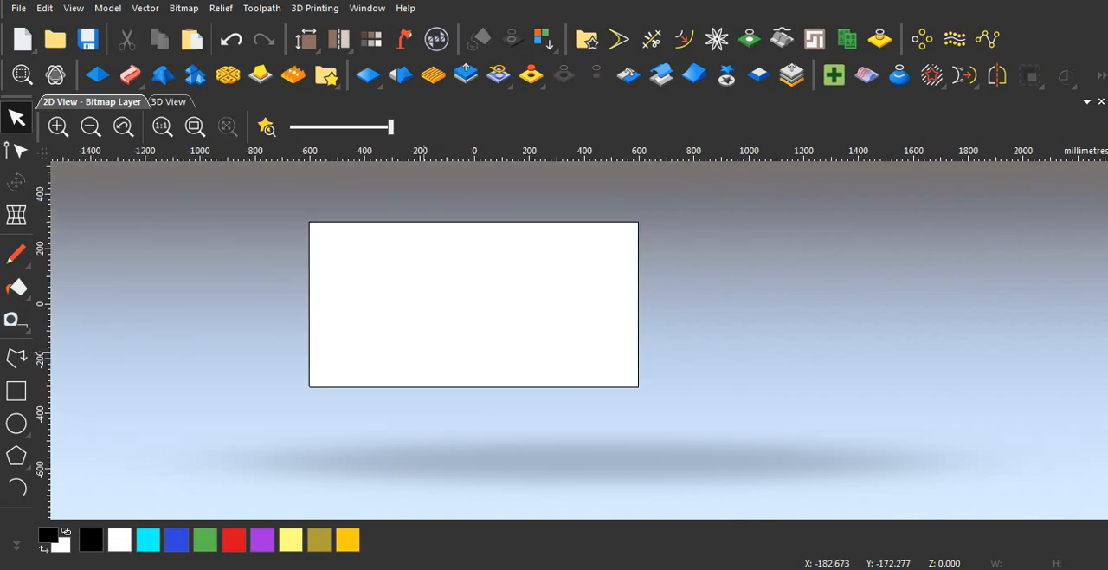
# Step: Draw a smooth wavy polyline about 1449 mm wide and 69 mm high above the model's centre, extending past both side edges
pyautogui.click(15, 357)
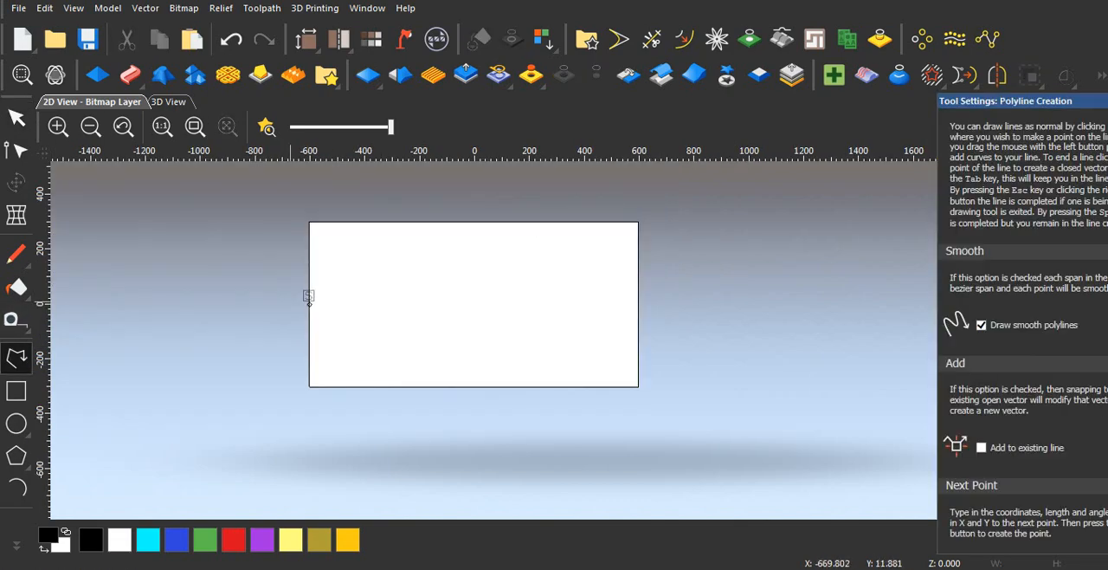
pyautogui.moveTo(277, 292)
pyautogui.mouseDown()
pyautogui.moveTo(449, 277)
pyautogui.moveTo(676, 278)
pyautogui.mouseUp()
pyautogui.press('Escape')
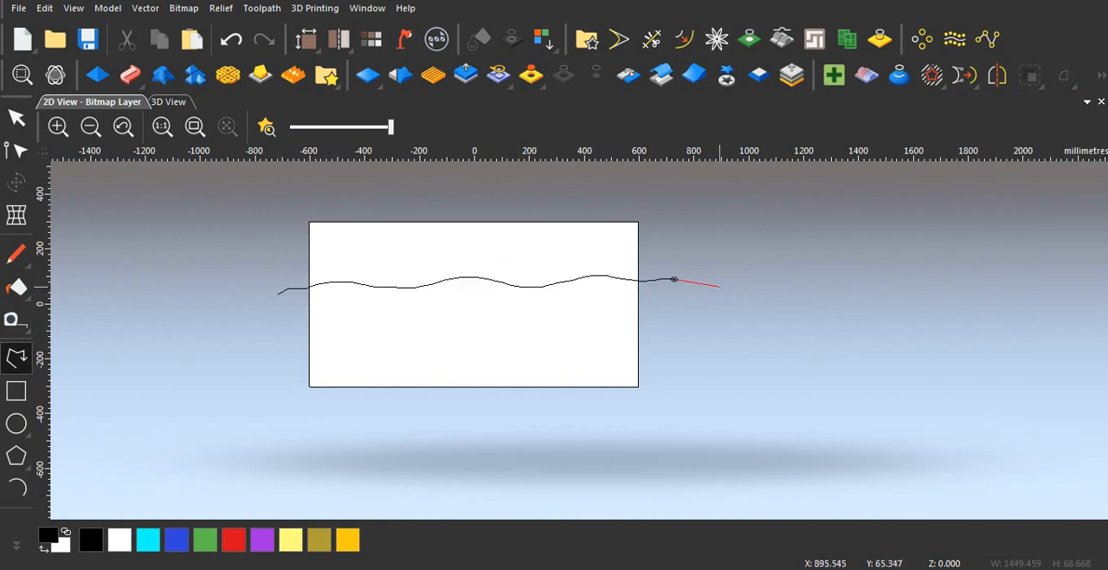
# Step: Draw a second smooth wavy polyline about 1524 mm wide and 92 mm high below the first, past both side edges, and deselect it
pyautogui.click(16, 357)
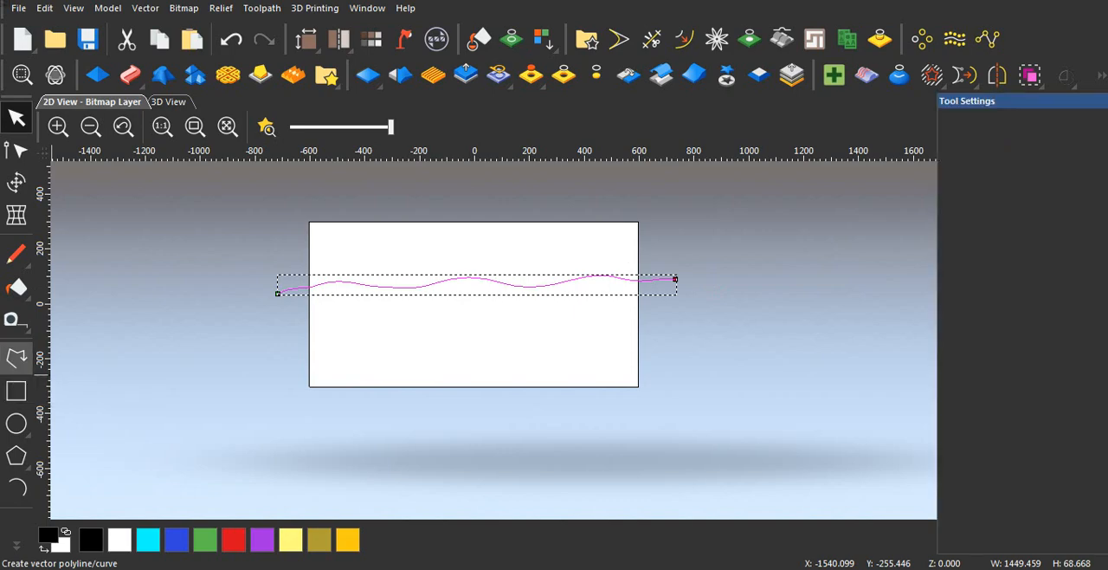
pyautogui.moveTo(259, 337); pyautogui.dragTo(689, 311)
pyautogui.press('Escape')
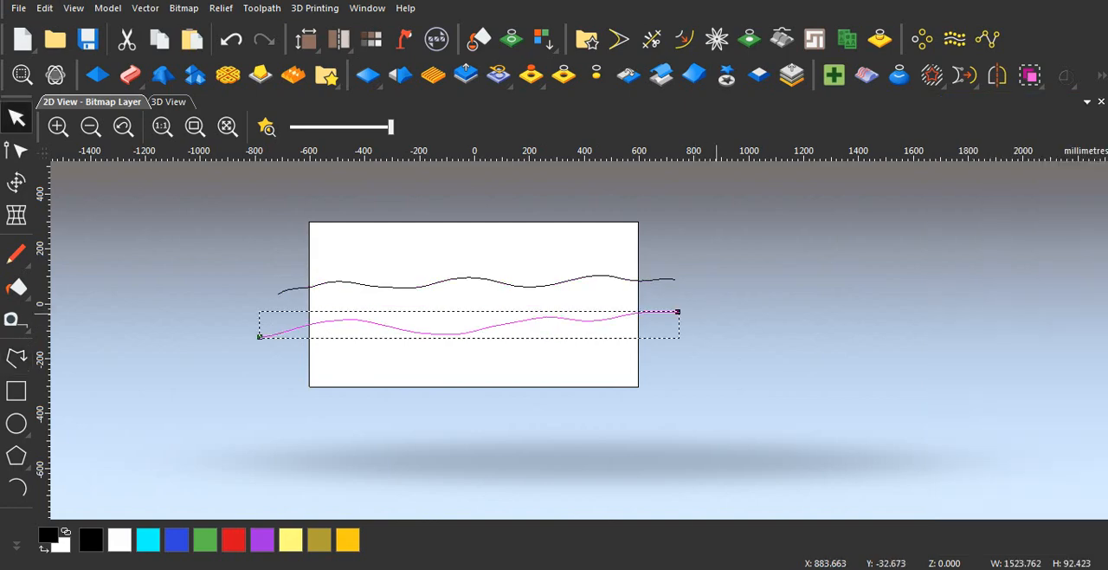
pyautogui.scroll(2, 716, 312)
pyautogui.scroll(-2, 582, 340)
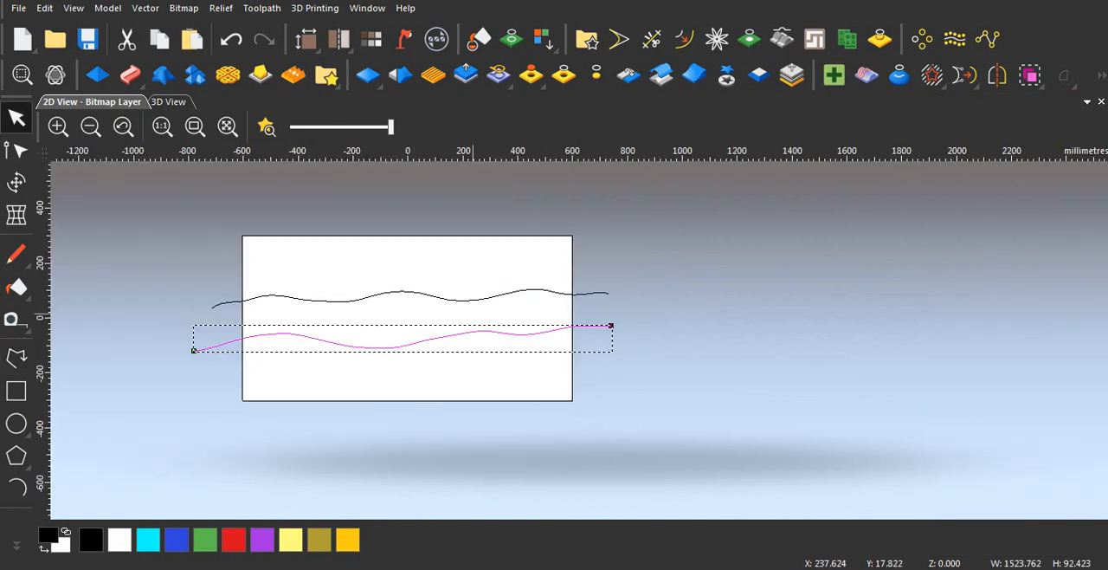
pyautogui.scroll(-2, 504, 336)
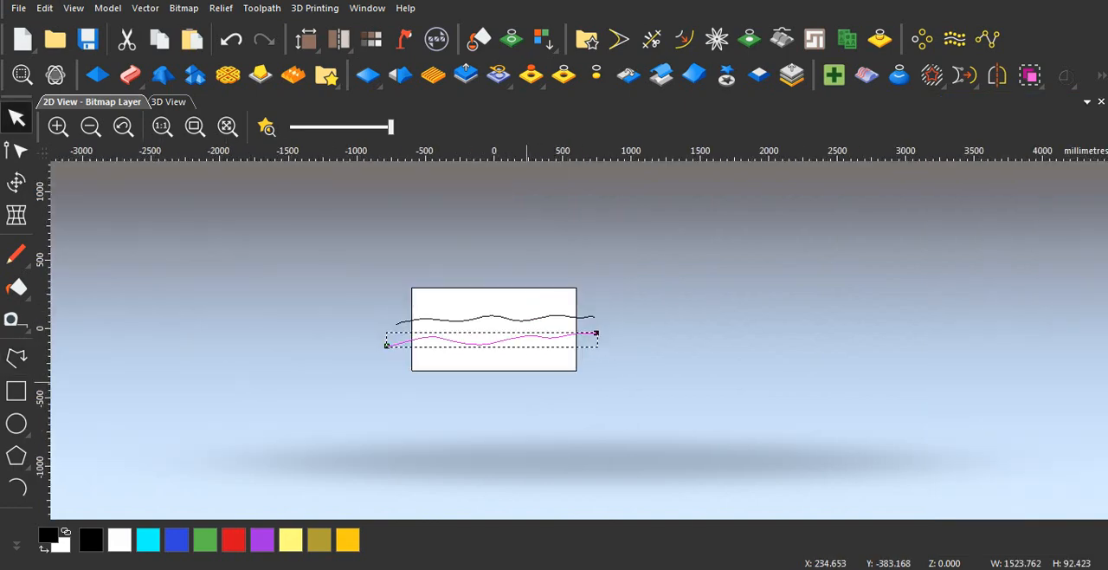
pyautogui.press('Escape')
pyautogui.scroll(4, 509, 390)
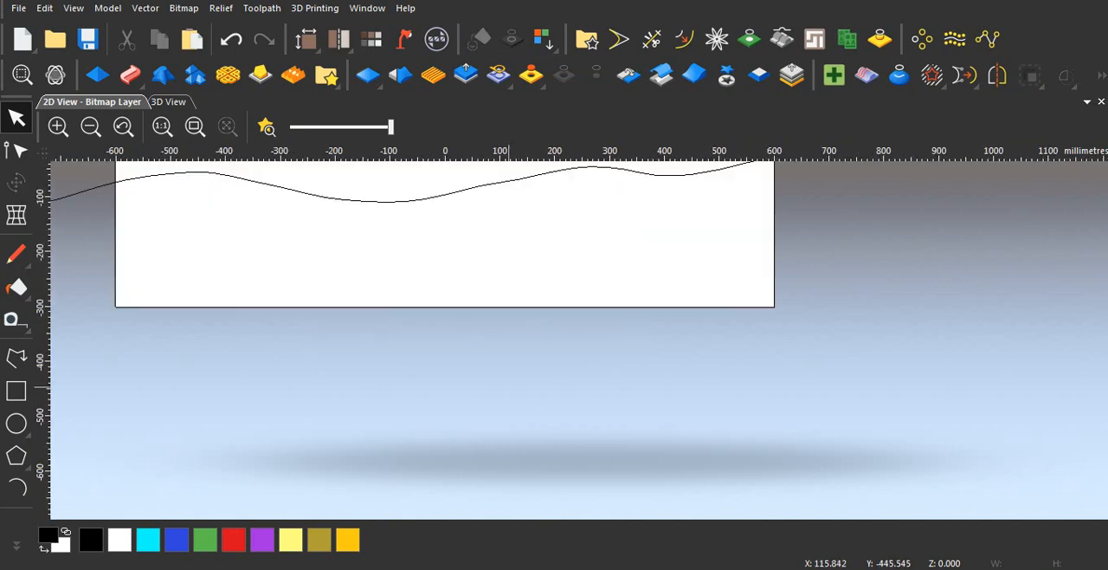
# Step: Import the "meja resin" 3D model from the Documents library for pasting into the relief
pyautogui.press('F3')
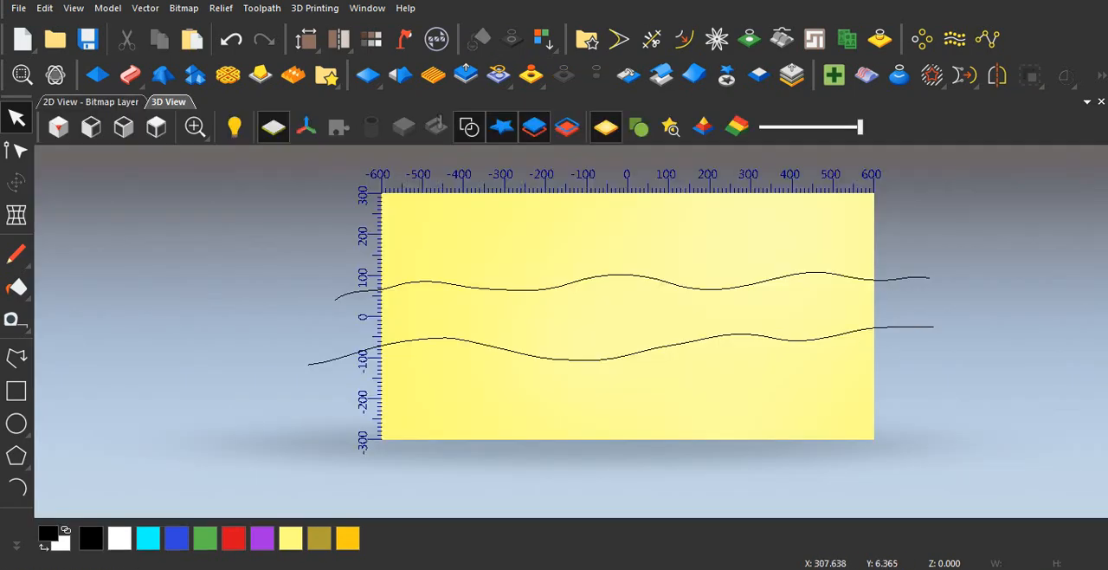
pyautogui.click(130, 102)
pyautogui.scroll(-4, 582, 339)
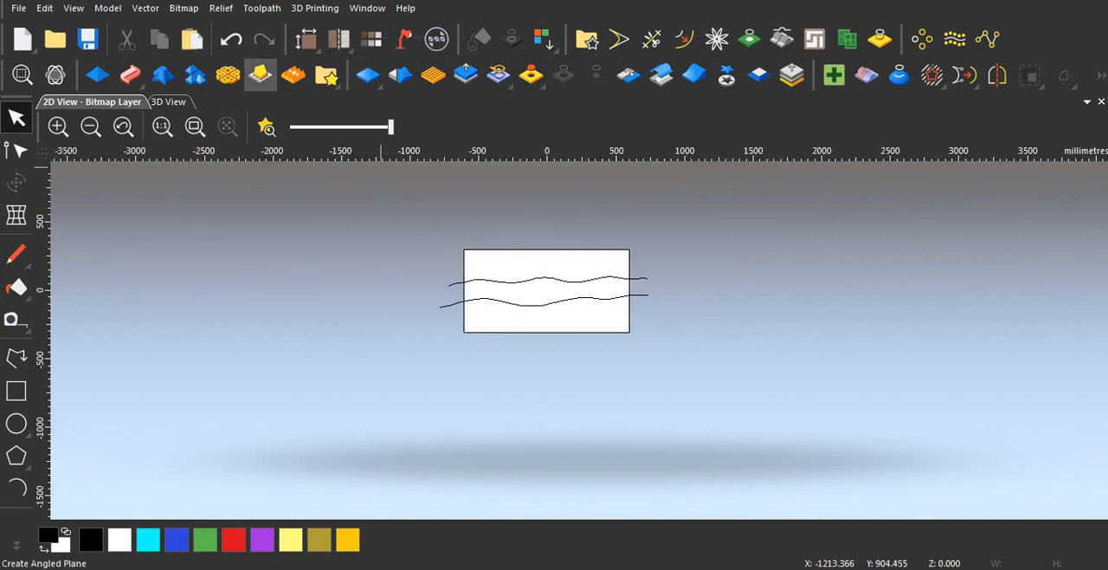
pyautogui.click(221, 8)
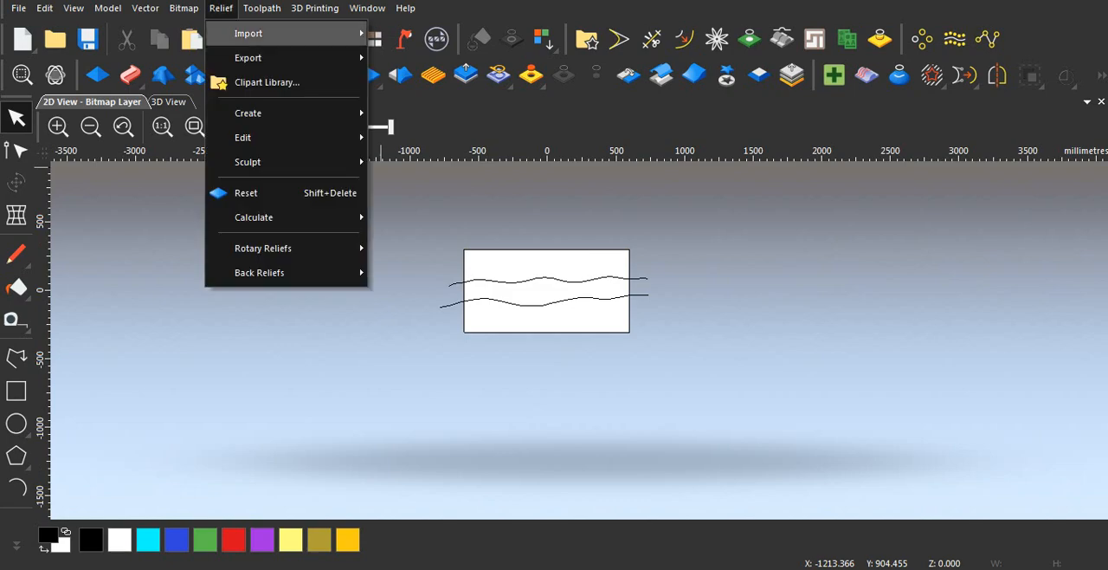
pyautogui.moveTo(260, 33)
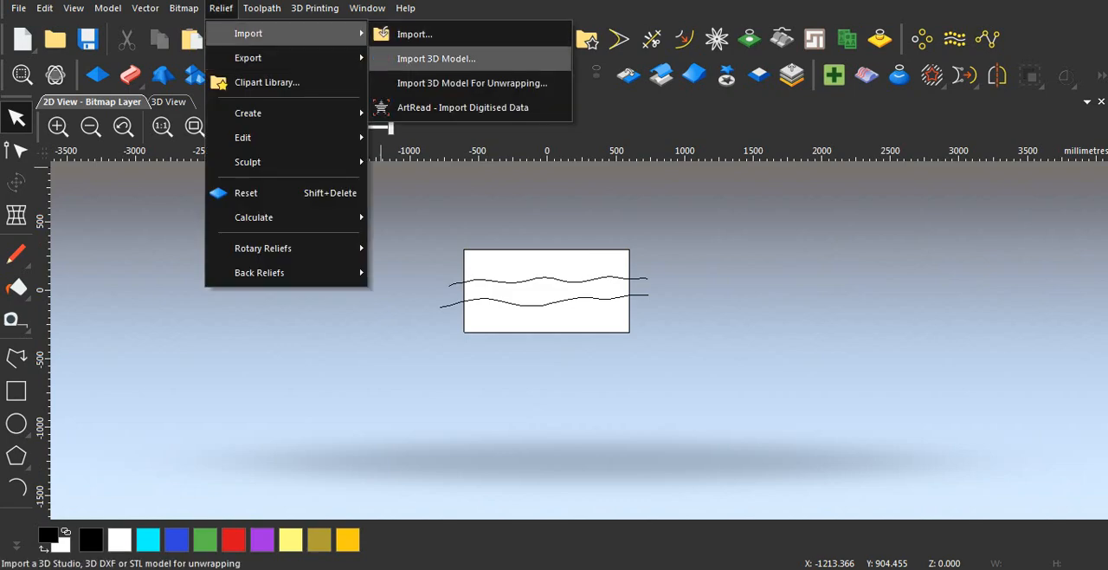
pyautogui.click(437, 58)
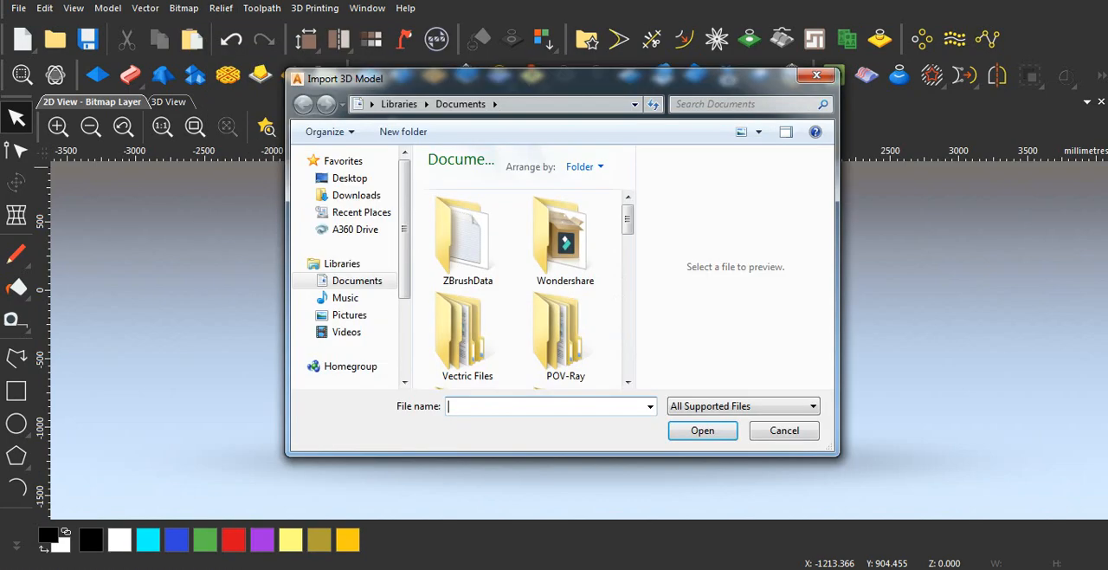
pyautogui.scroll(-10, 455, 212)
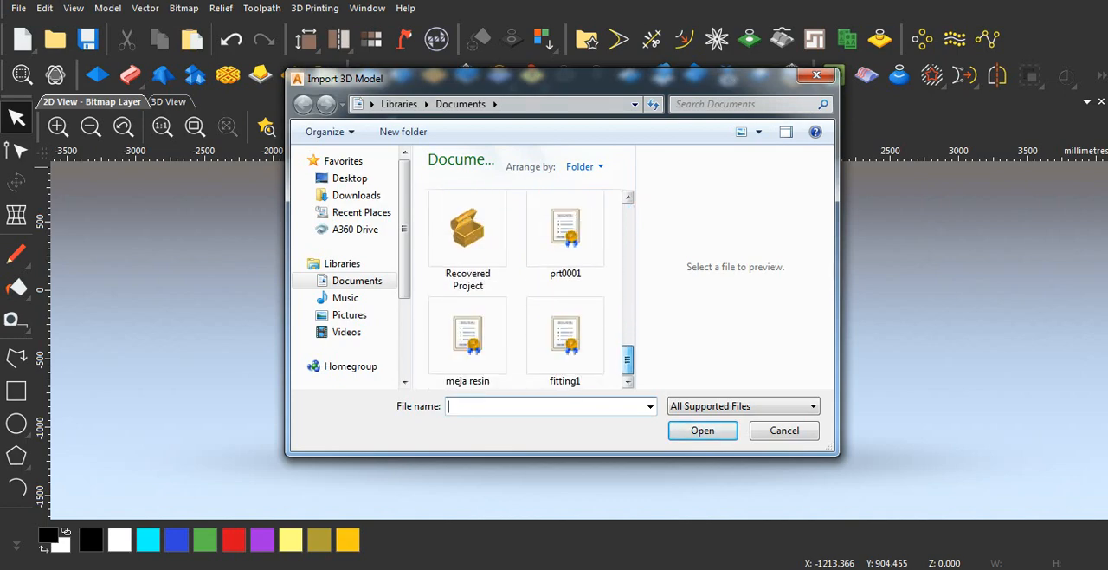
pyautogui.click(467, 338)
pyautogui.click(702, 431)
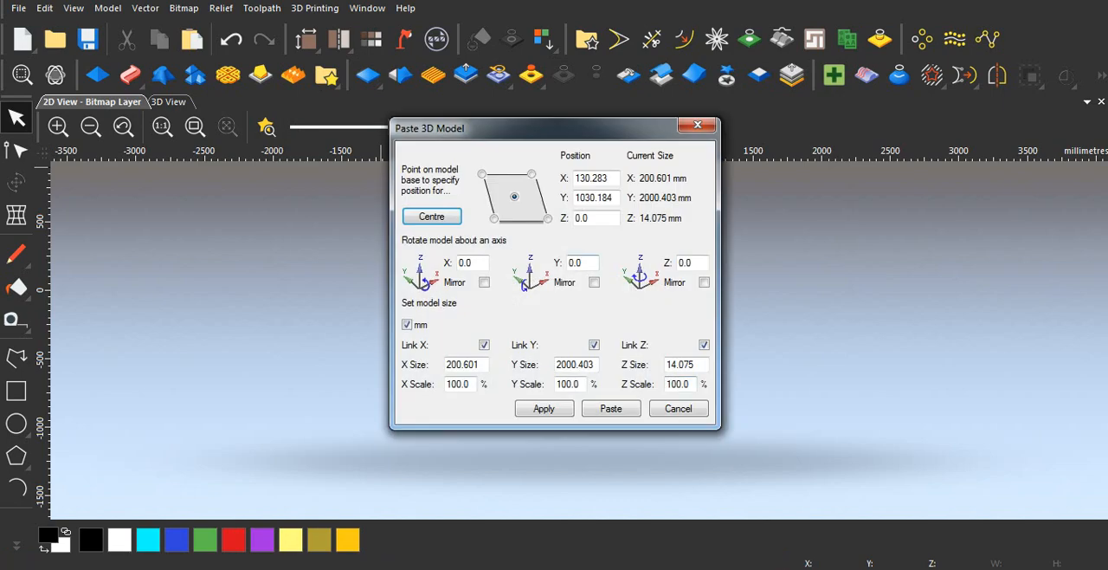
# Step: Centre the imported pebble strip on the model at X 0, Y 0 and look at it from above
pyautogui.moveTo(518, 128); pyautogui.dragTo(983, 279)
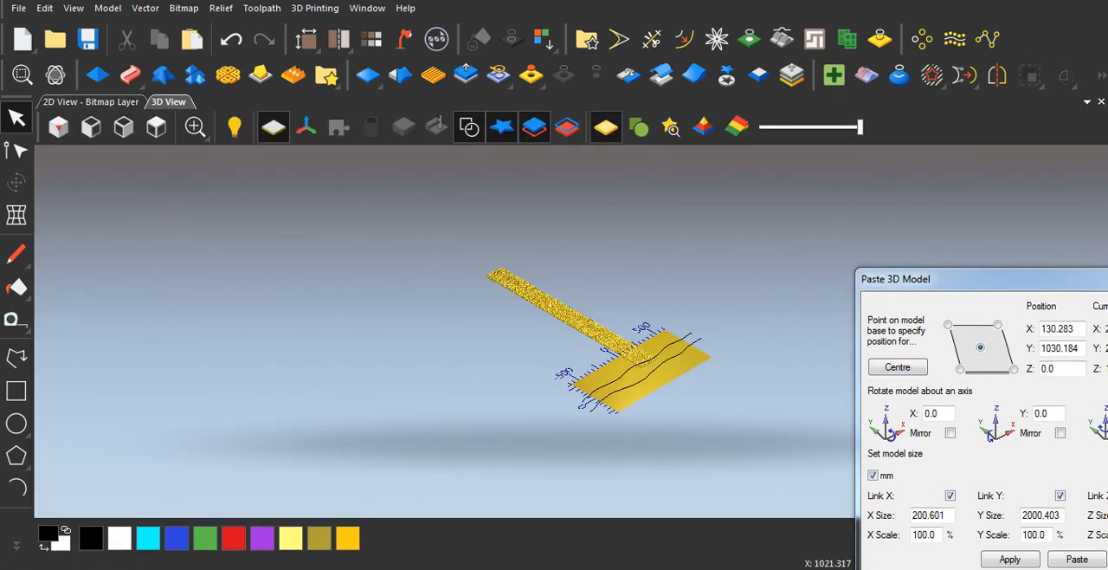
pyautogui.moveTo(979, 279); pyautogui.dragTo(911, 170)
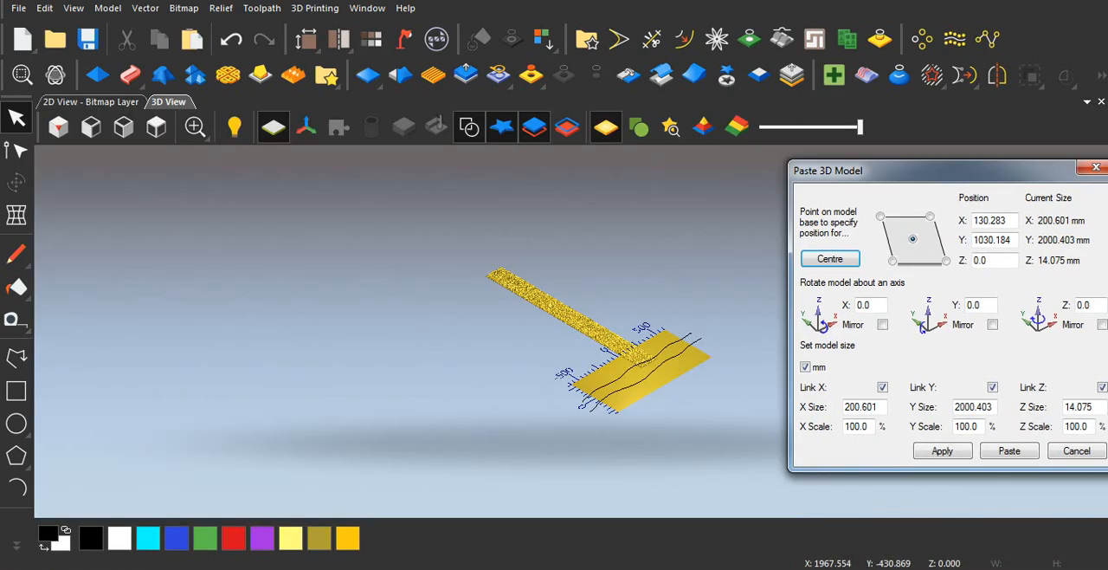
pyautogui.click(830, 259)
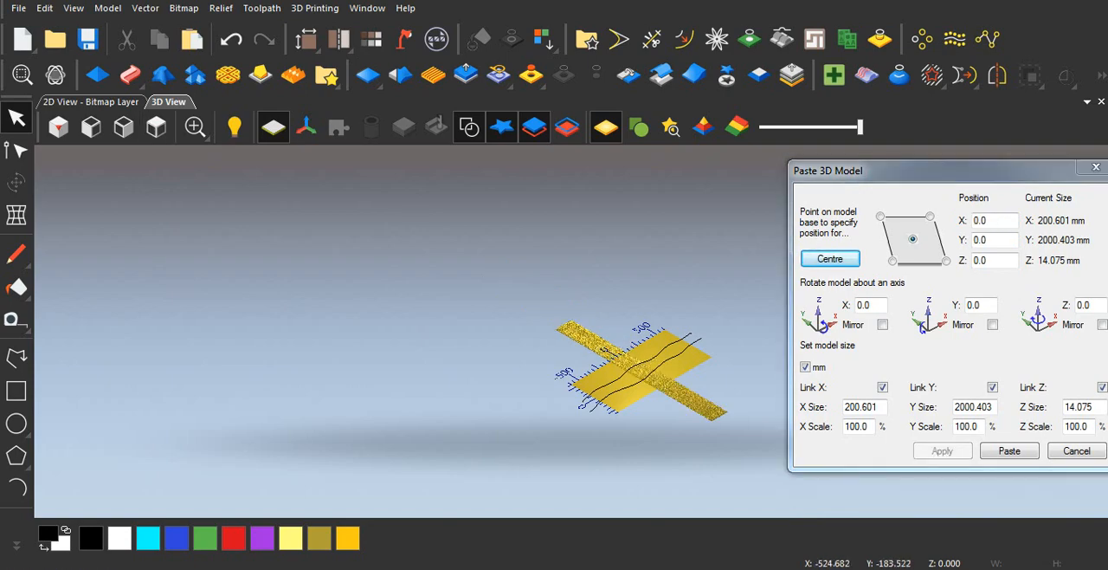
pyautogui.click(156, 127)
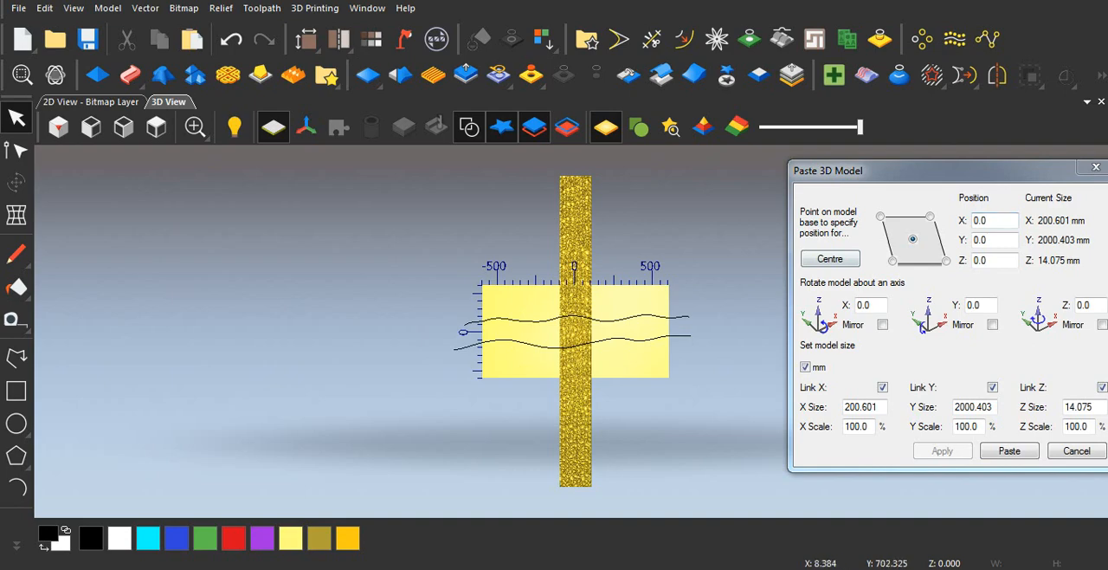
pyautogui.moveTo(933, 164); pyautogui.dragTo(861, 129)
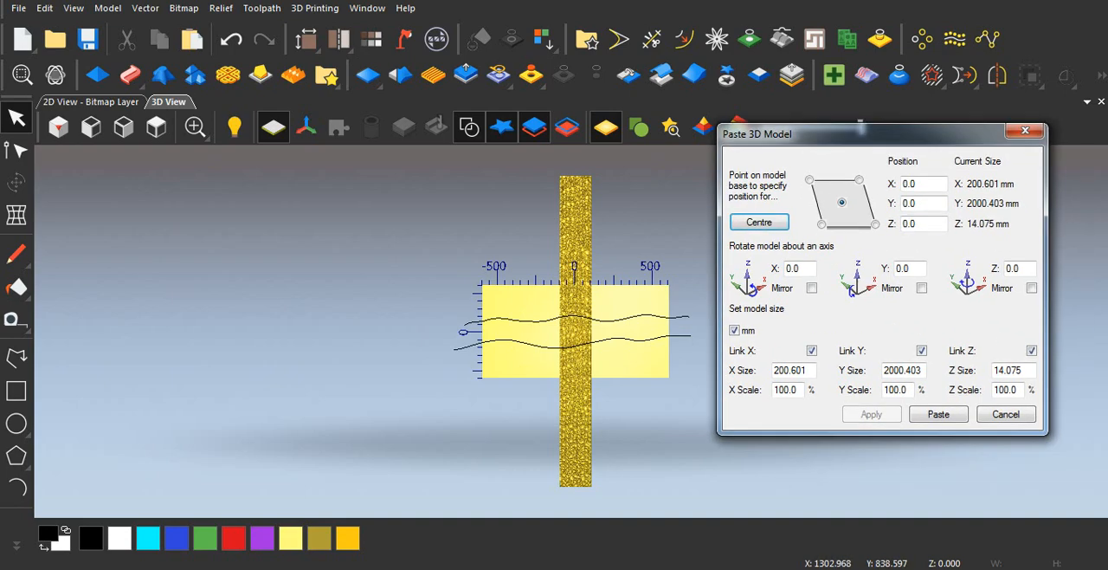
# Step: Rotate the pebble strip 90 degrees about Z, centre it, paste it into the relief and finish the import
pyautogui.doubleClick(1014, 268)
pyautogui.write('90')
pyautogui.click(872, 414)
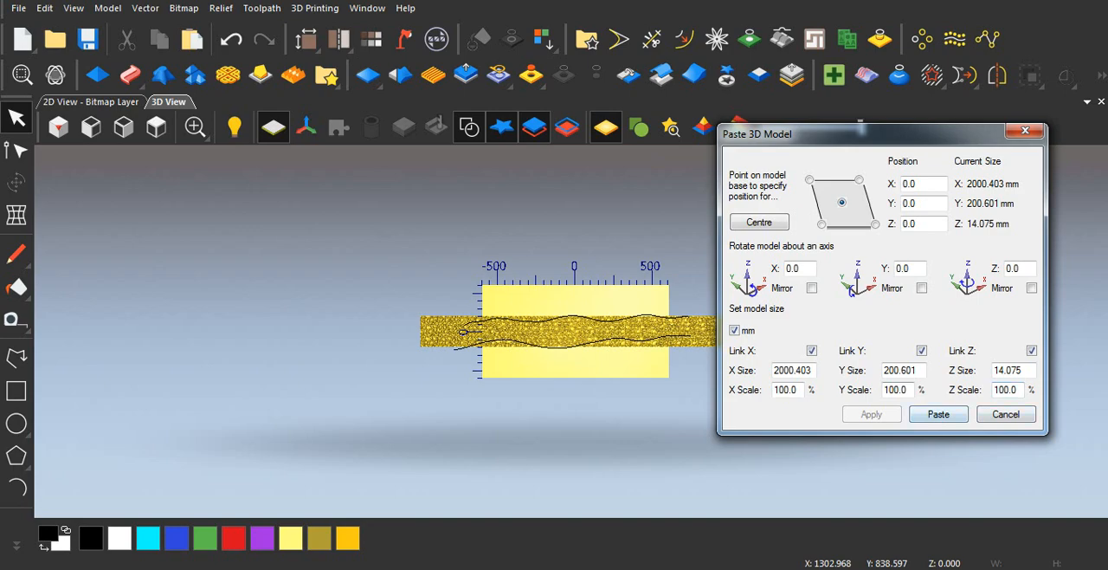
pyautogui.click(759, 223)
pyautogui.click(938, 414)
pyautogui.click(1006, 414)
# Step: Cut the pebble strip out of the relief as relief clipart with the Relief Cookie Cutter
pyautogui.scroll(4, 545, 342)
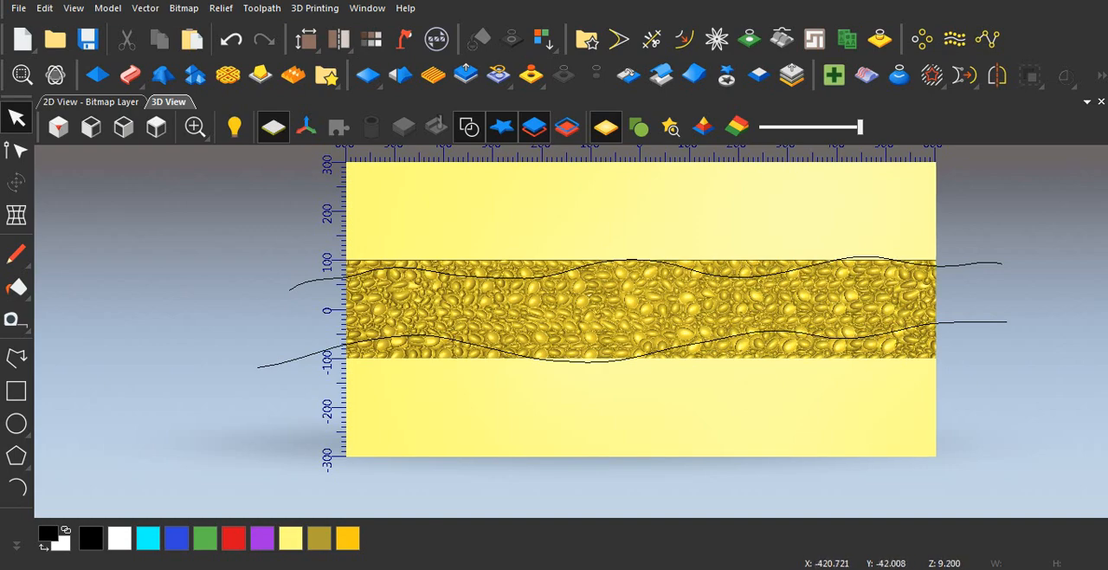
pyautogui.scroll(-1, 648, 316)
pyautogui.scroll(1, 647, 317)
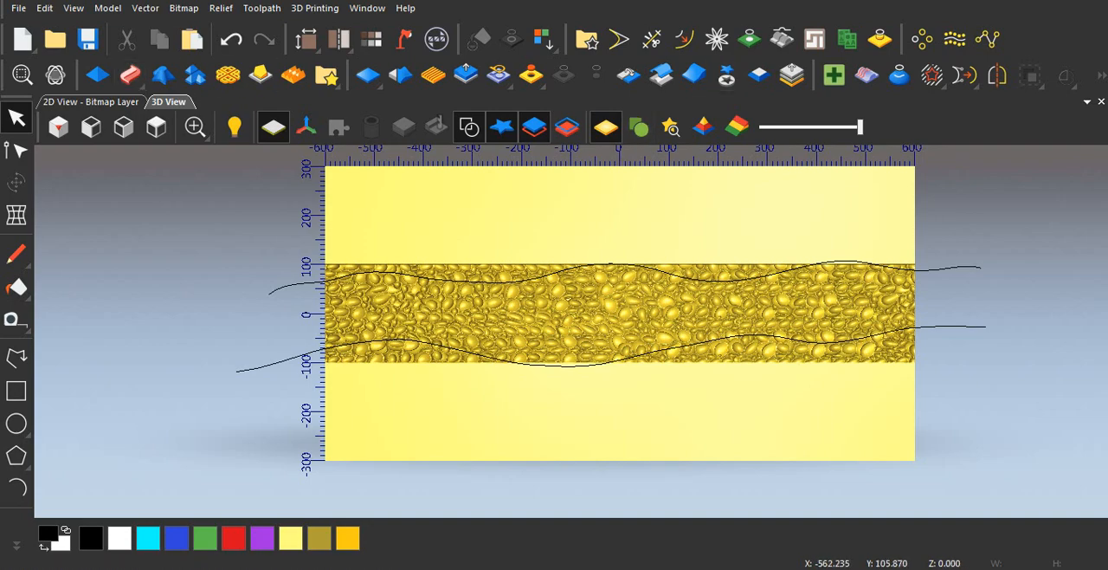
pyautogui.scroll(2, 833, 294)
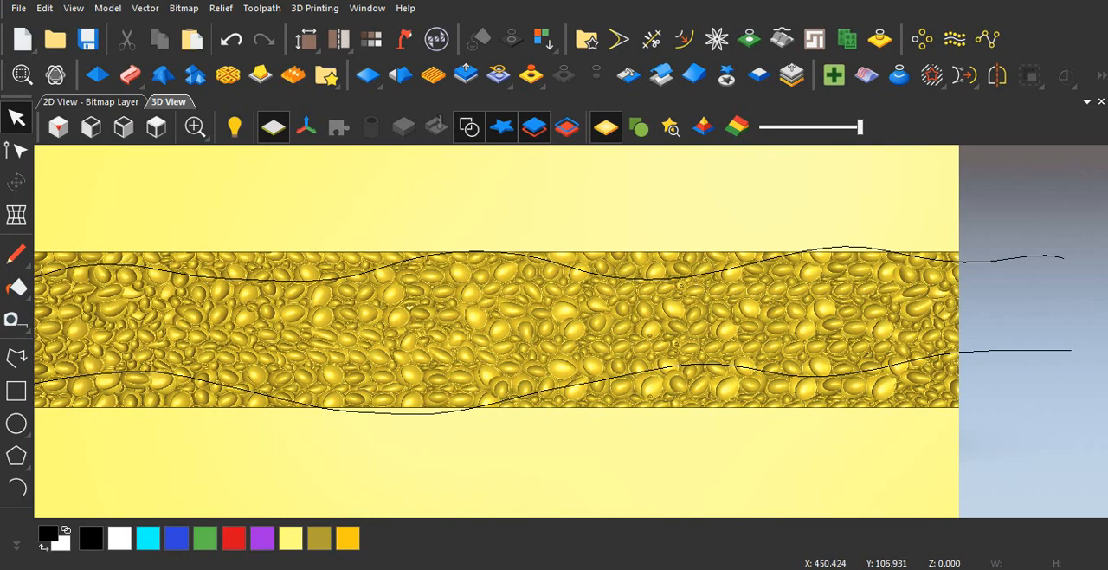
pyautogui.scroll(-1, 554, 329)
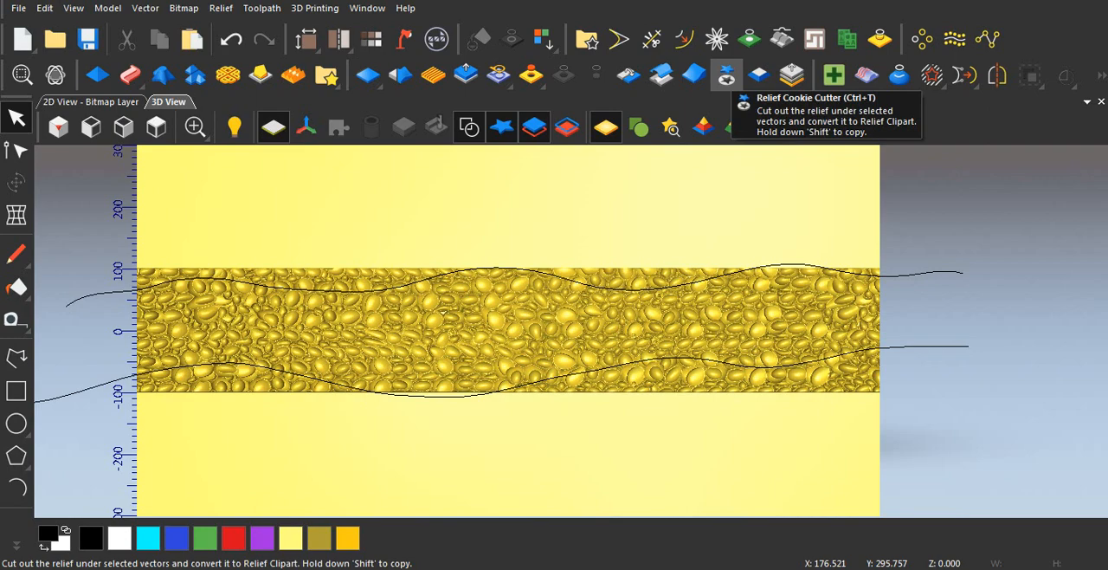
pyautogui.click(725, 76)
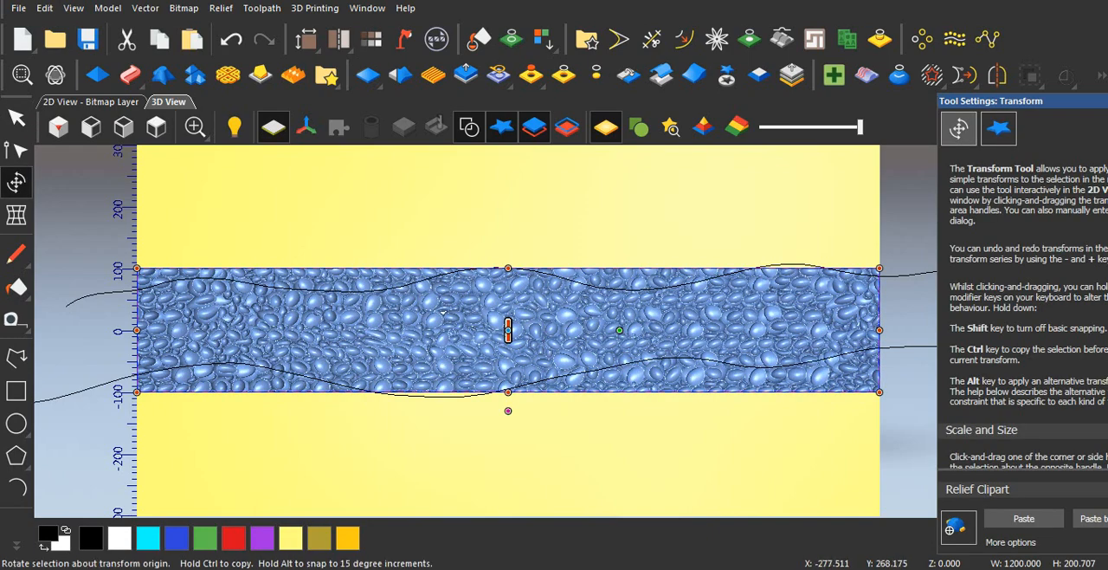
# Step: Enlarge the pebble clipart from its upper corner in the 2D view to about 1203 x 210 mm
pyautogui.click(91, 101)
pyautogui.scroll(5, 566, 278)
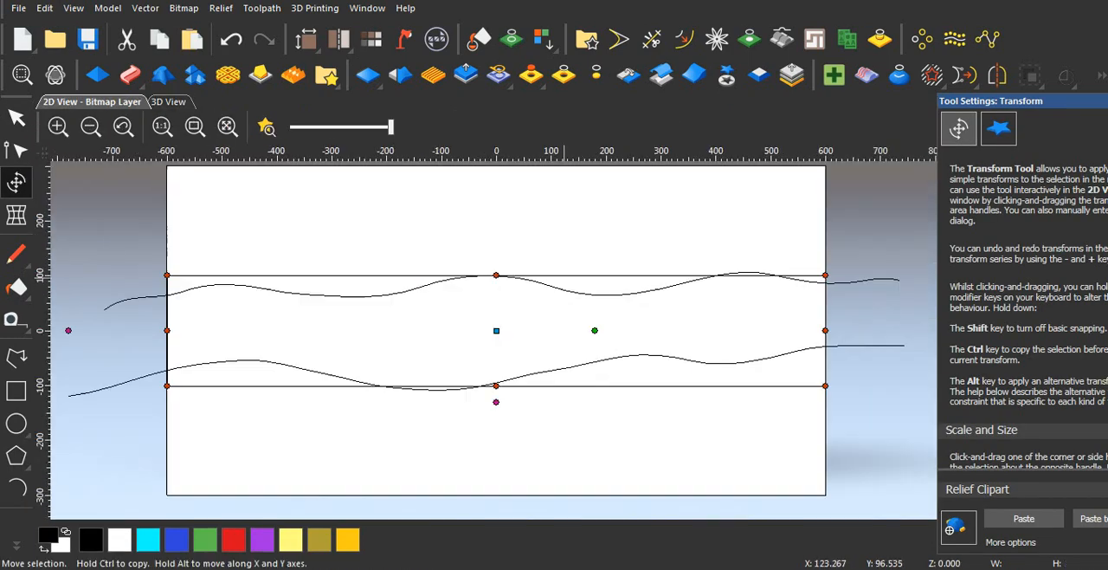
pyautogui.scroll(2, 837, 295)
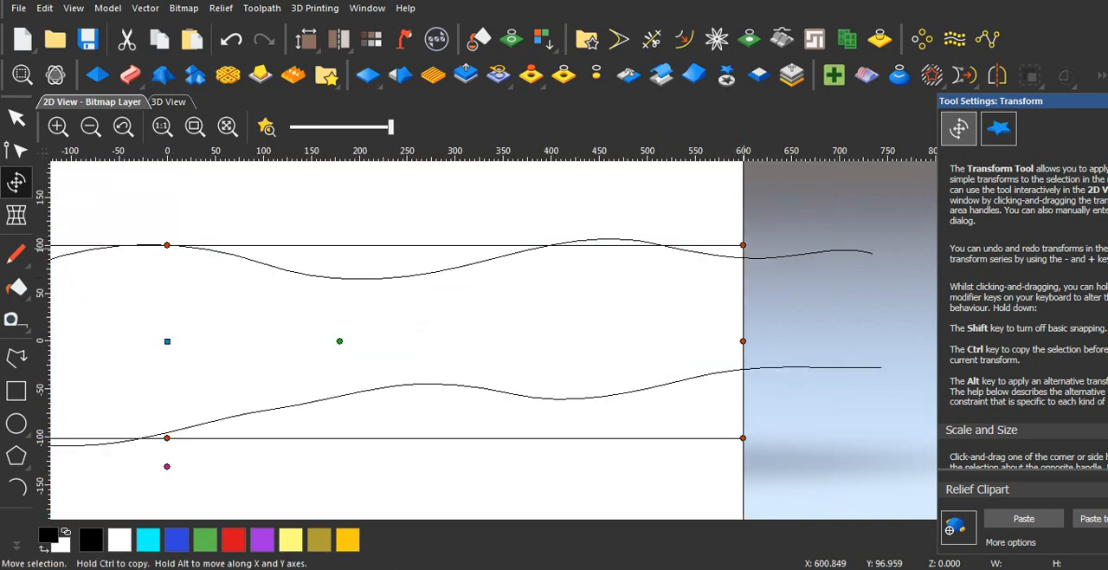
pyautogui.moveTo(743, 246); pyautogui.dragTo(745, 236)
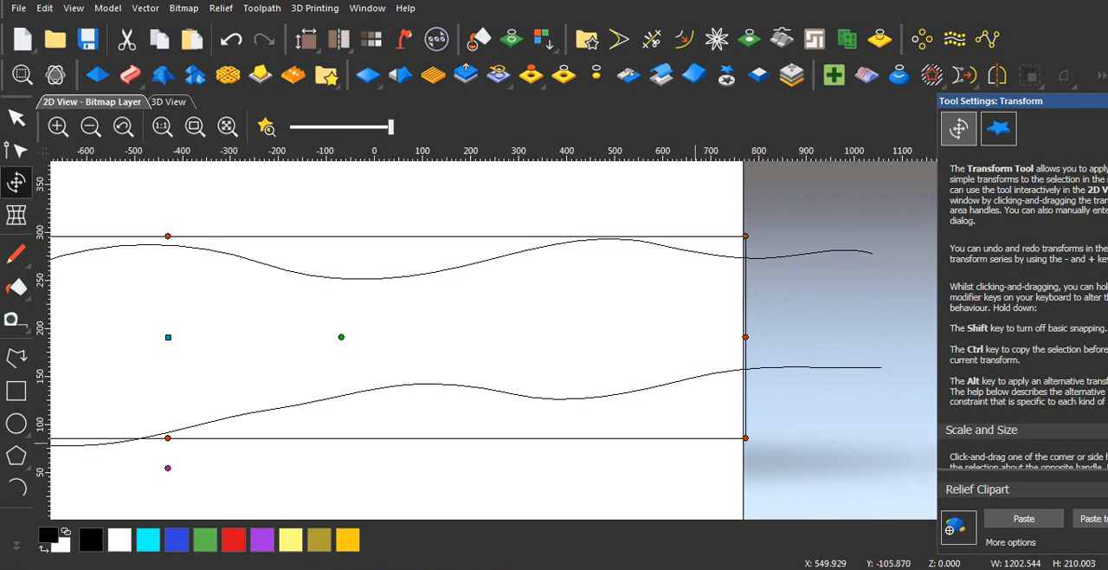
# Step: Stretch the pebble clipart downward and past both side edges of the model to about 1274 x 224 mm
pyautogui.scroll(-2, 580, 340)
pyautogui.scroll(2, 440, 383)
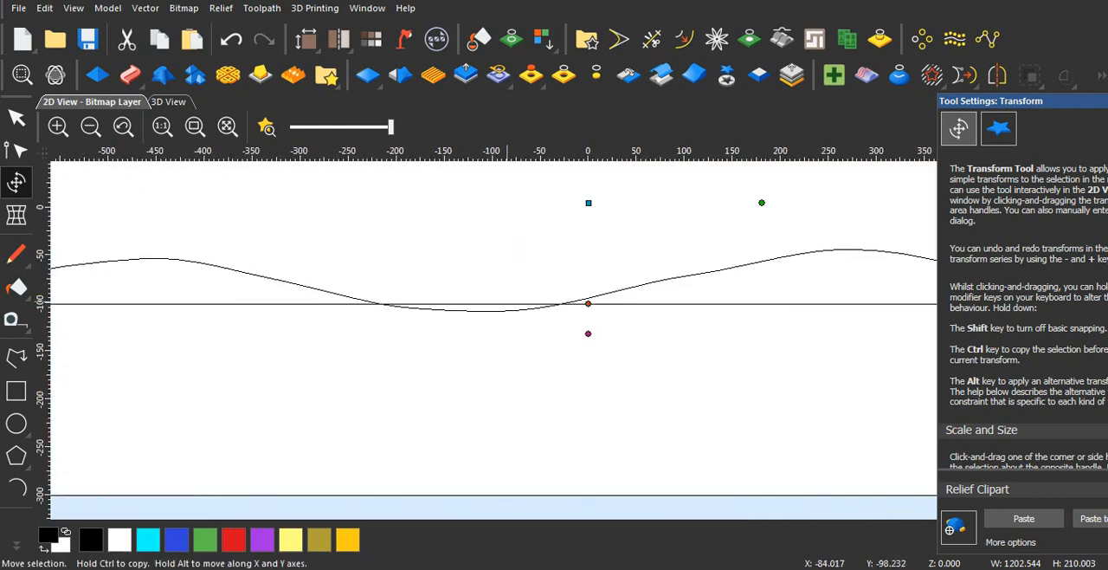
pyautogui.scroll(-1, 582, 339)
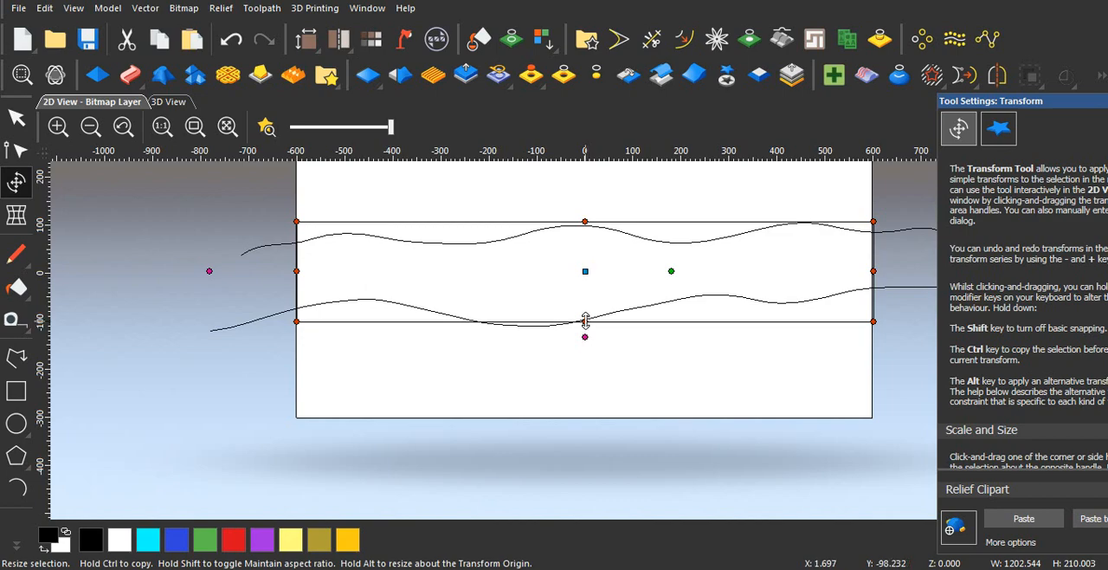
pyautogui.moveTo(586, 320); pyautogui.dragTo(588, 329)
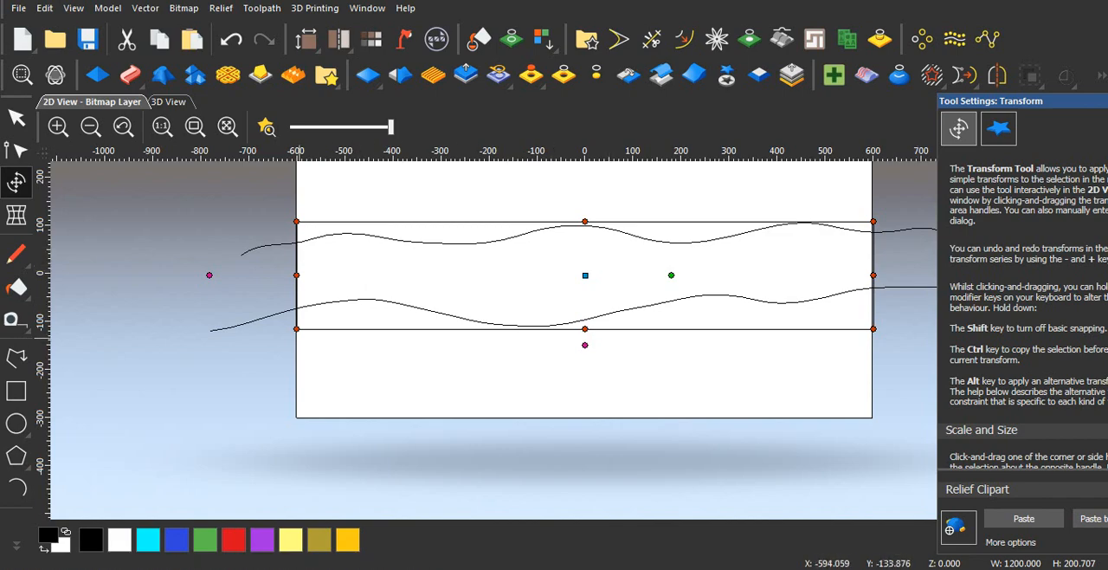
pyautogui.moveTo(296, 329); pyautogui.dragTo(275, 334)
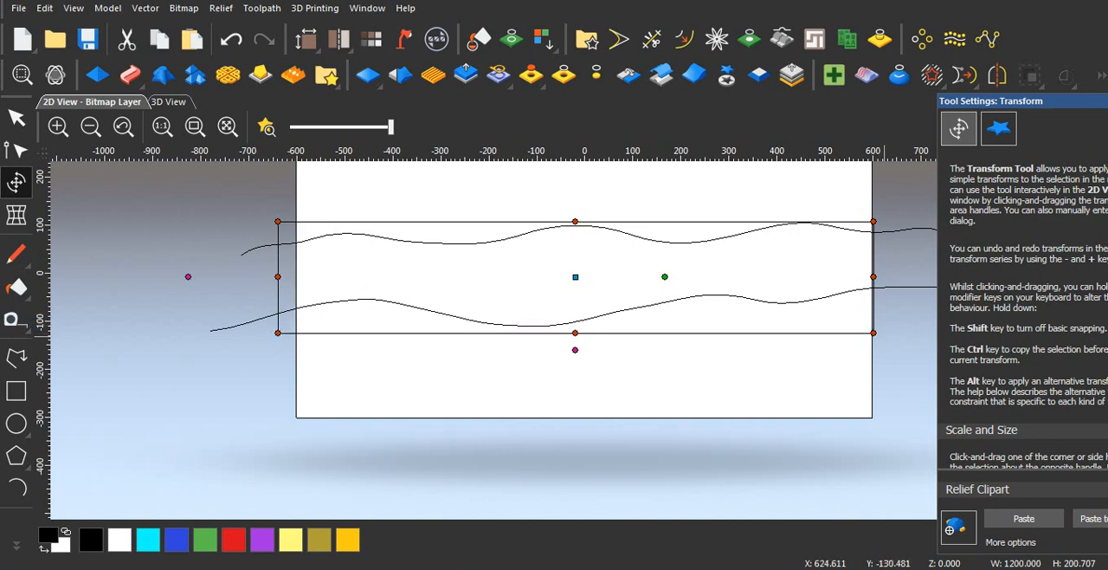
pyautogui.moveTo(874, 333); pyautogui.dragTo(893, 327)
# Step: Paste the resized pebble clipart into the relief and clear the selection
pyautogui.rightClick(923, 342)
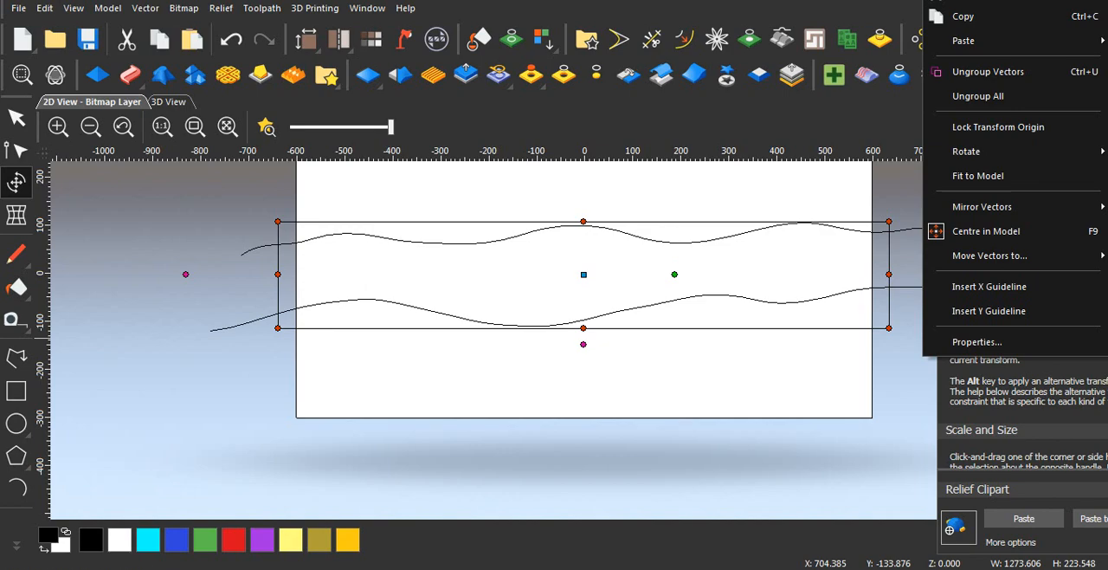
pyautogui.click(1024, 519)
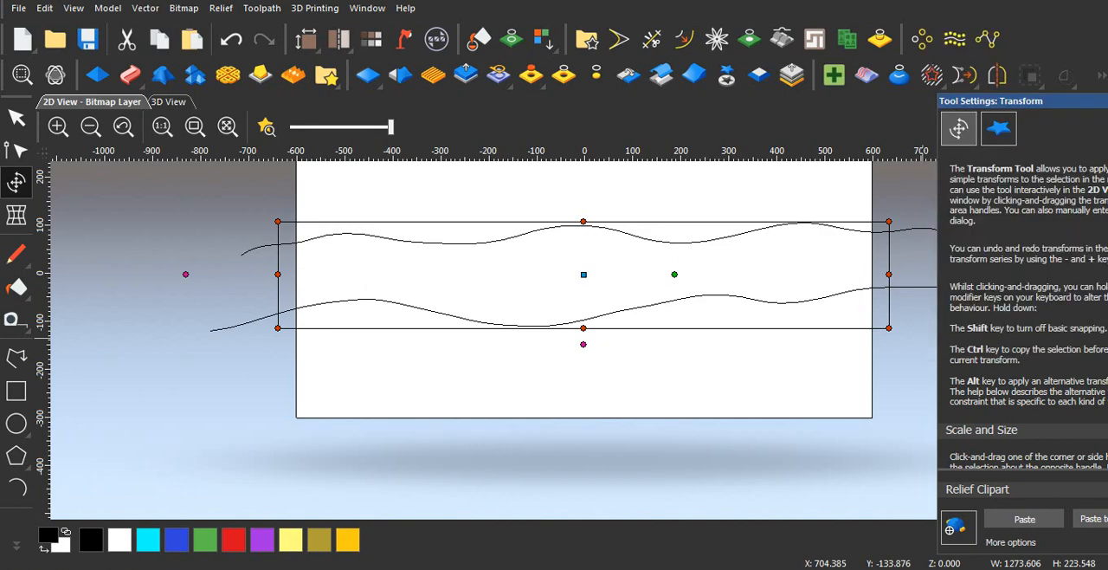
pyautogui.click(923, 338)
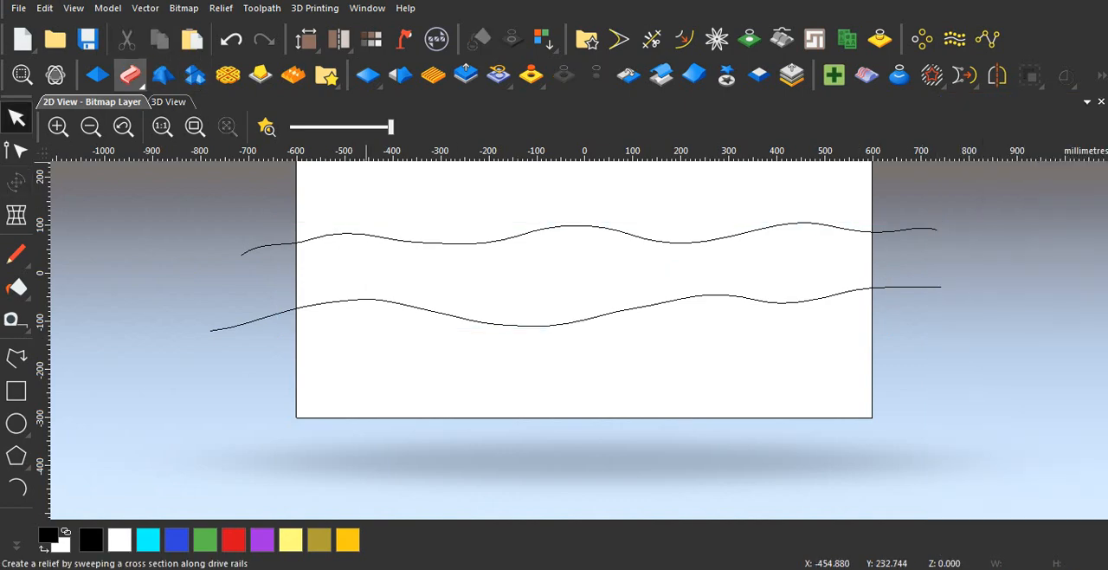
# Step: Examine how the pebble strip covers the area between the wavy polylines in 3D, and check the polylines' ends in 2D
pyautogui.click(168, 101)
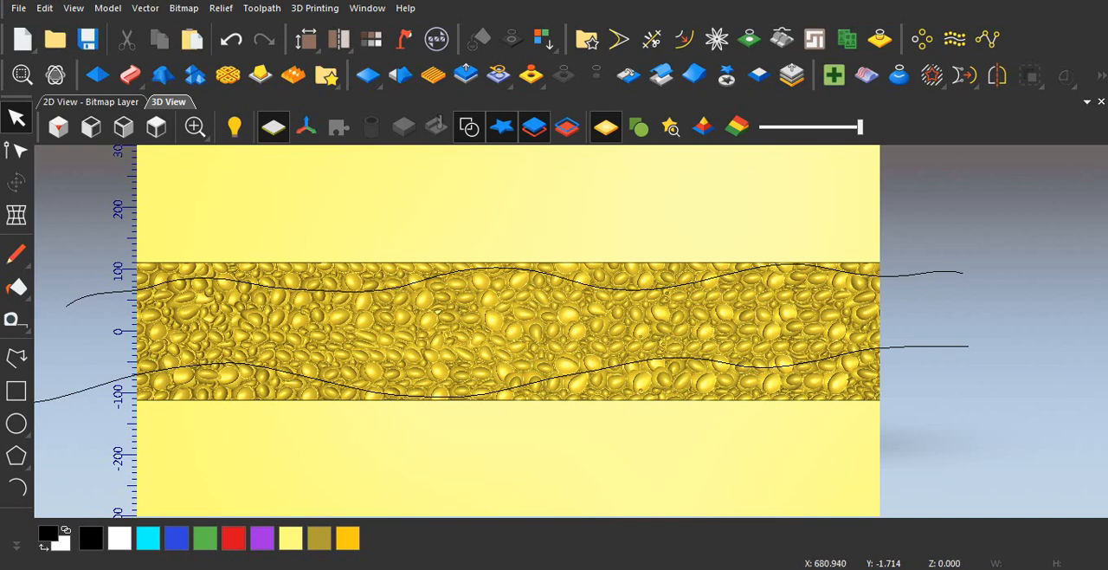
pyautogui.scroll(-2, 563, 338)
pyautogui.scroll(1, 470, 337)
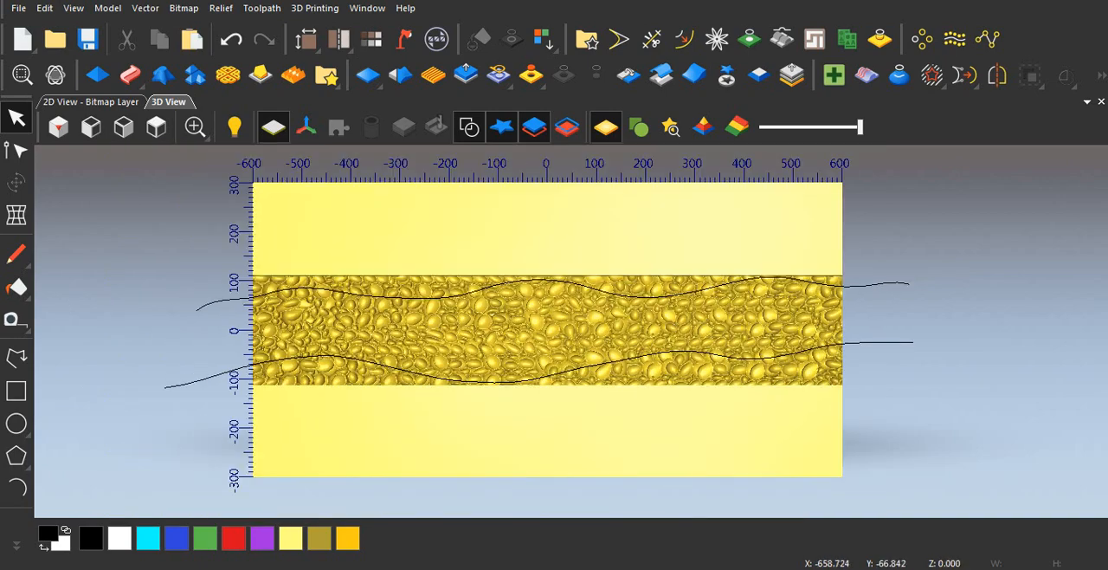
pyautogui.scroll(1, 776, 344)
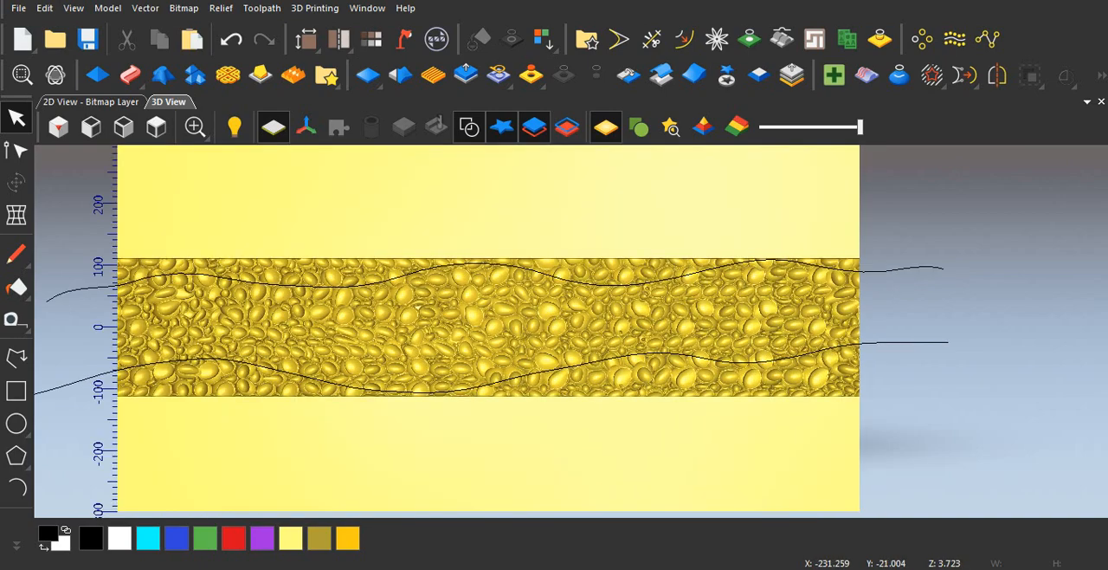
pyautogui.scroll(-1, 571, 332)
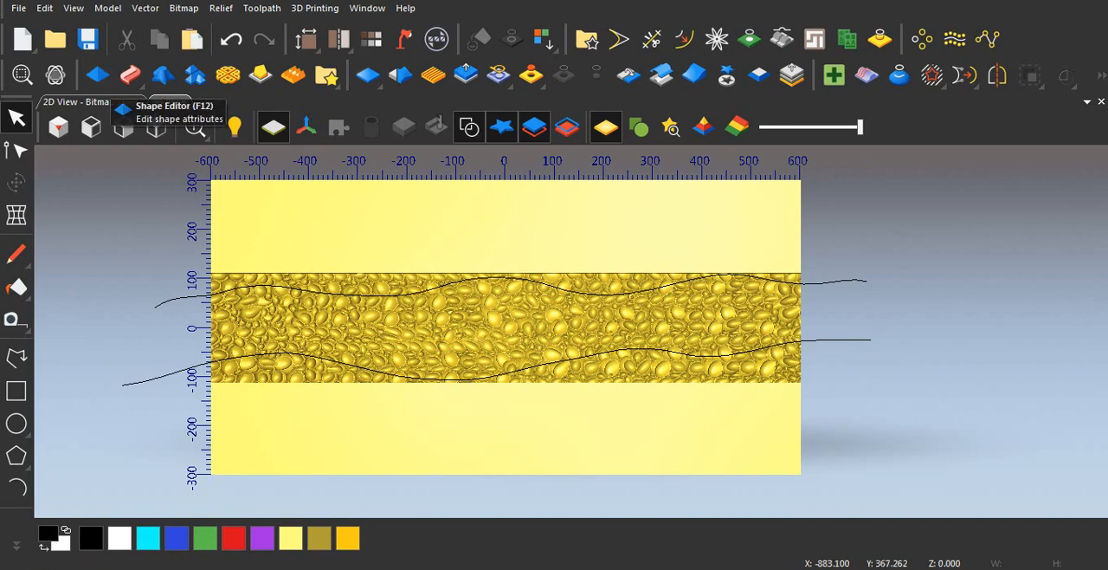
pyautogui.click(89, 102)
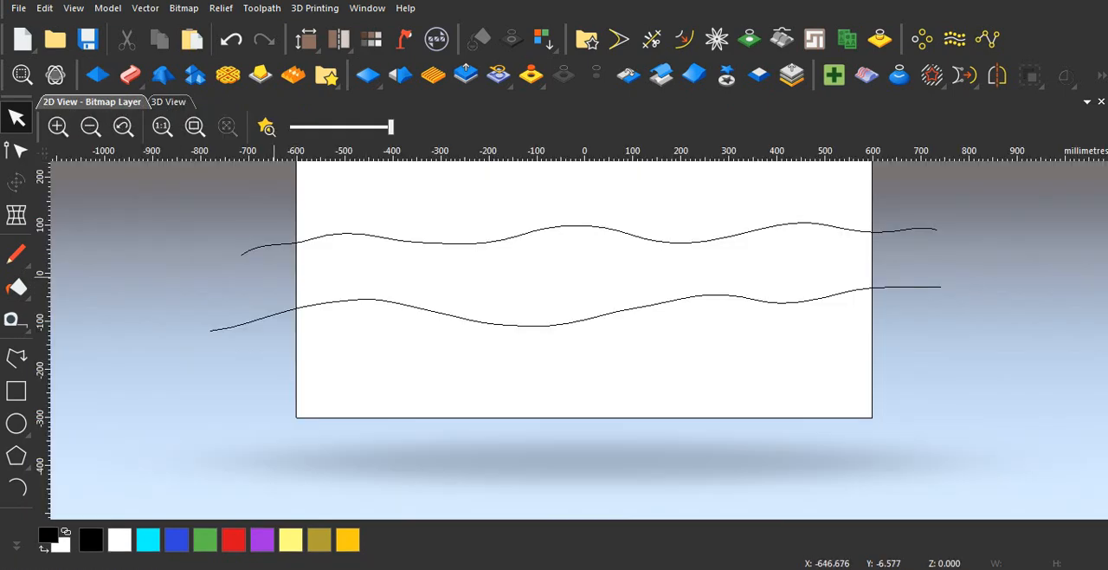
pyautogui.scroll(2, 260, 260)
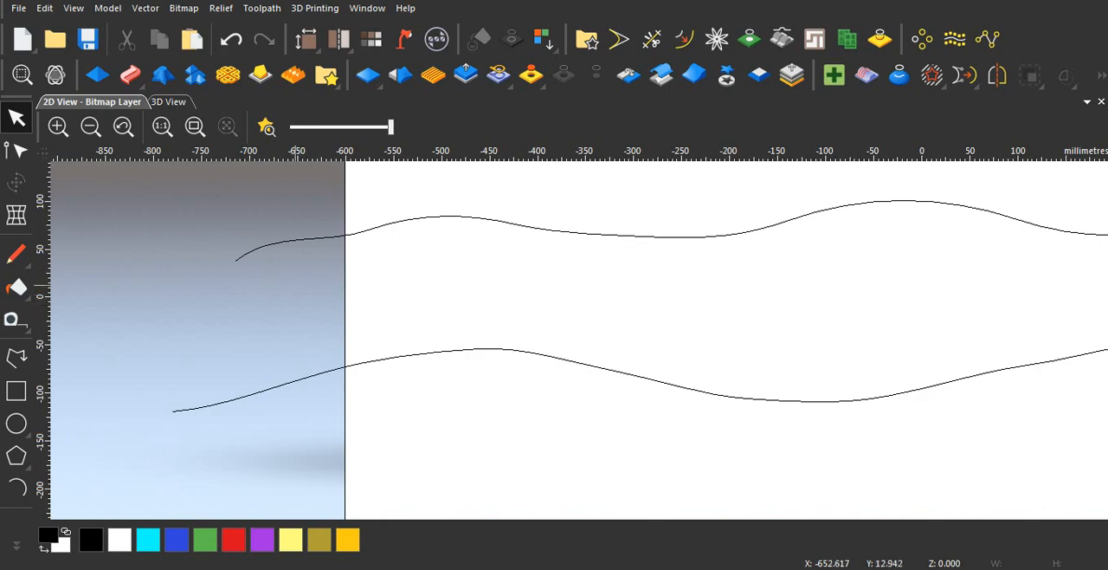
pyautogui.scroll(-1, 296, 284)
pyautogui.scroll(-1, 498, 276)
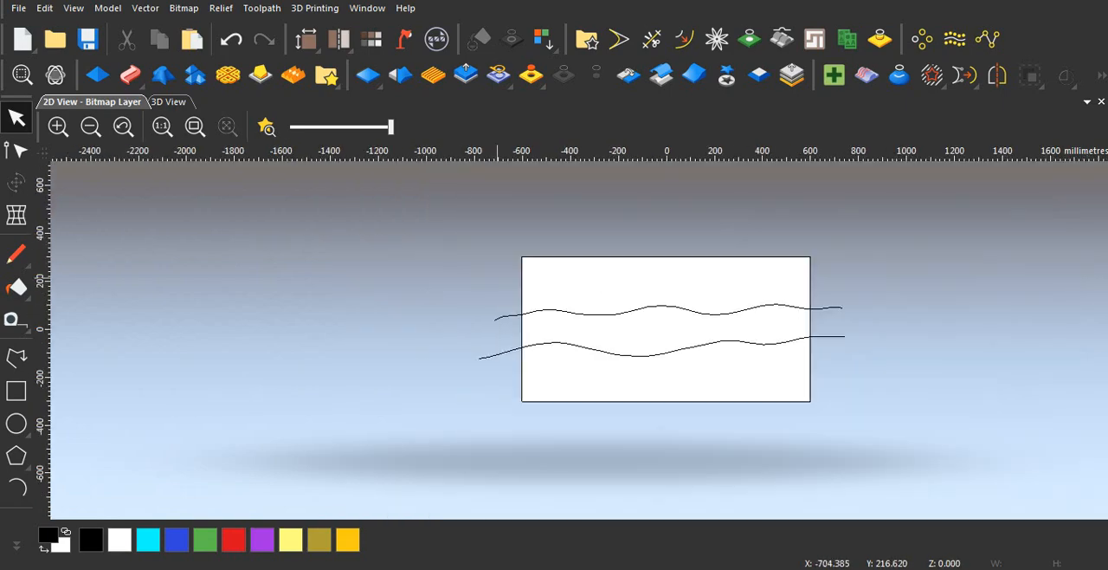
# Step: Draw a straight polyline connecting the left ends of the two wavy polylines outside the model
pyautogui.scroll(1, 690, 327)
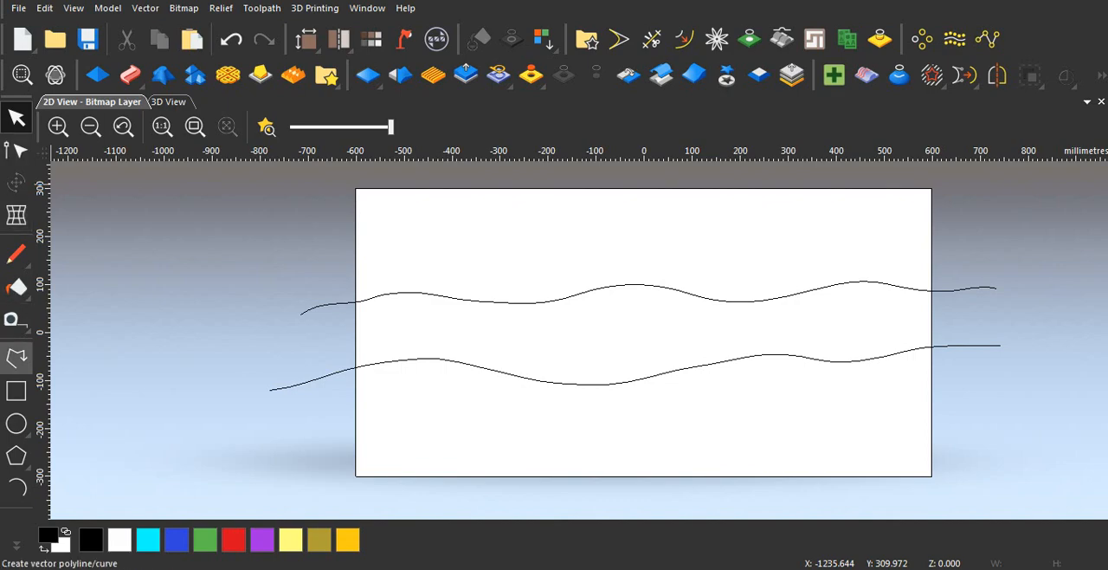
pyautogui.click(31, 371)
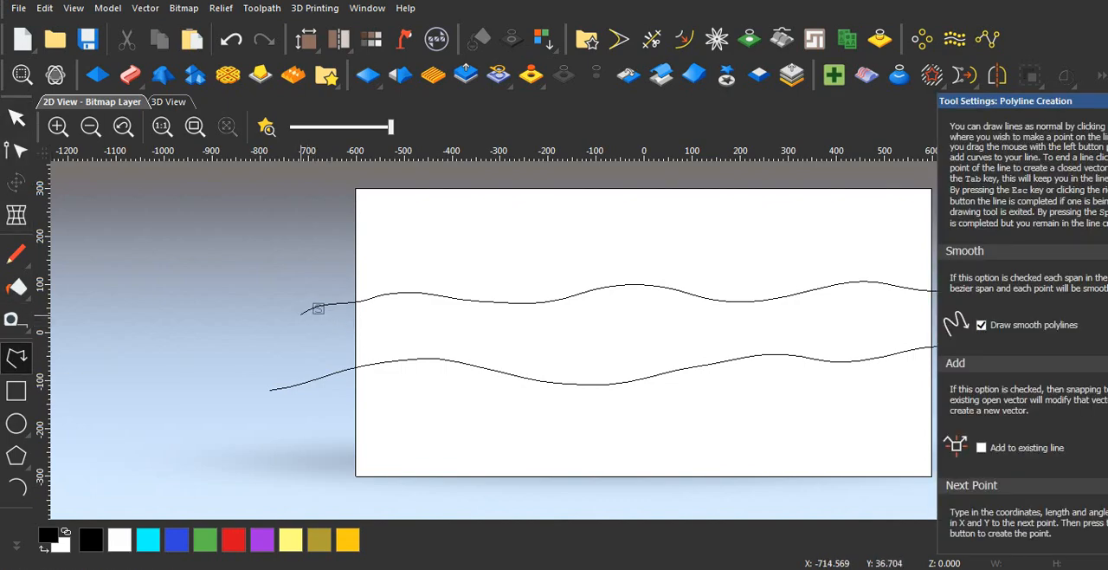
pyautogui.click(316, 308)
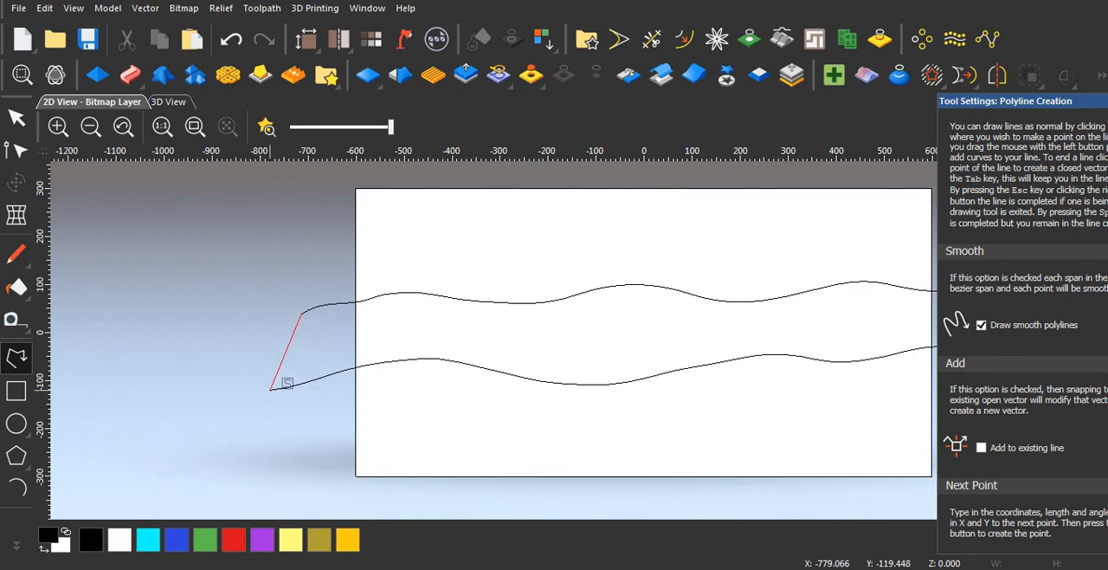
pyautogui.click(270, 390)
pyautogui.scroll(-4, 295, 368)
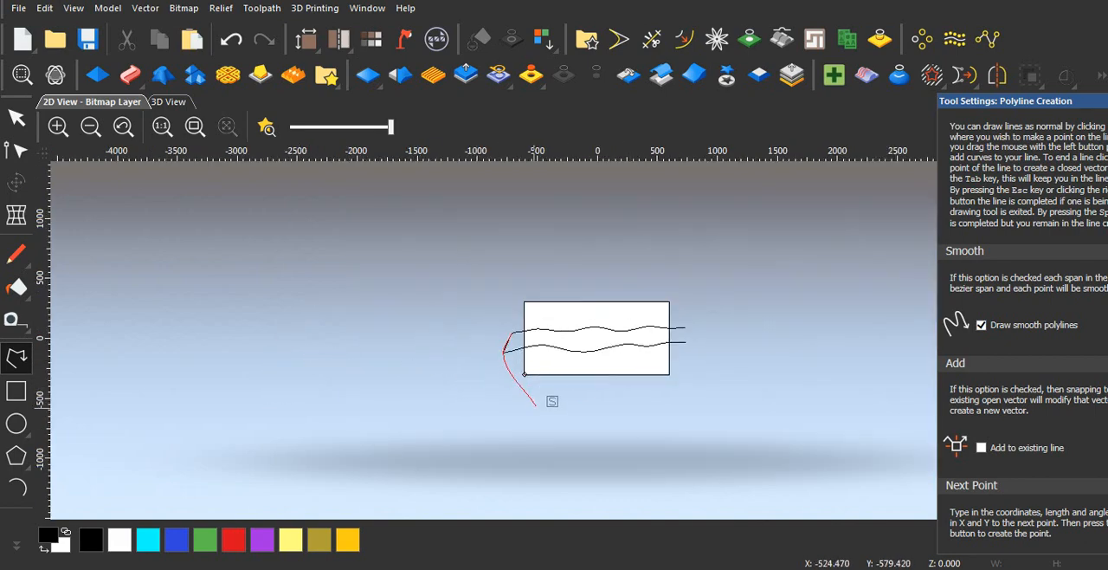
pyautogui.rightClick(512, 411)
pyautogui.scroll(2, 558, 350)
pyautogui.scroll(-1, 581, 343)
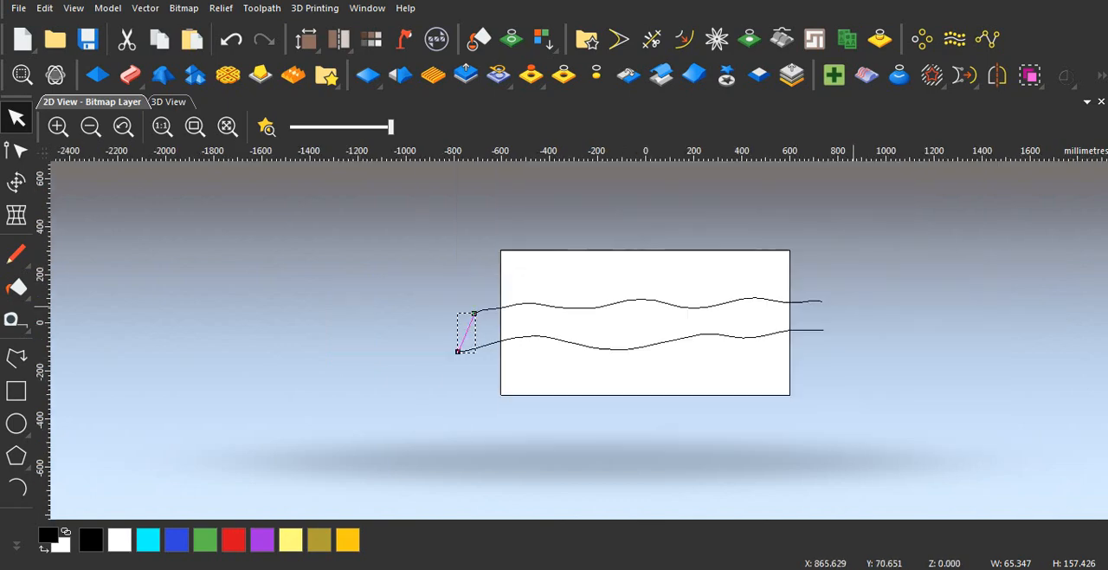
# Step: Draw a straight polyline connecting the right ends of the two wavy polylines outside the model
pyautogui.scroll(2, 853, 307)
pyautogui.click(15, 357)
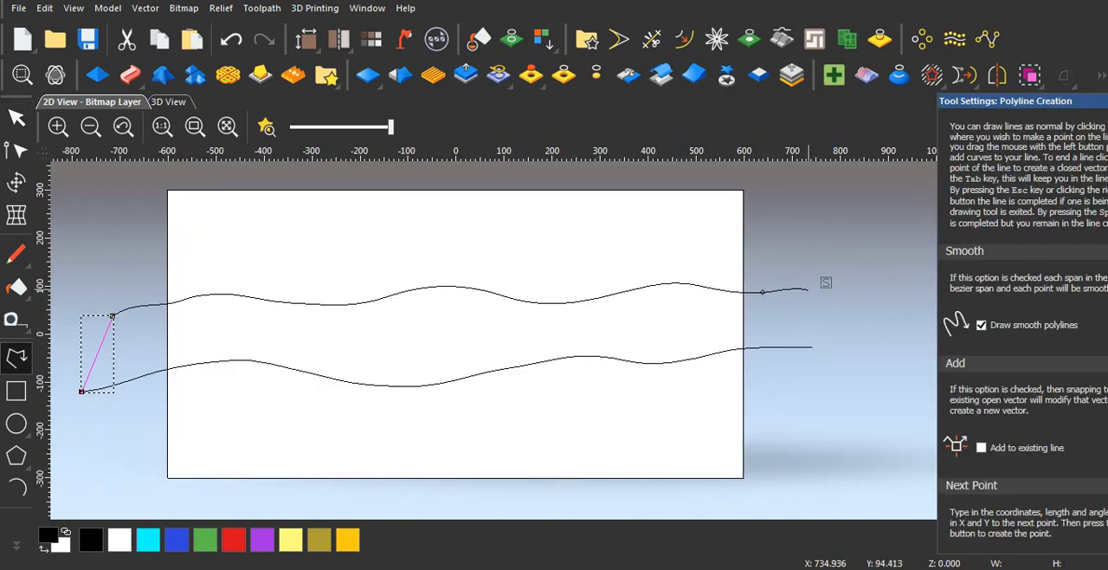
pyautogui.click(808, 290)
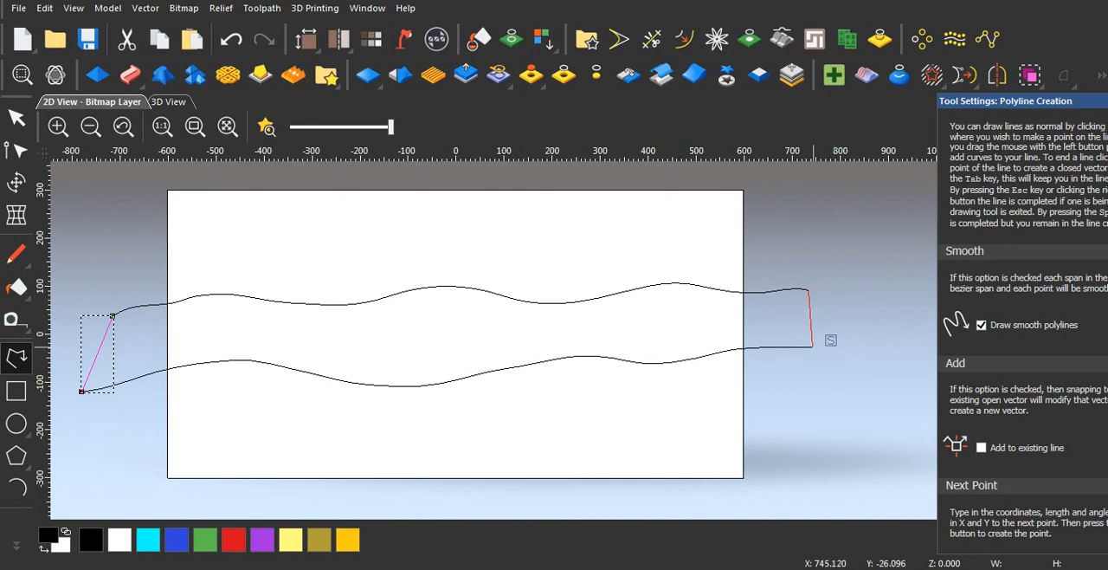
pyautogui.click(813, 346)
pyautogui.press('Escape')
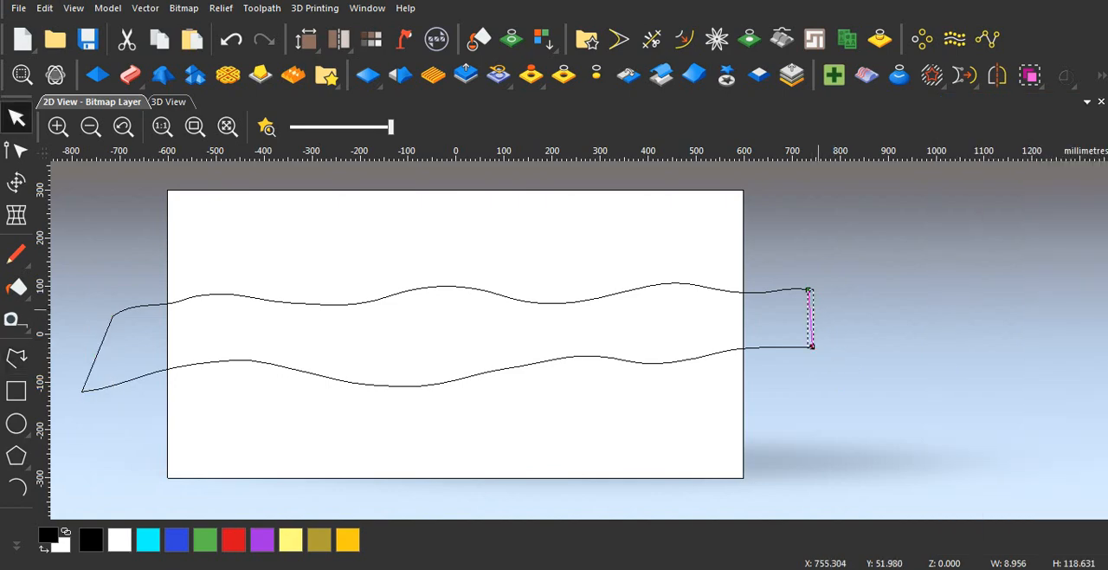
pyautogui.scroll(-3, 817, 309)
pyautogui.scroll(2, 509, 357)
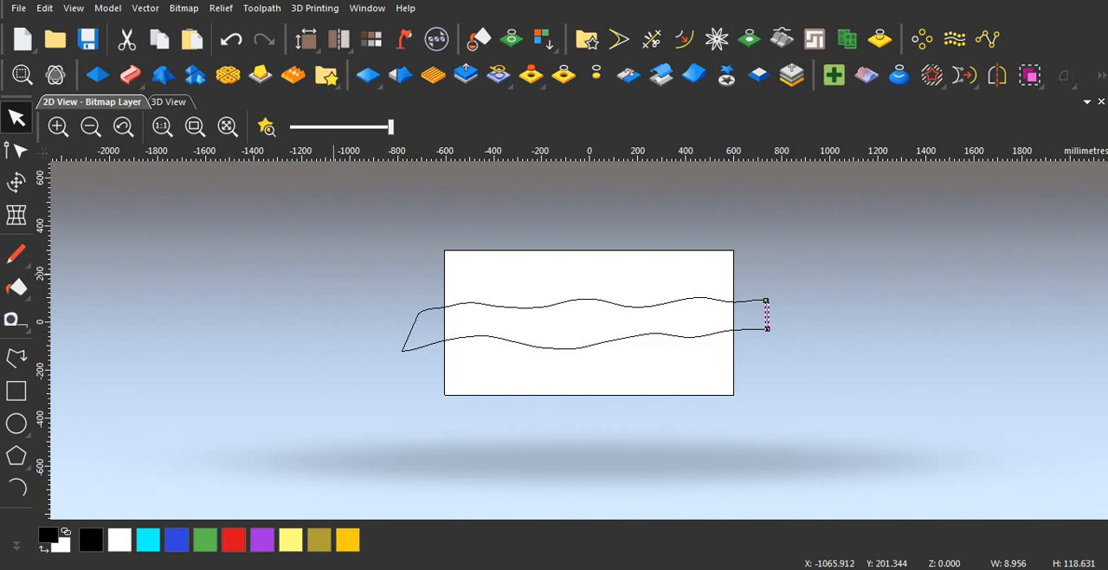
# Step: Join the two wavy polylines and both end lines into one closed outline at coincident nodes with a 0.025 mm tolerance
pyautogui.click(445, 306)
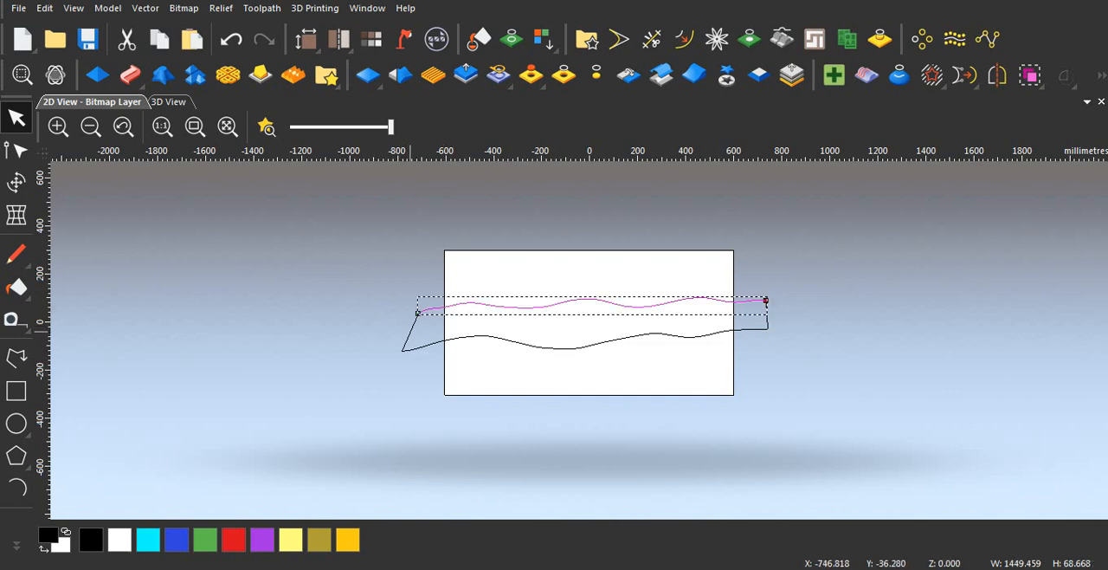
pyautogui.keyDown('shift'); pyautogui.click(412, 331); pyautogui.keyUp('shift')
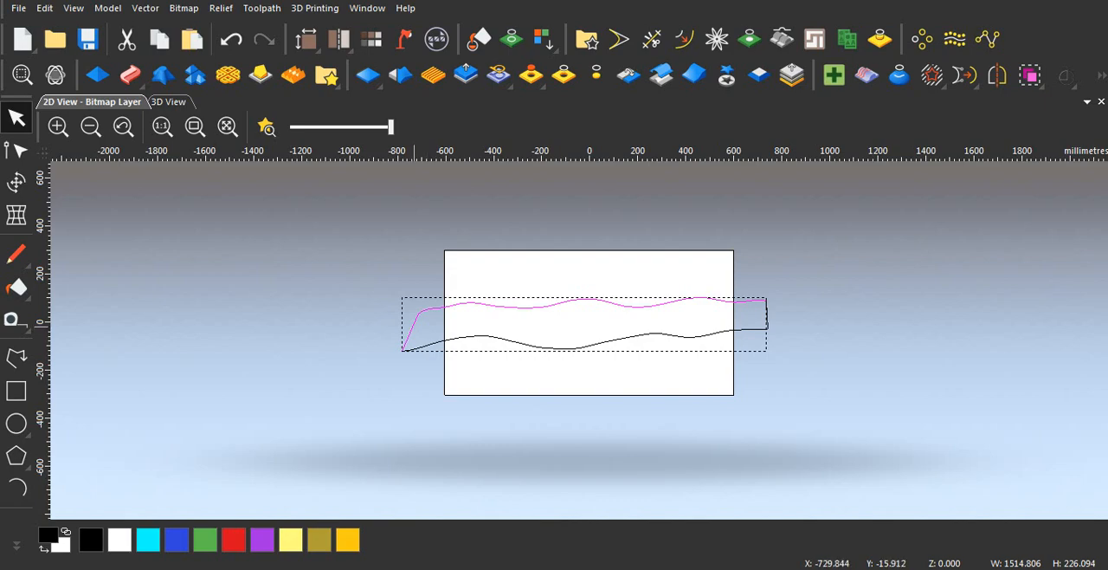
pyautogui.press('j')
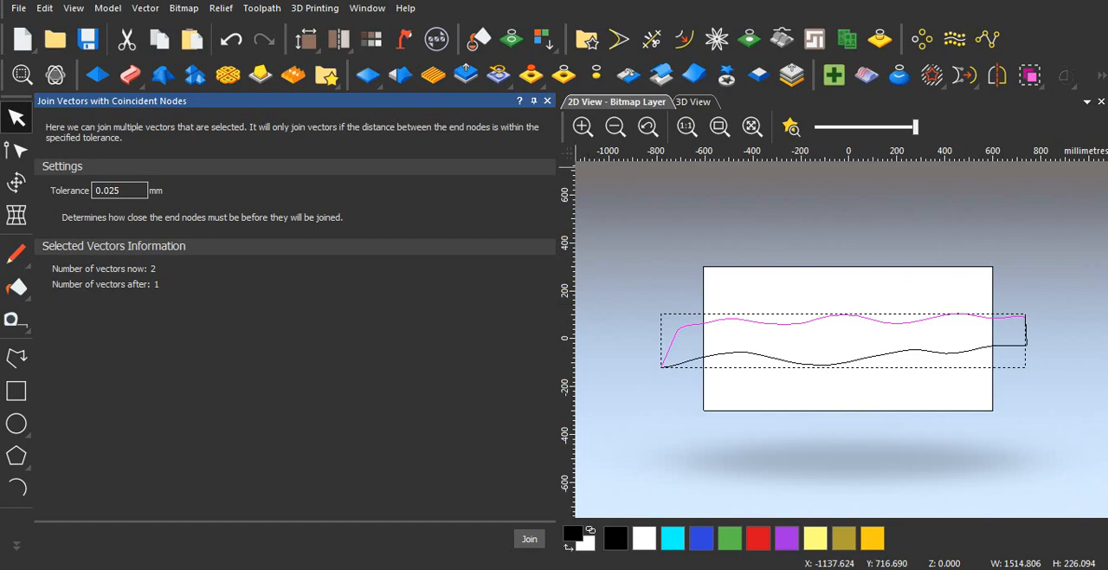
pyautogui.press('Return')
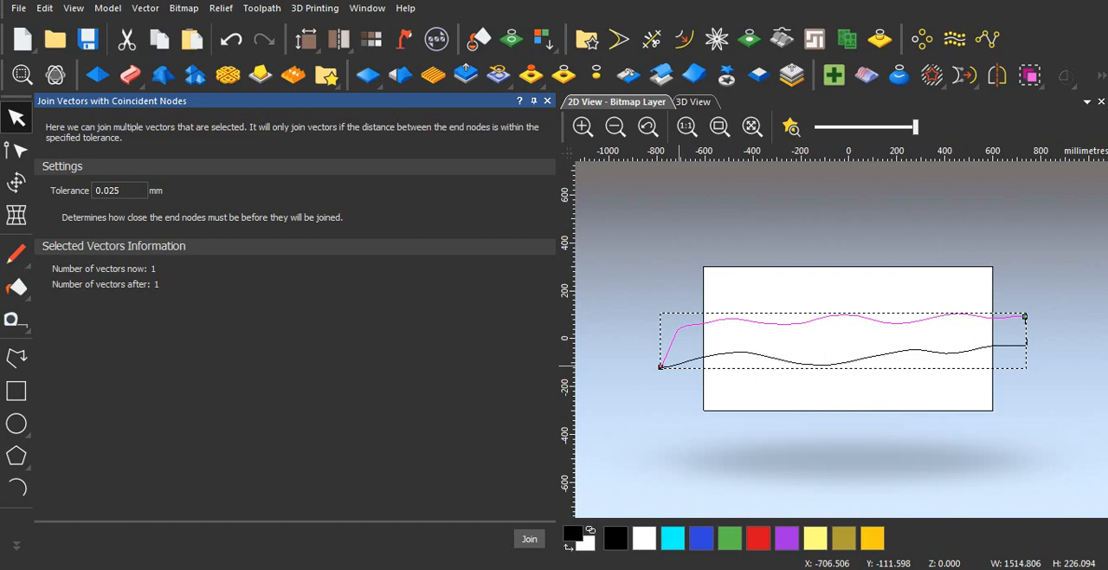
pyautogui.keyDown('shift'); pyautogui.click(679, 365); pyautogui.keyUp('shift')
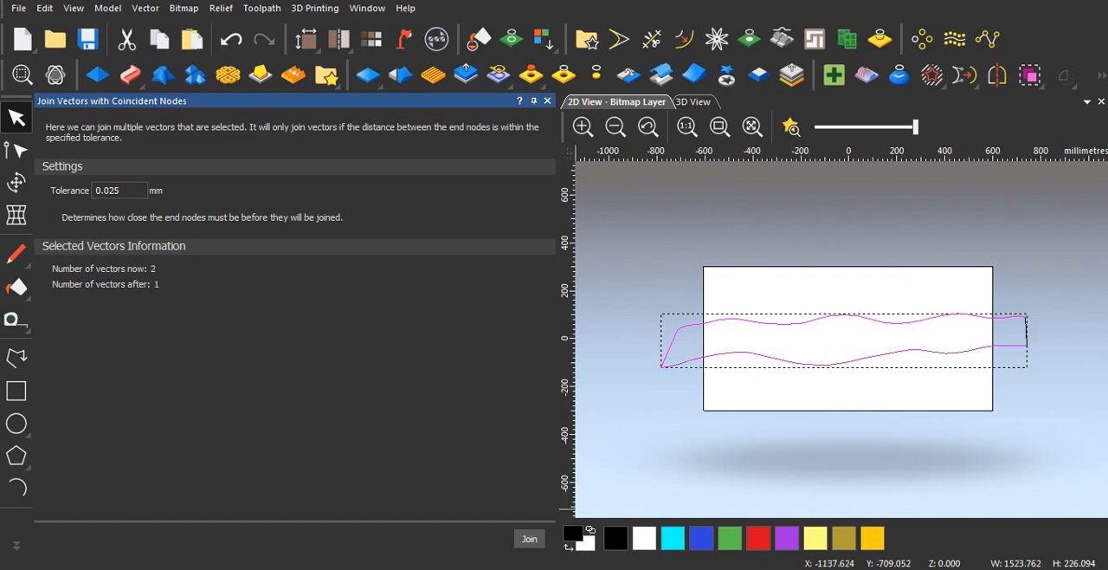
pyautogui.click(529, 538)
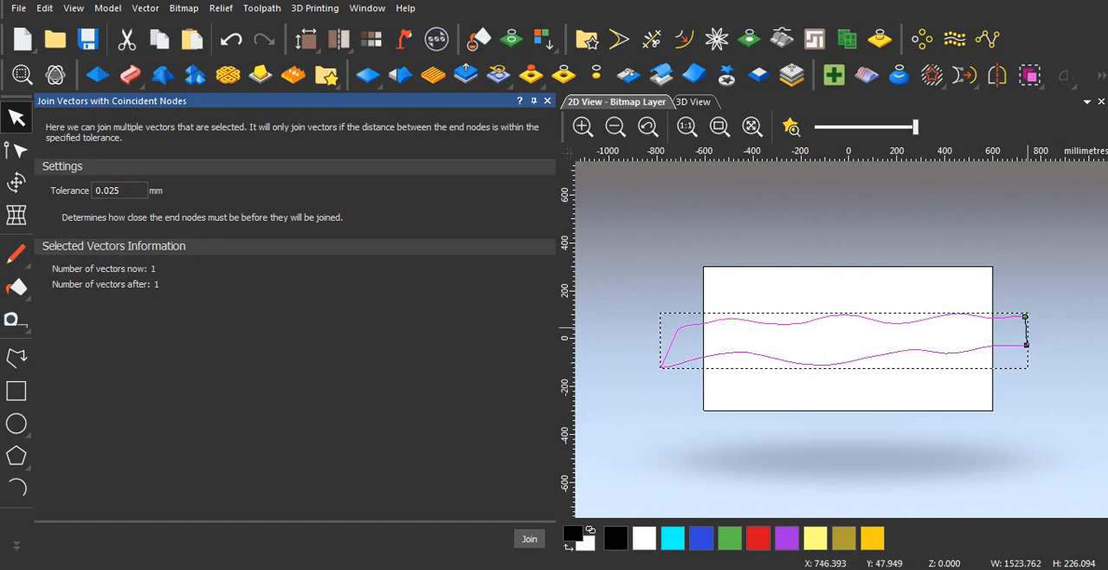
pyautogui.keyDown('shift'); pyautogui.click(1027, 327); pyautogui.keyUp('shift')
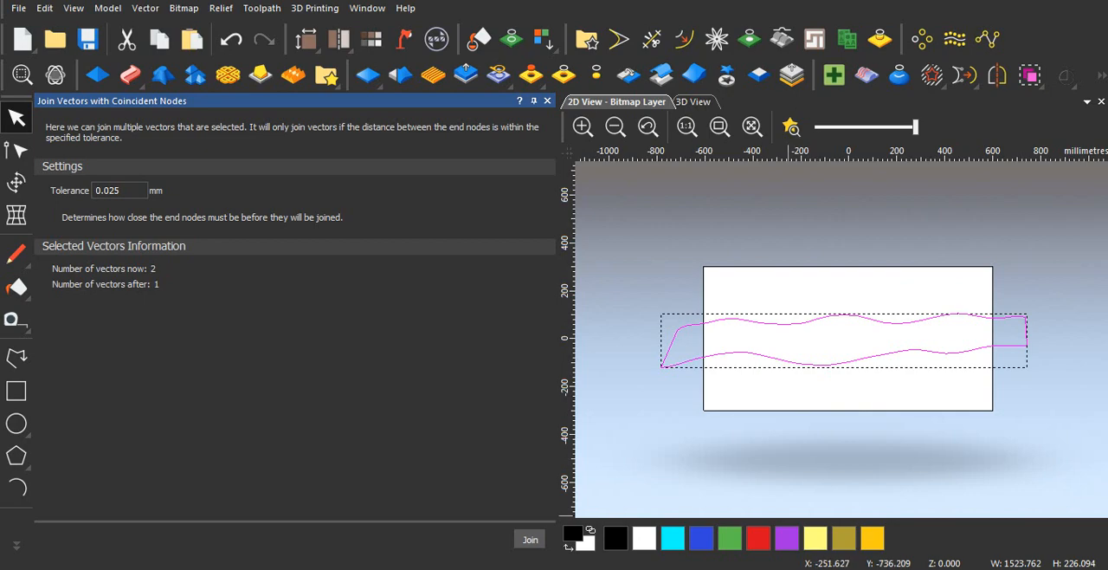
pyautogui.click(530, 538)
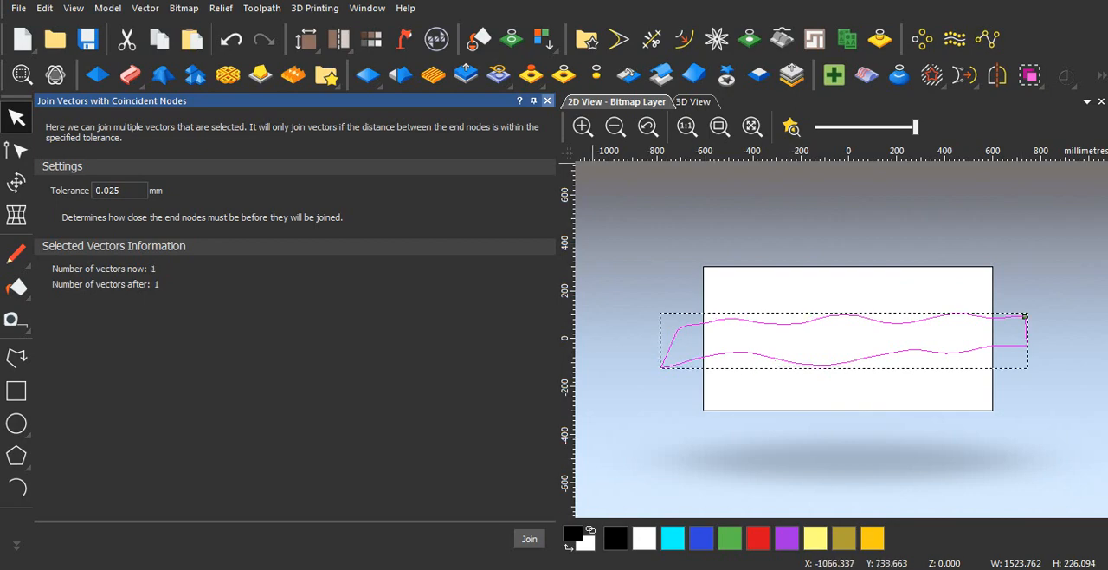
pyautogui.click(547, 102)
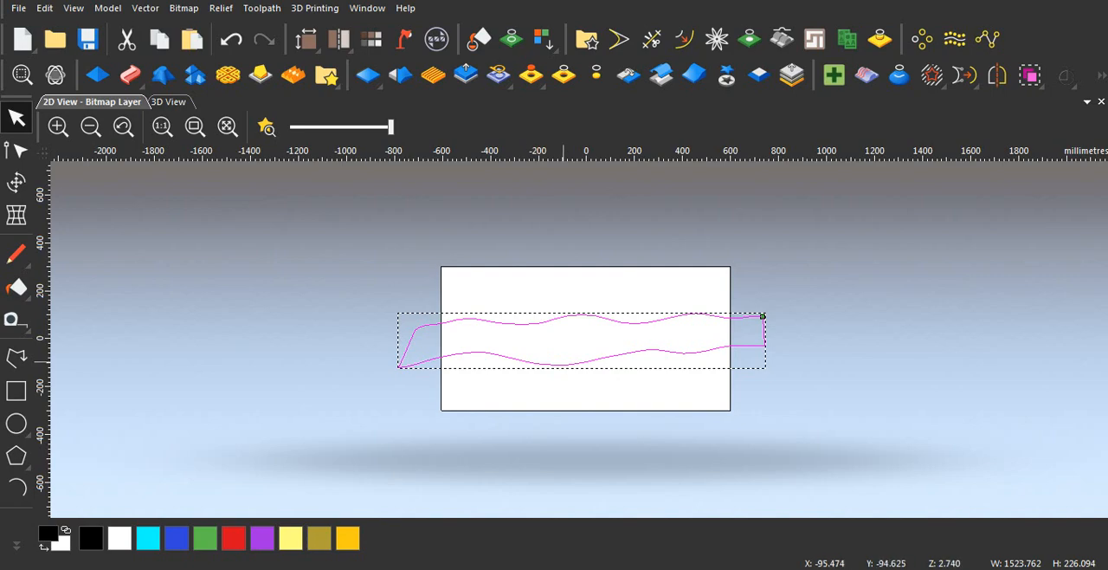
# Step: Undo the last join and rejoin the wavy outline with its right end line using a smooth curve
pyautogui.rightClick(531, 339)
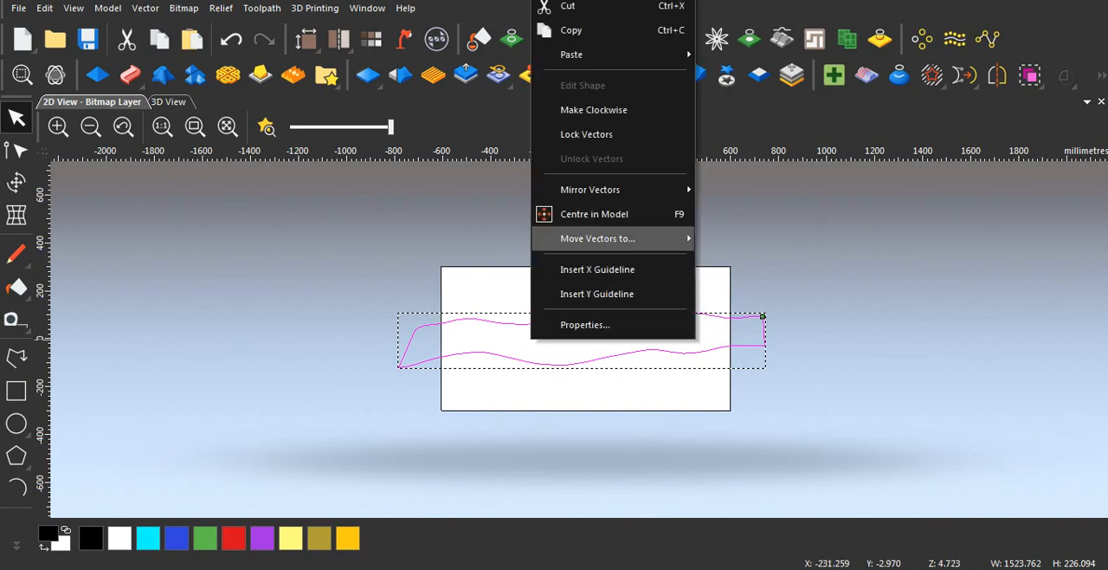
pyautogui.moveTo(598, 238)
pyautogui.click(586, 134)
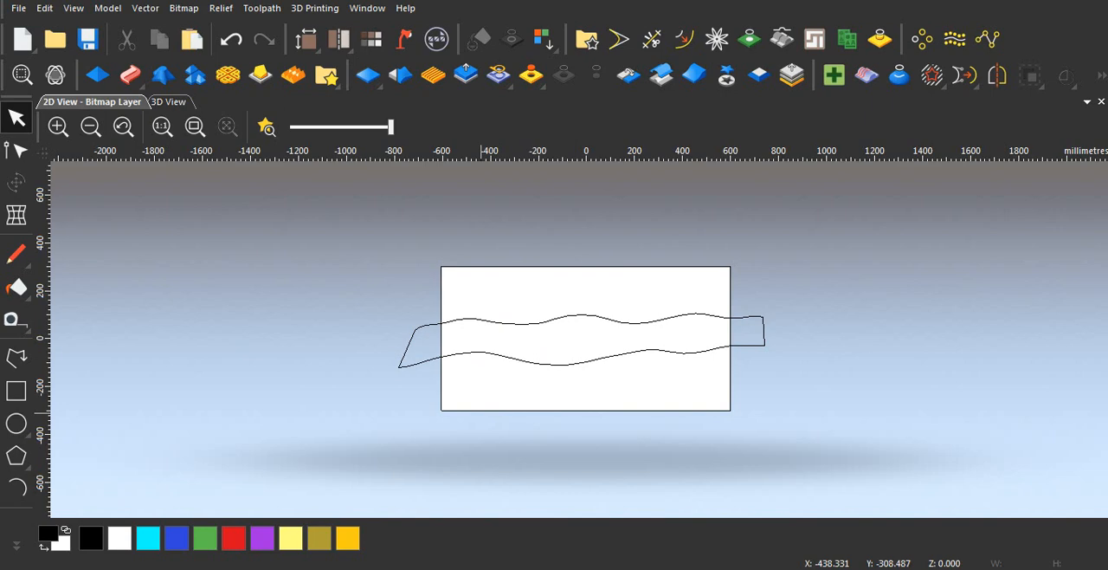
pyautogui.hotkey('ctrl', 'z')
pyautogui.click(653, 322)
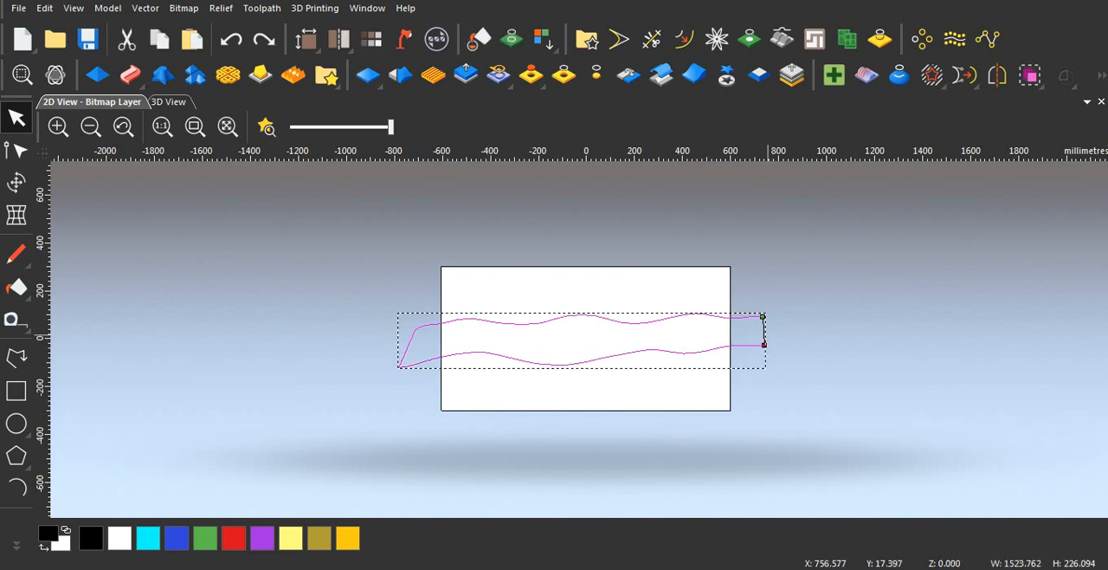
pyautogui.rightClick(726, 315)
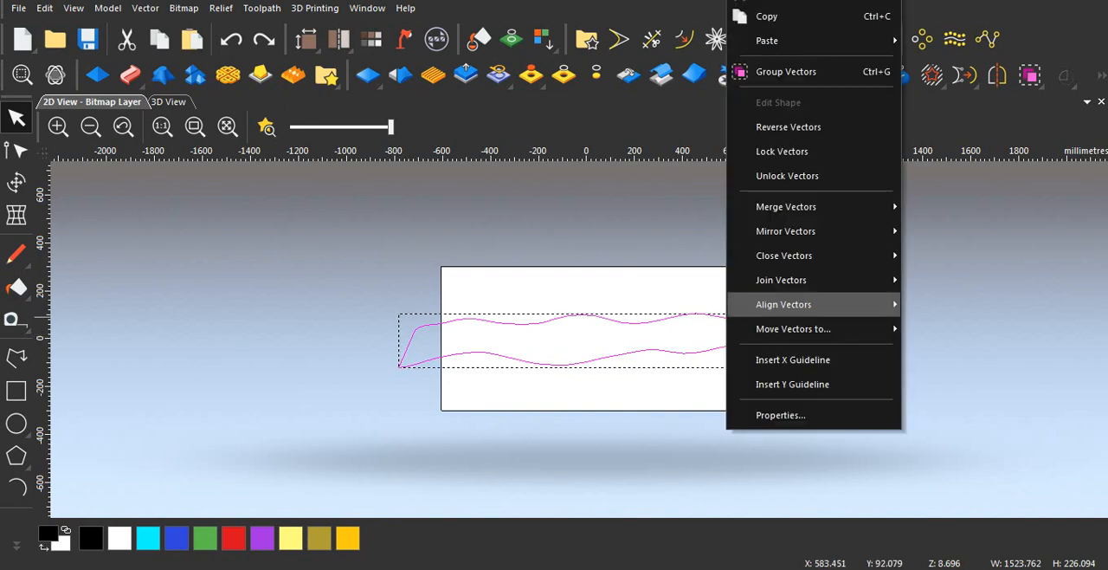
pyautogui.moveTo(781, 280)
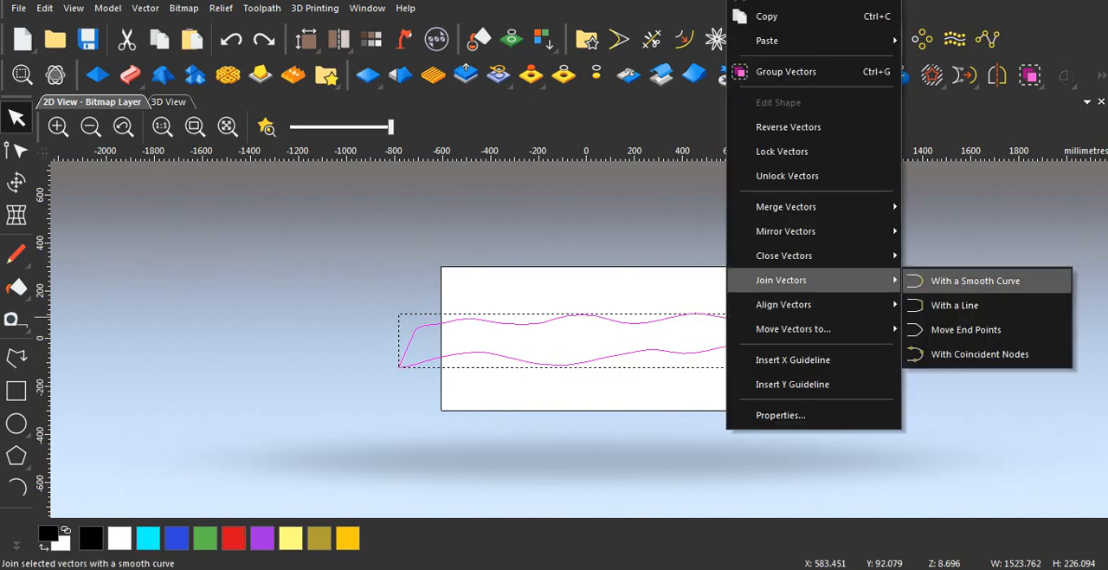
pyautogui.click(976, 281)
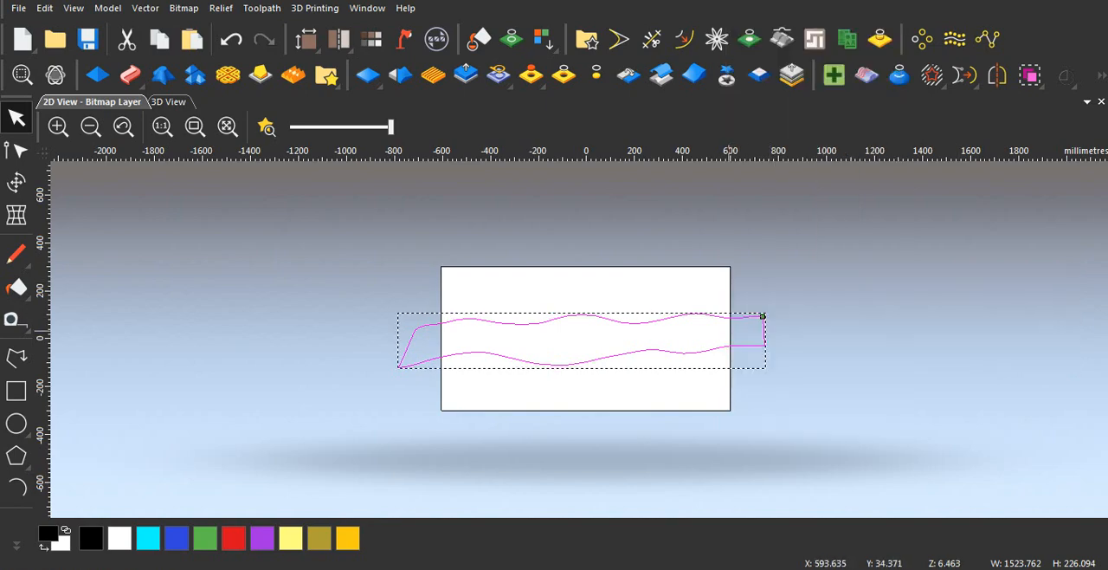
# Step: Select the closed wavy outline and zero the pebble relief outside it
pyautogui.click(577, 299)
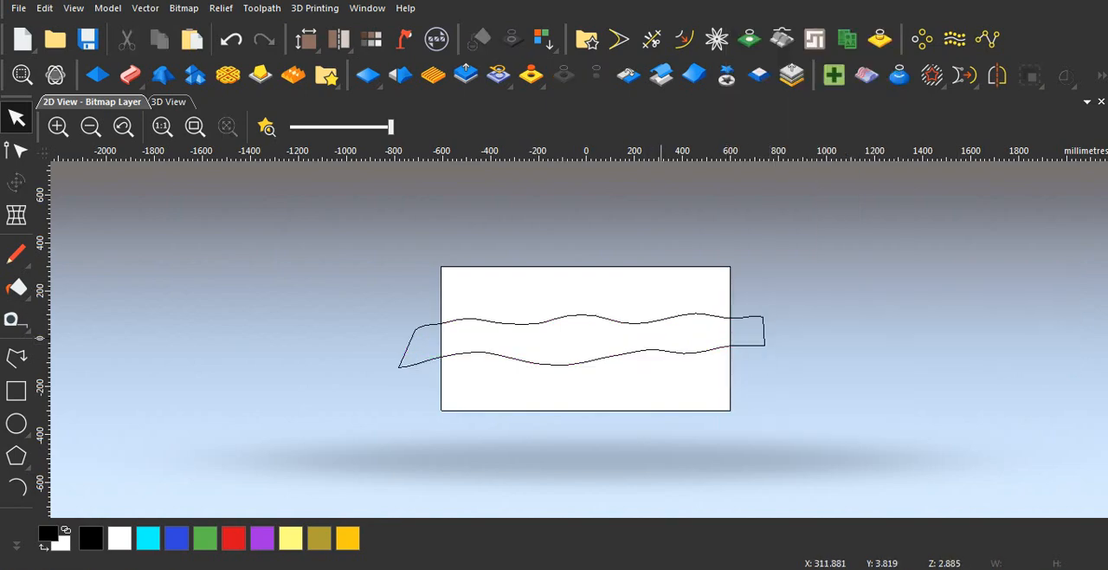
pyautogui.click(668, 322)
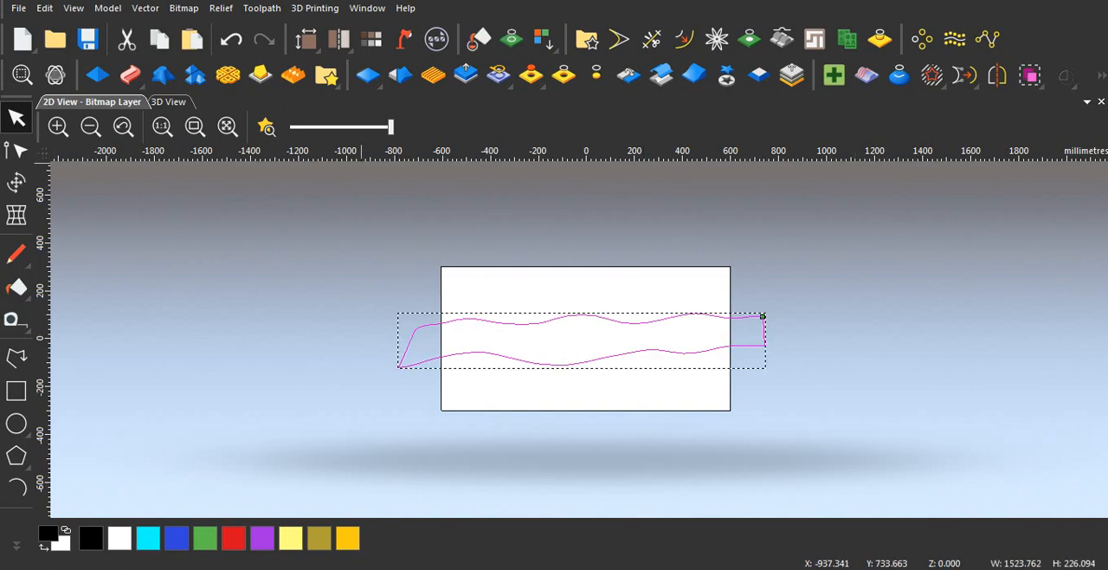
pyautogui.click(169, 102)
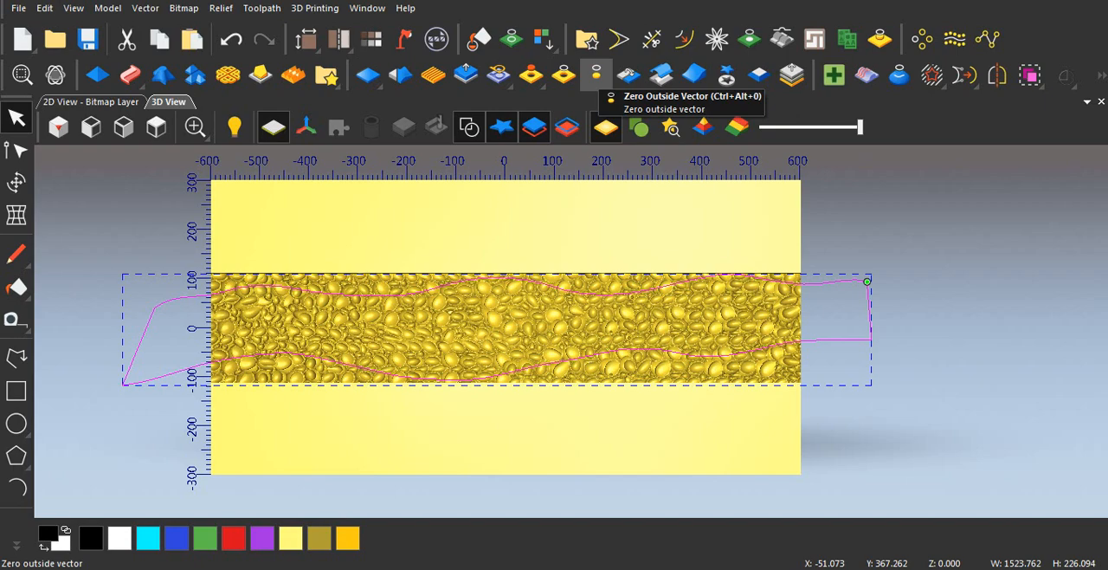
pyautogui.click(596, 75)
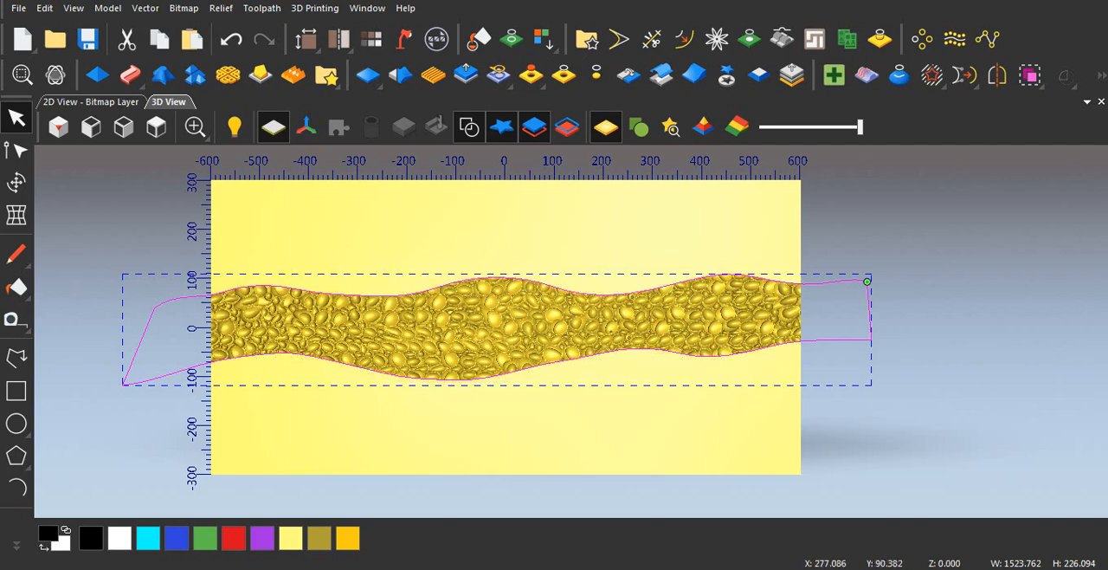
# Step: Examine the trimmed pebble channel and its wavy edges from several angles in 3D, and return to the 2D view
pyautogui.scroll(2, 592, 271)
pyautogui.scroll(-1, 519, 350)
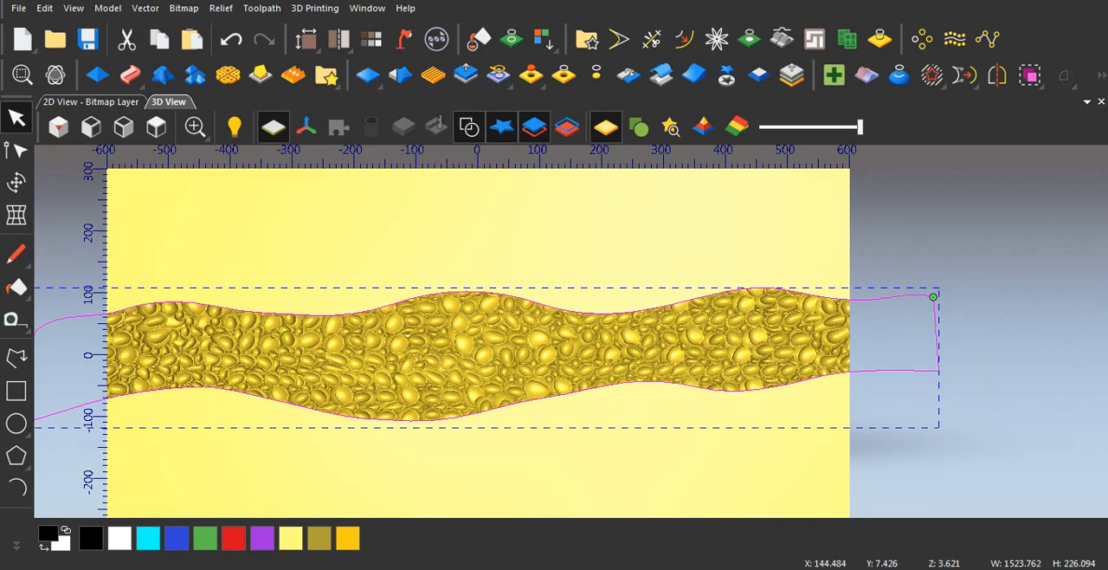
pyautogui.scroll(-1, 256, 379)
pyautogui.scroll(2, 346, 356)
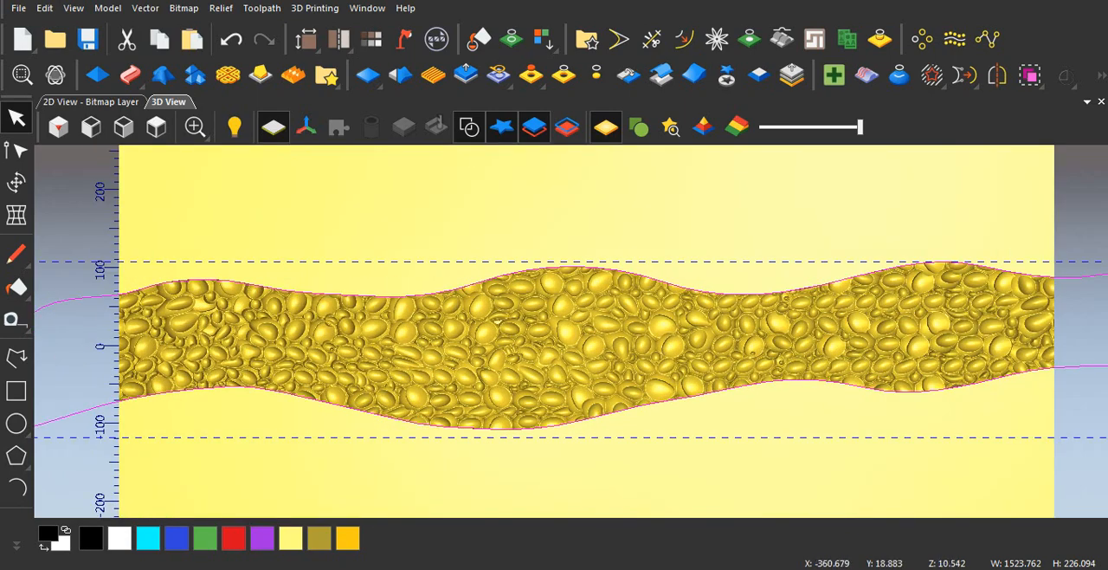
pyautogui.scroll(-1, 365, 328)
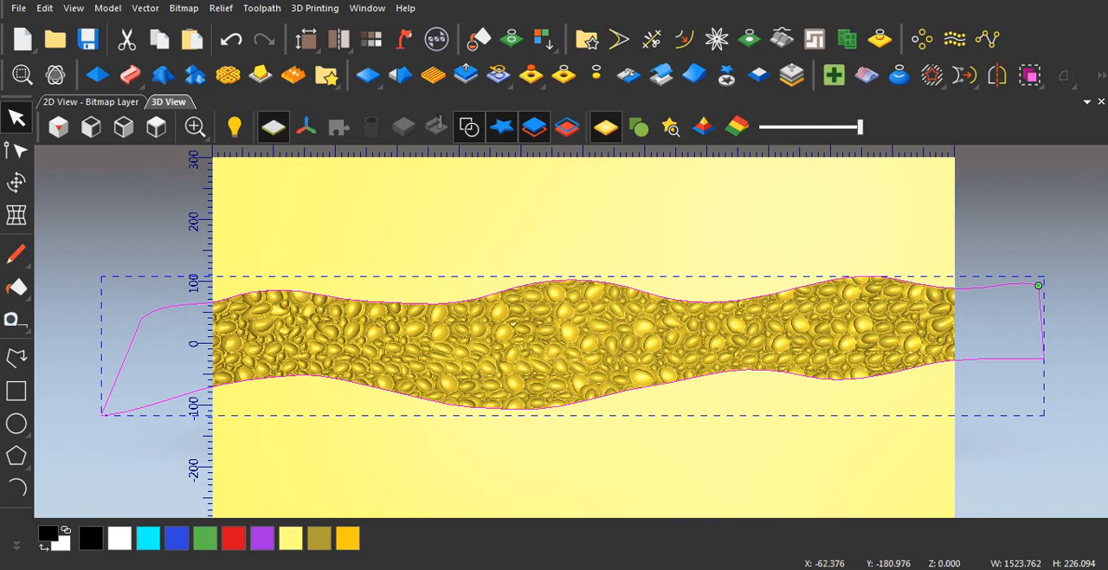
pyautogui.moveTo(564, 470); pyautogui.dragTo(554, 289, button='middle')
pyautogui.scroll(2, 491, 419)
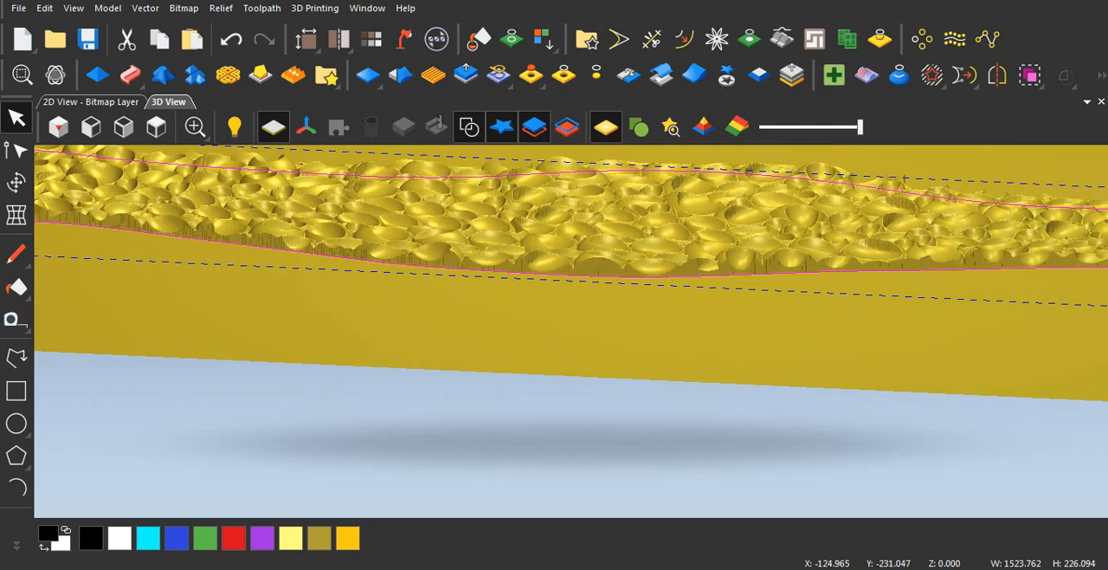
pyautogui.moveTo(504, 334); pyautogui.dragTo(523, 372, button='middle')
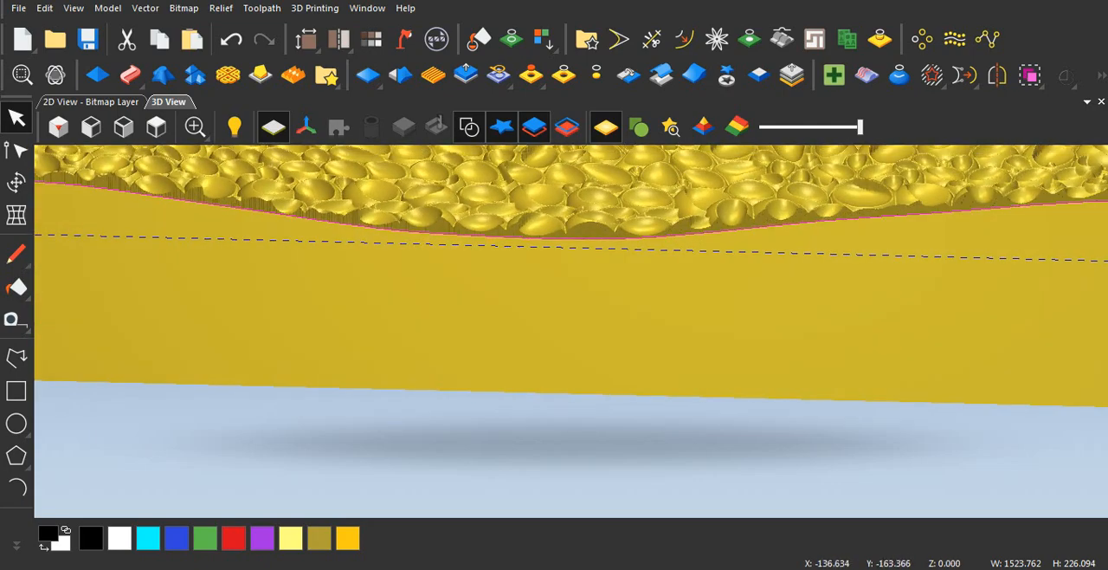
pyautogui.scroll(-1, 554, 331)
pyautogui.moveTo(525, 347); pyautogui.dragTo(540, 381, button='middle')
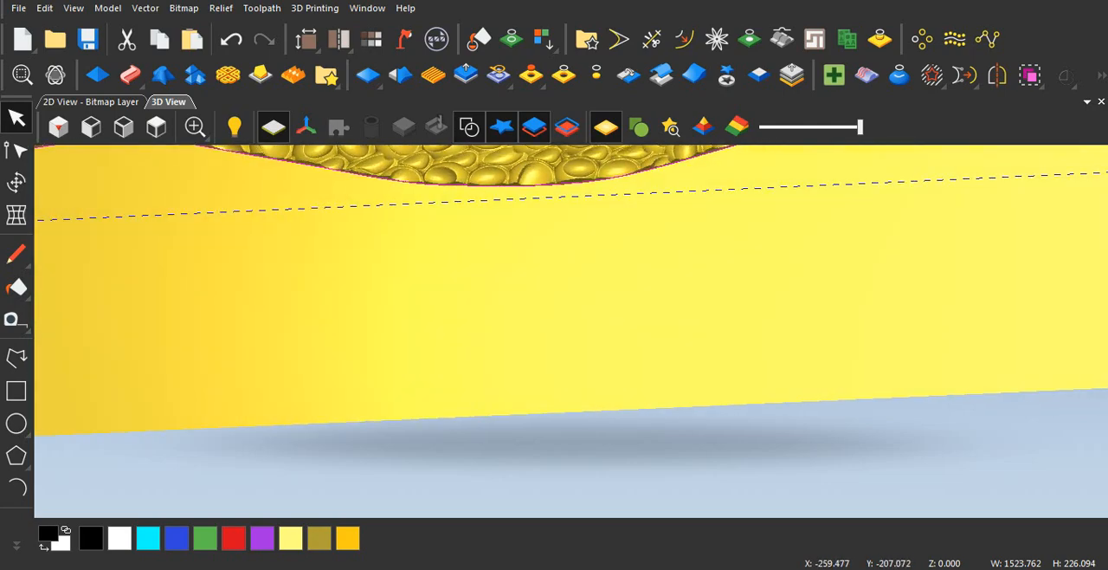
pyautogui.press('F2')
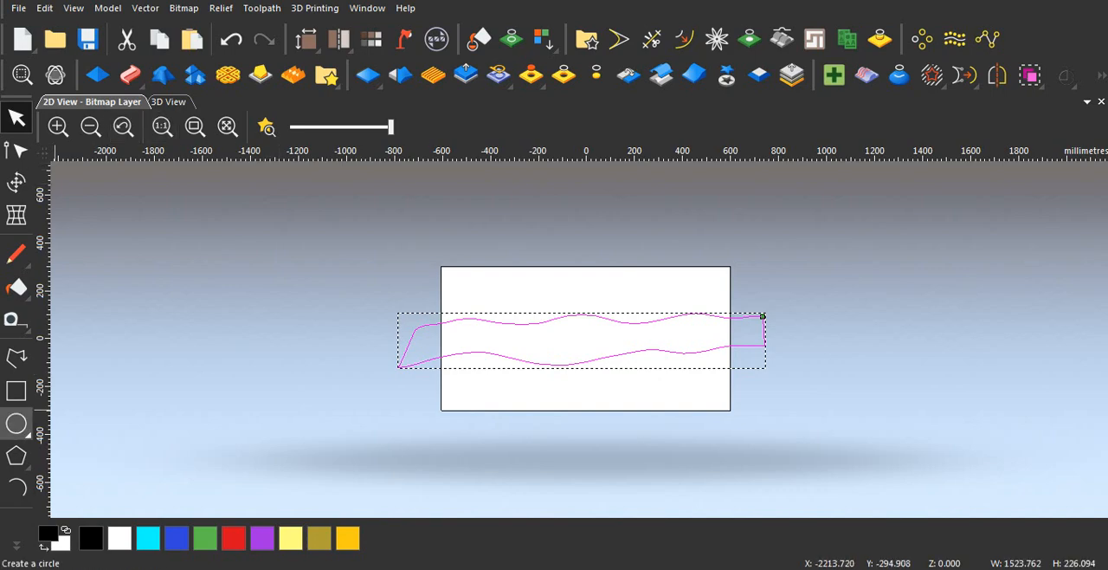
# Step: Create a 1200 x 600 mm rectangle centred at X 0, Y 0 around the model area
pyautogui.click(15, 391)
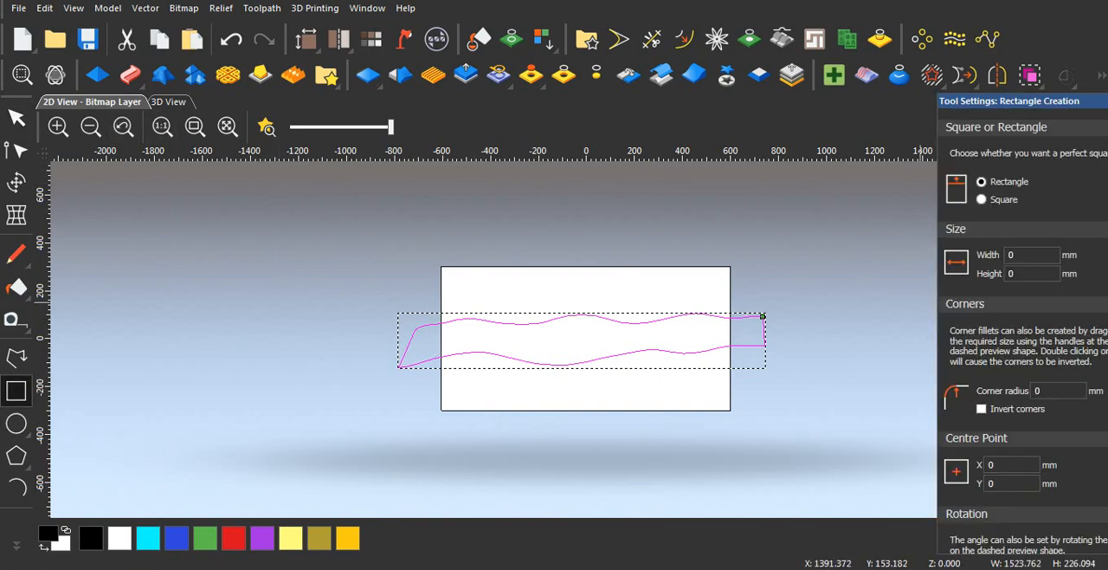
pyautogui.moveTo(1014, 101); pyautogui.dragTo(767, 71)
pyautogui.moveTo(773, 225); pyautogui.dragTo(671, 211)
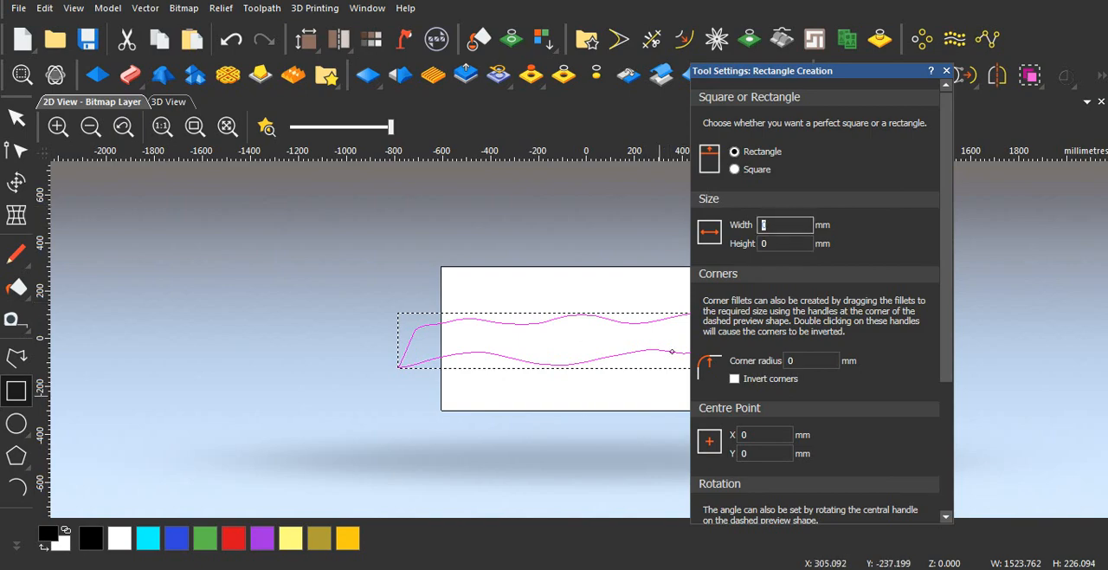
pyautogui.write('12')
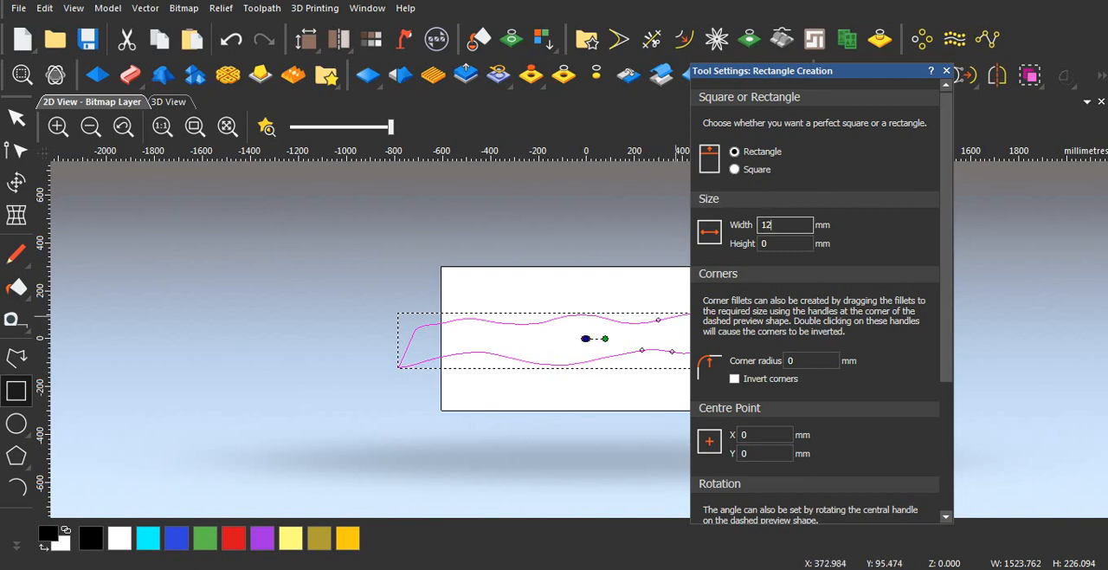
pyautogui.write('00')
pyautogui.press('Tab')
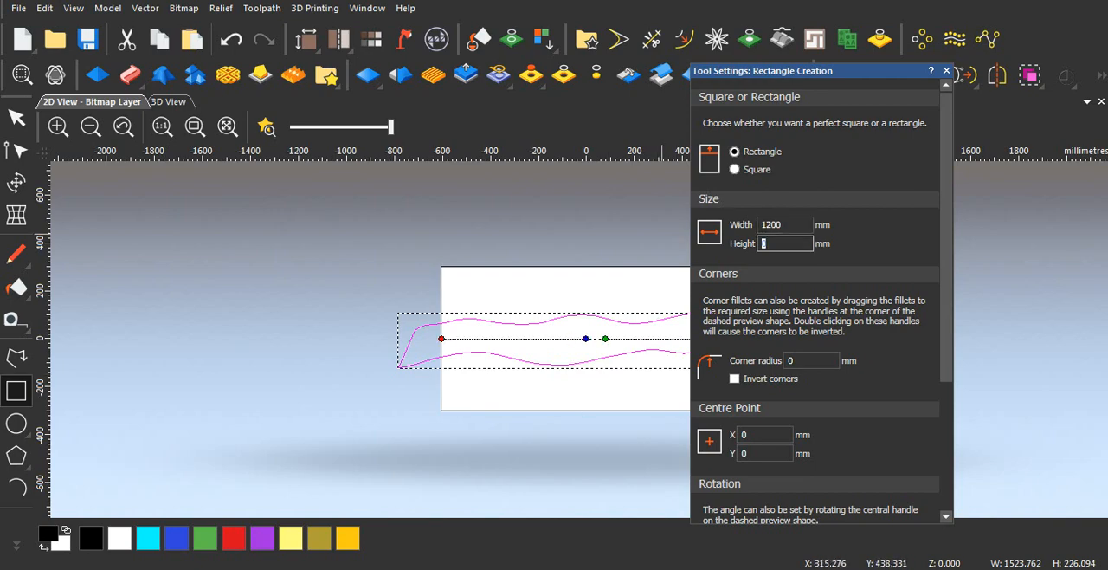
pyautogui.write('600')
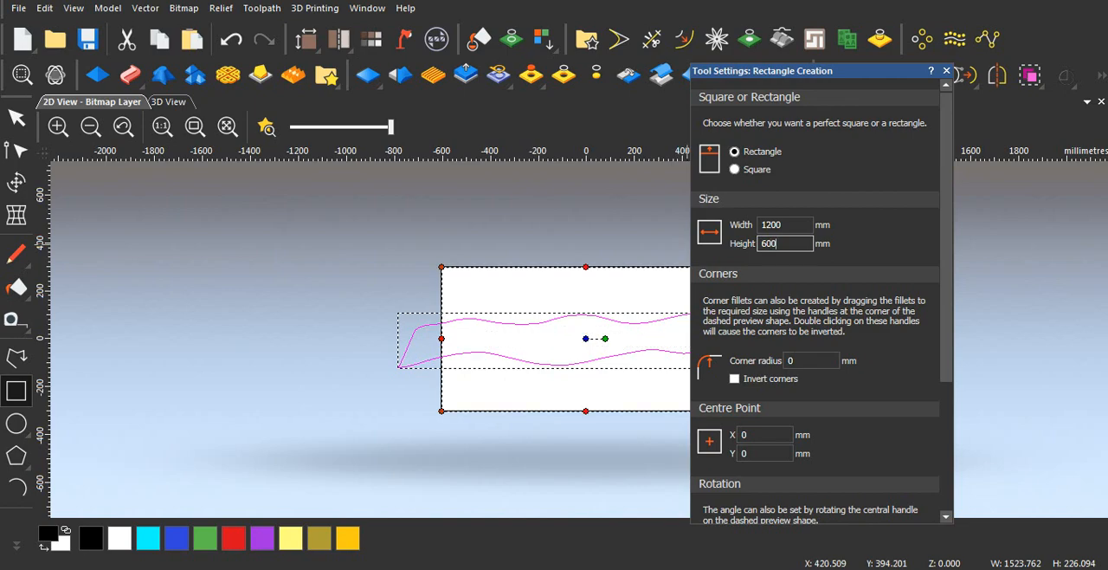
pyautogui.scroll(-3, 818, 299)
pyautogui.press('Return')
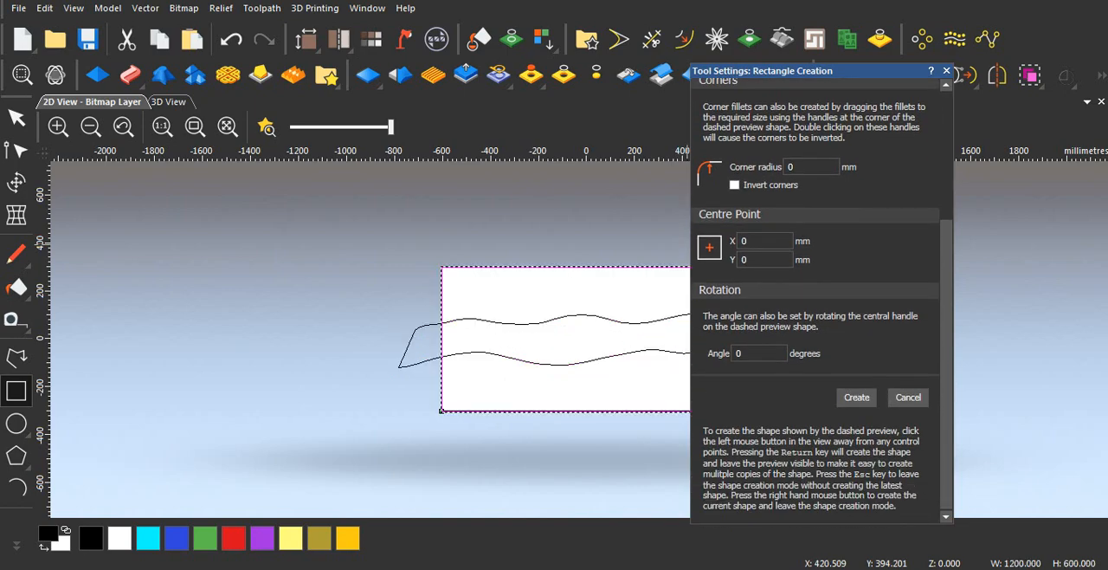
pyautogui.click(946, 70)
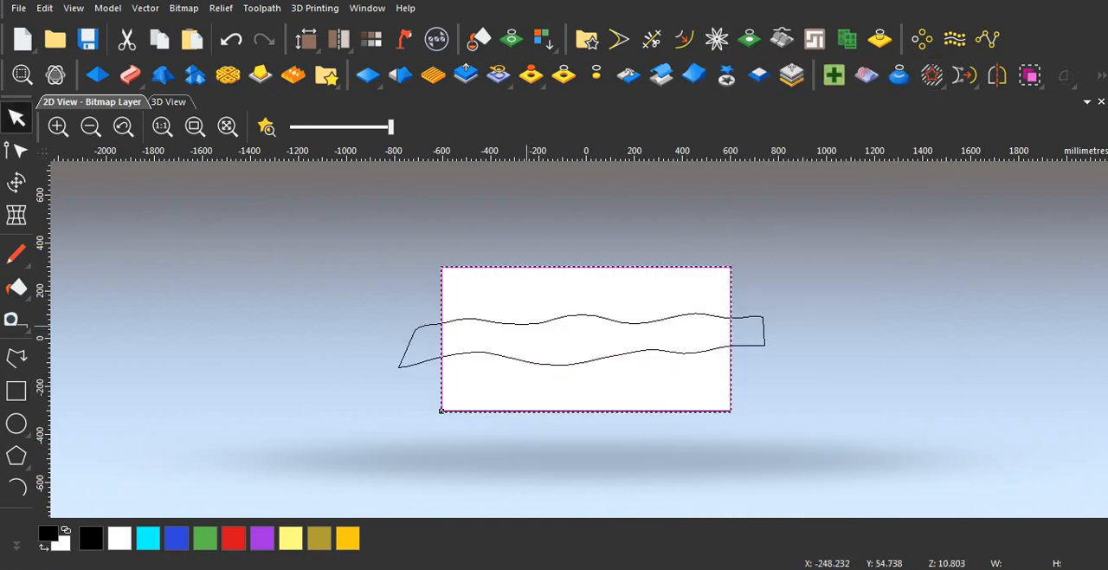
# Step: Examine where the closed wavy outline crosses the short sides of the rectangle
pyautogui.scroll(4, 524, 323)
pyautogui.scroll(-3, 524, 322)
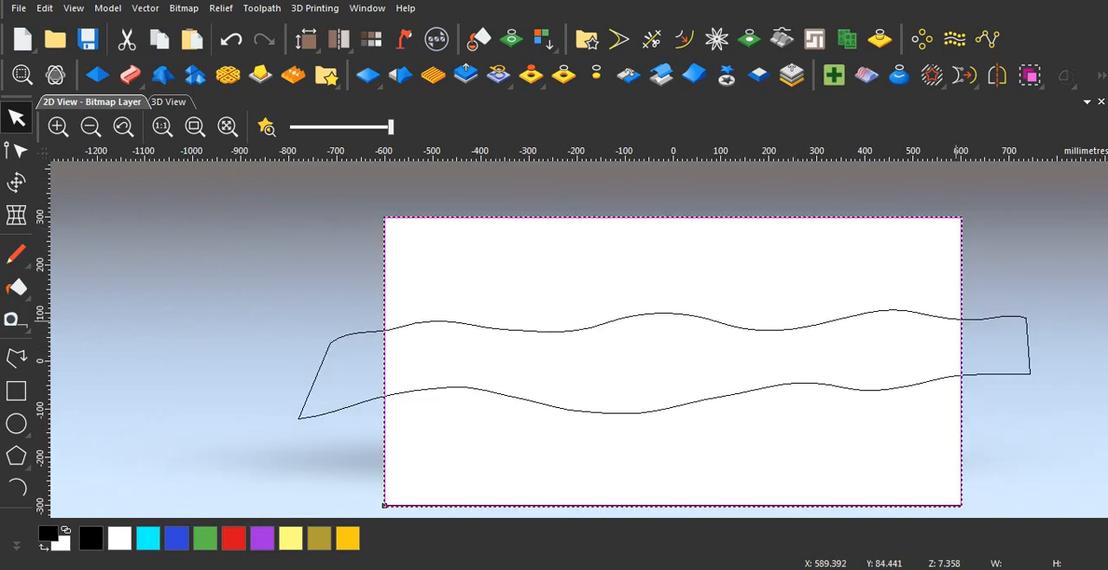
pyautogui.scroll(1, 379, 365)
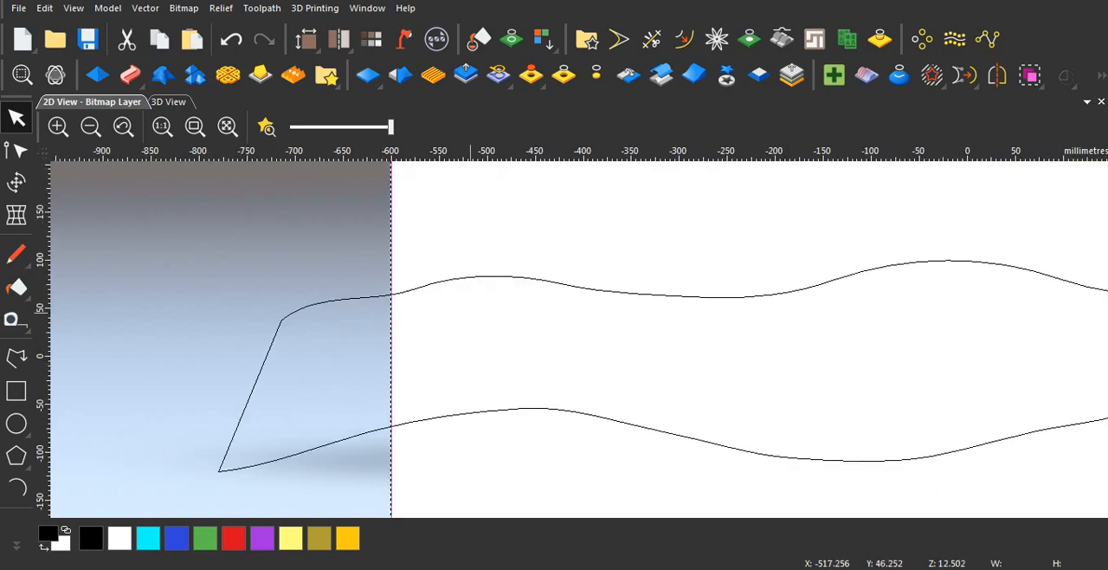
pyautogui.scroll(-1, 472, 311)
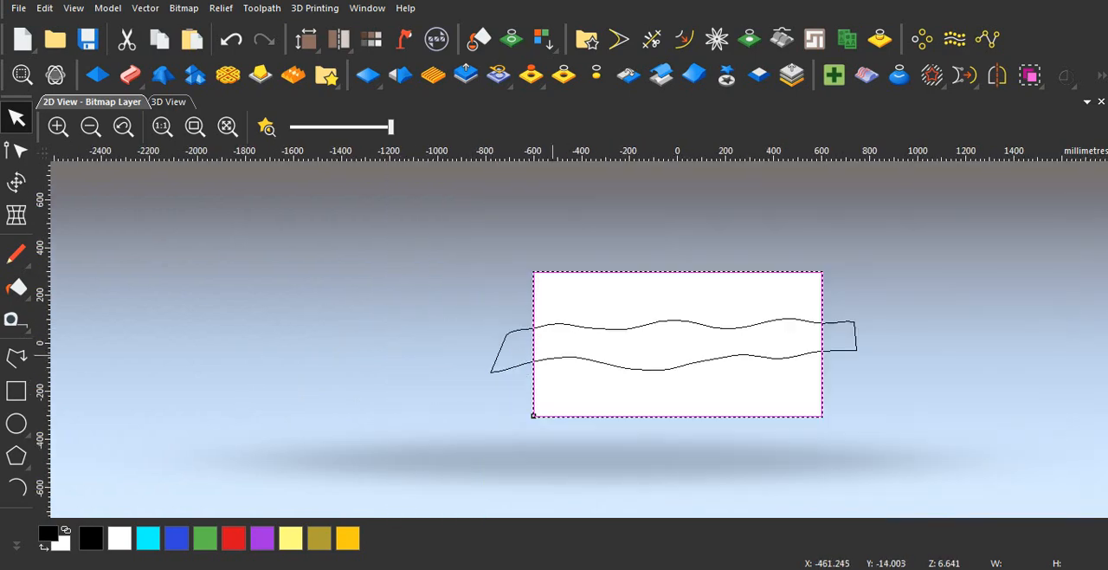
pyautogui.scroll(-1, 578, 339)
pyautogui.scroll(2, 601, 359)
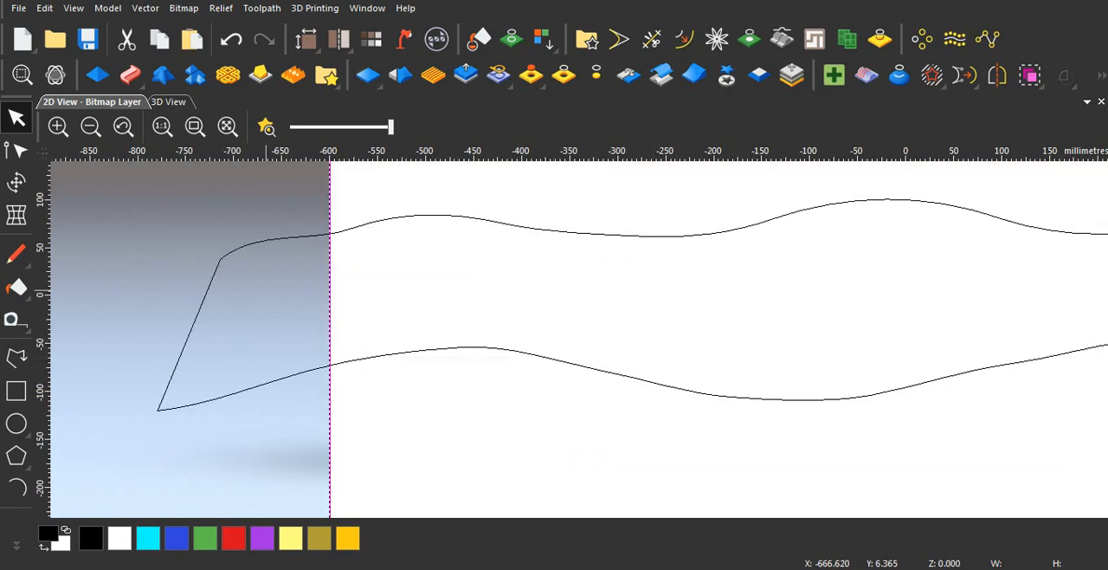
pyautogui.scroll(1, 404, 236)
pyautogui.scroll(-1, 424, 232)
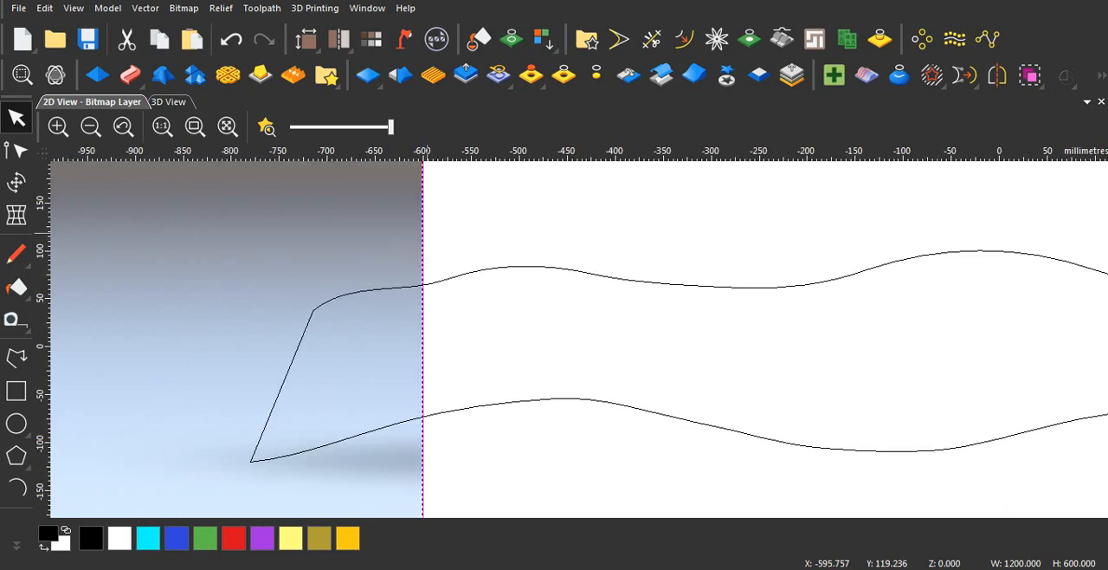
pyautogui.scroll(-1, 510, 265)
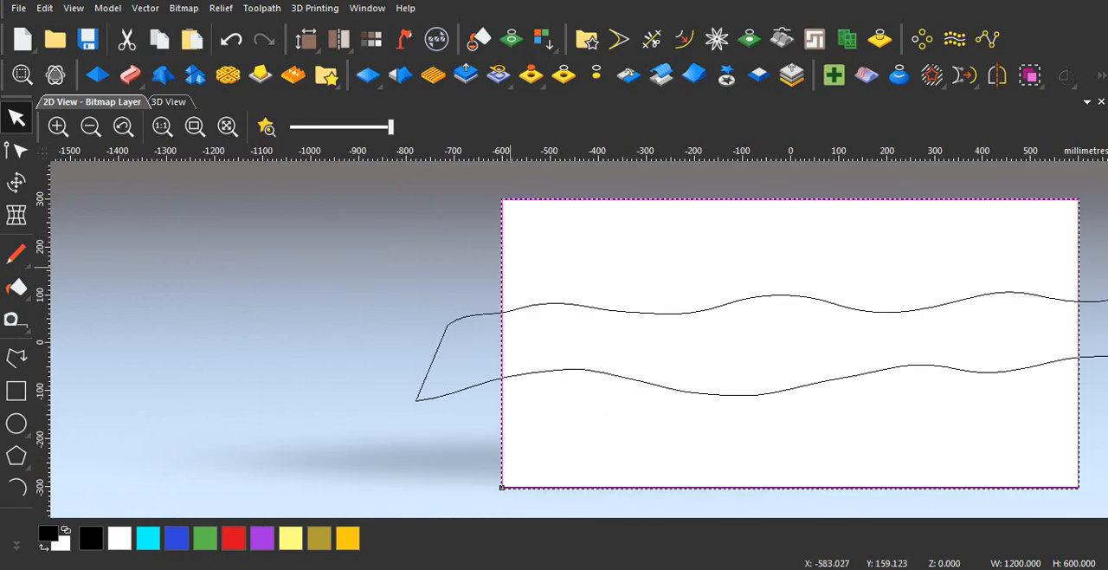
# Step: Trim away the wavy outline's overhanging ends and the rectangle's side segments between the two wavy lines, without auto join
pyautogui.click(434, 297)
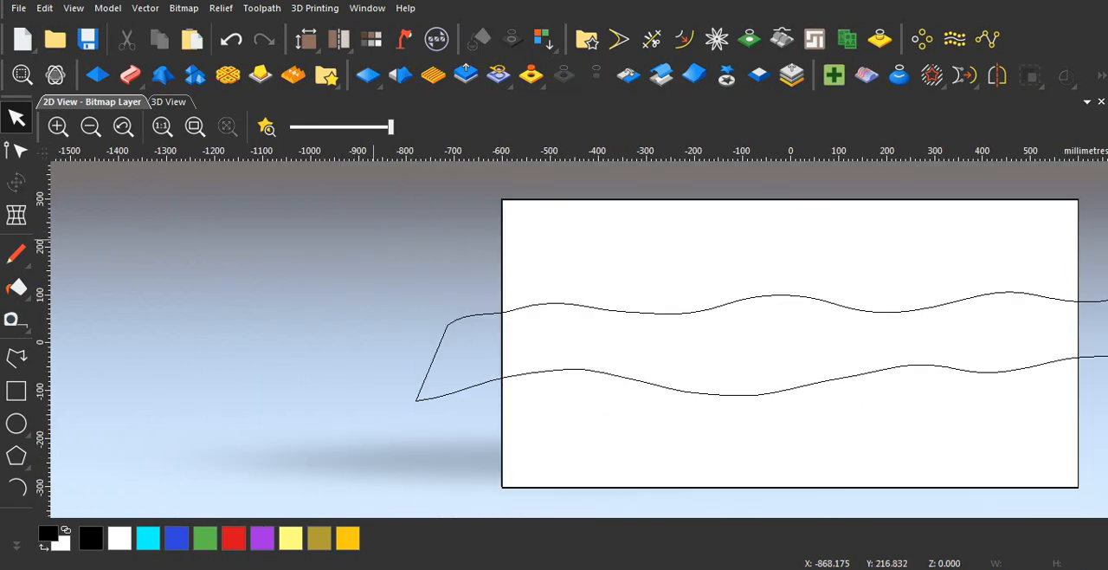
pyautogui.click(502, 273)
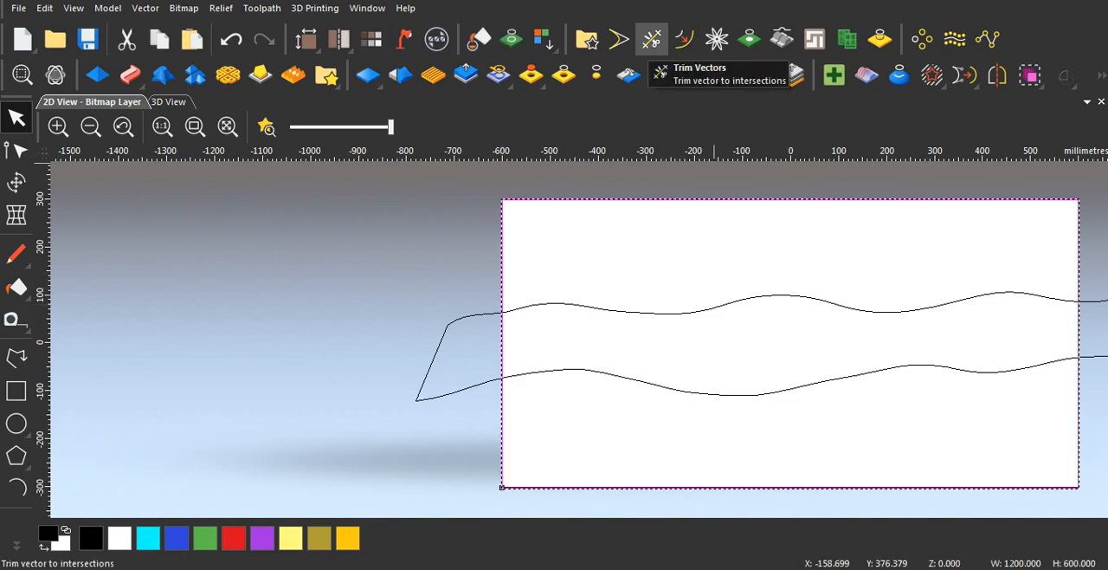
pyautogui.click(651, 39)
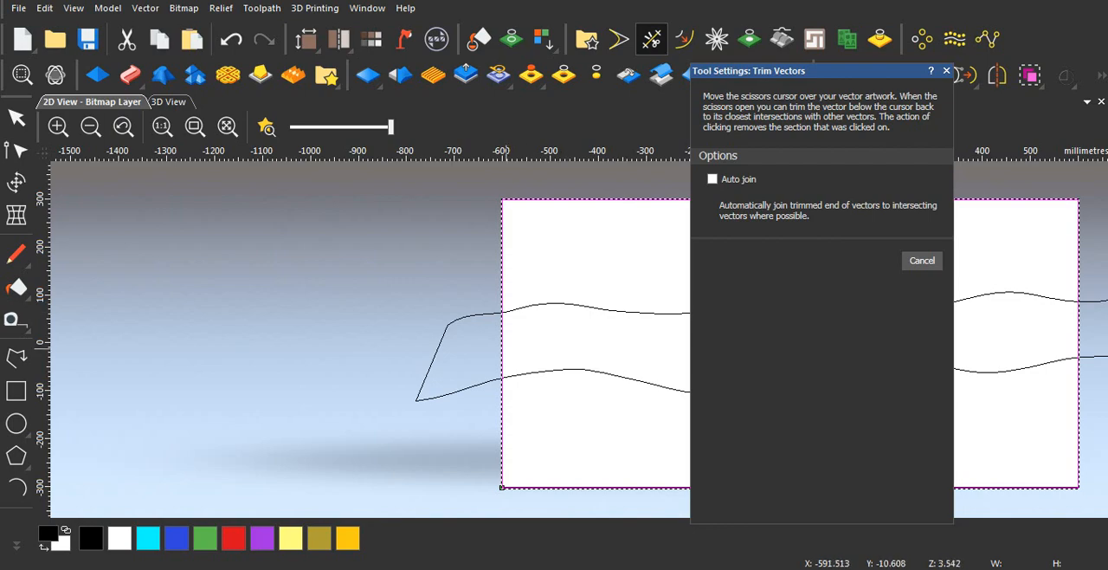
pyautogui.click(501, 345)
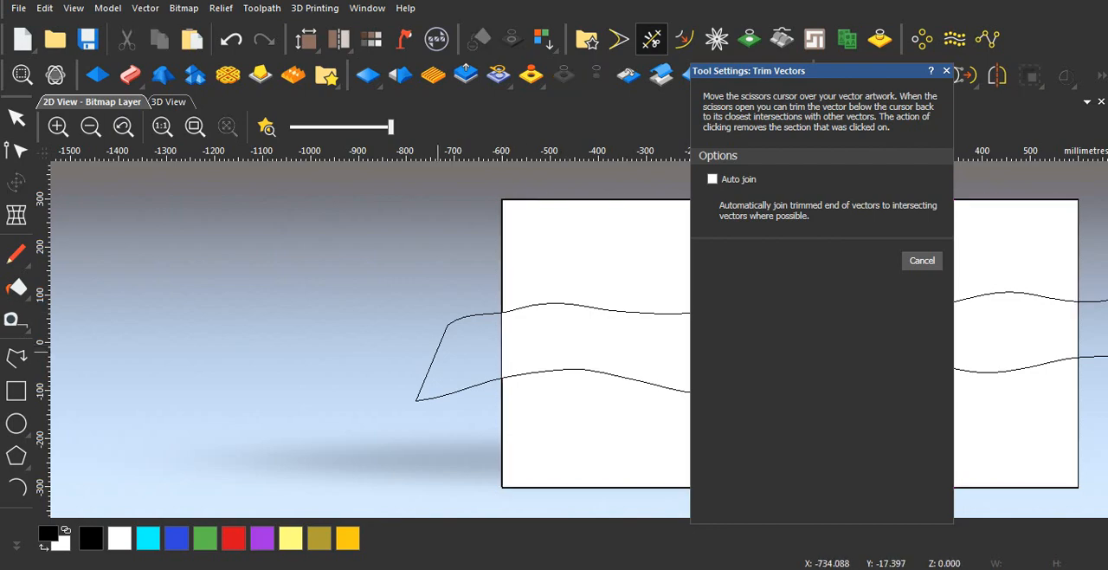
pyautogui.click(438, 350)
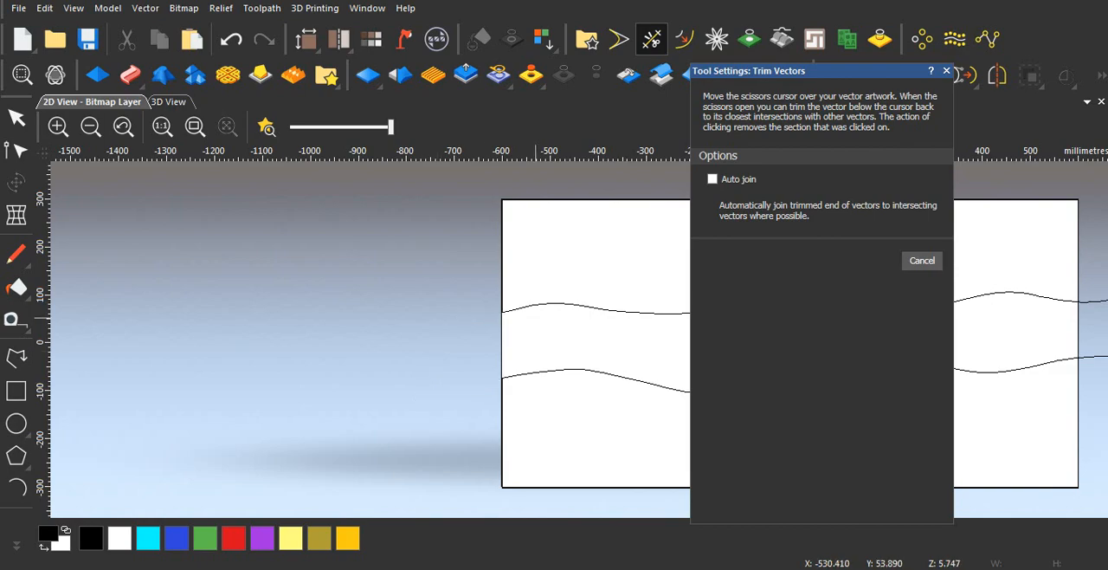
pyautogui.scroll(-3, 681, 353)
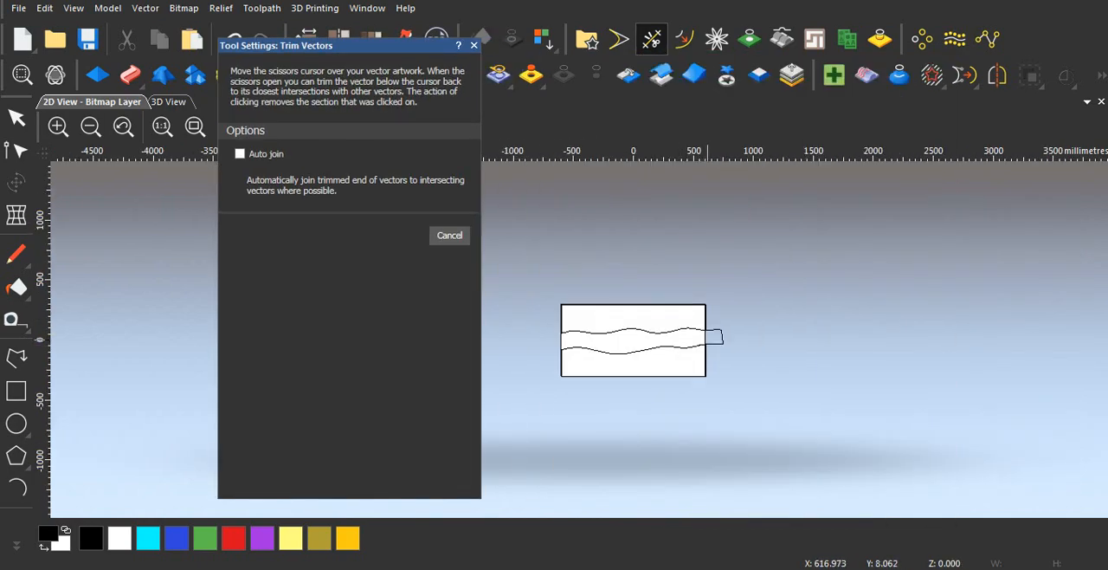
pyautogui.scroll(5, 708, 338)
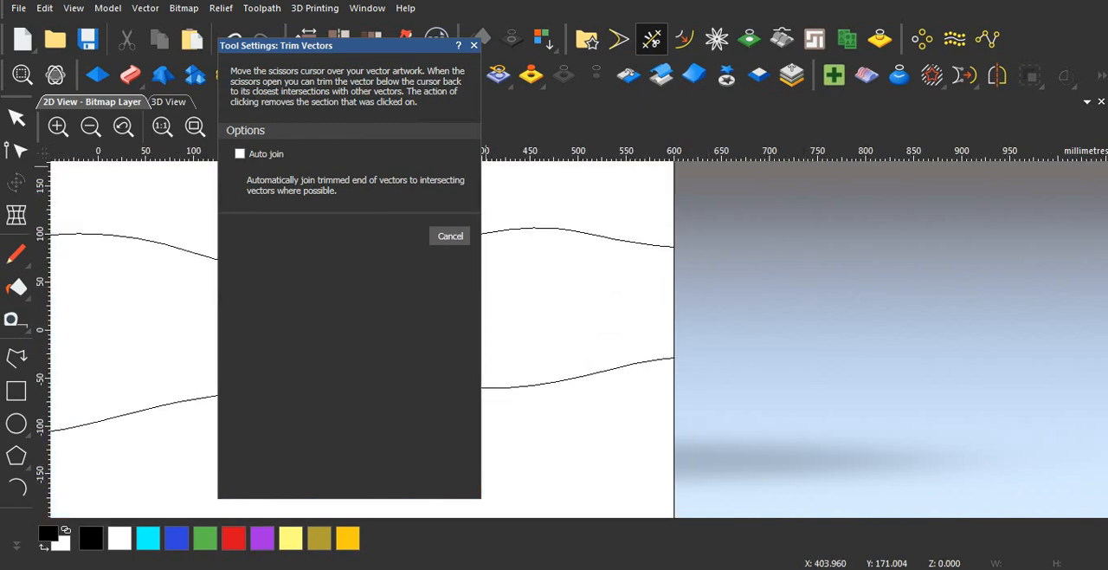
pyautogui.click(449, 235)
# Step: Join the upper wavy line and the upper part of the rectangle into one closed vector with a 0.025 mm tolerance
pyautogui.scroll(-5, 581, 321)
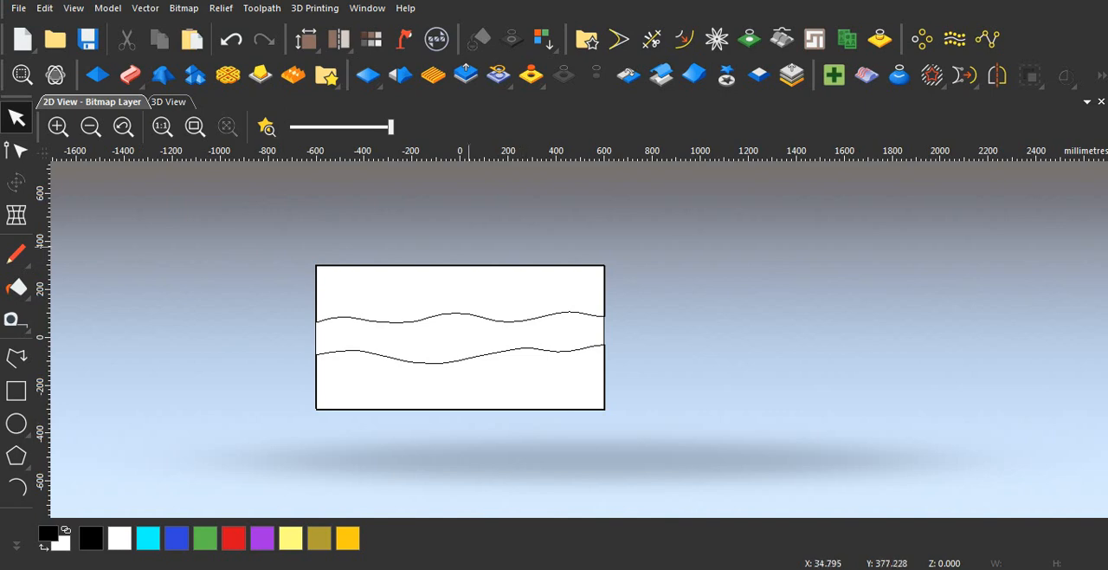
pyautogui.moveTo(468, 244); pyautogui.dragTo(634, 321)
pyautogui.click(604, 315)
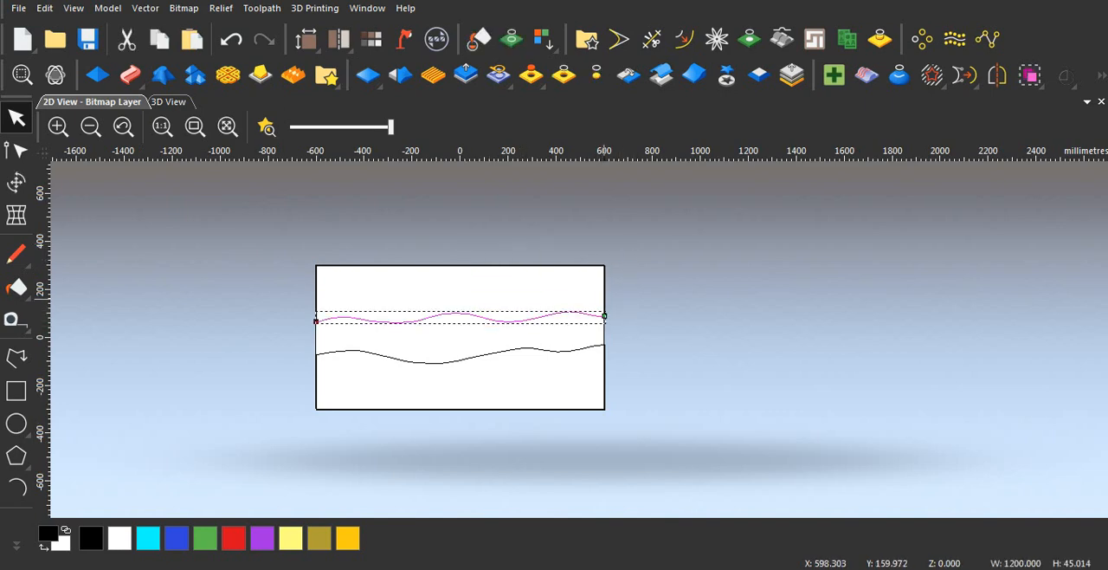
pyautogui.keyDown('shift'); pyautogui.click(606, 299); pyautogui.keyUp('shift')
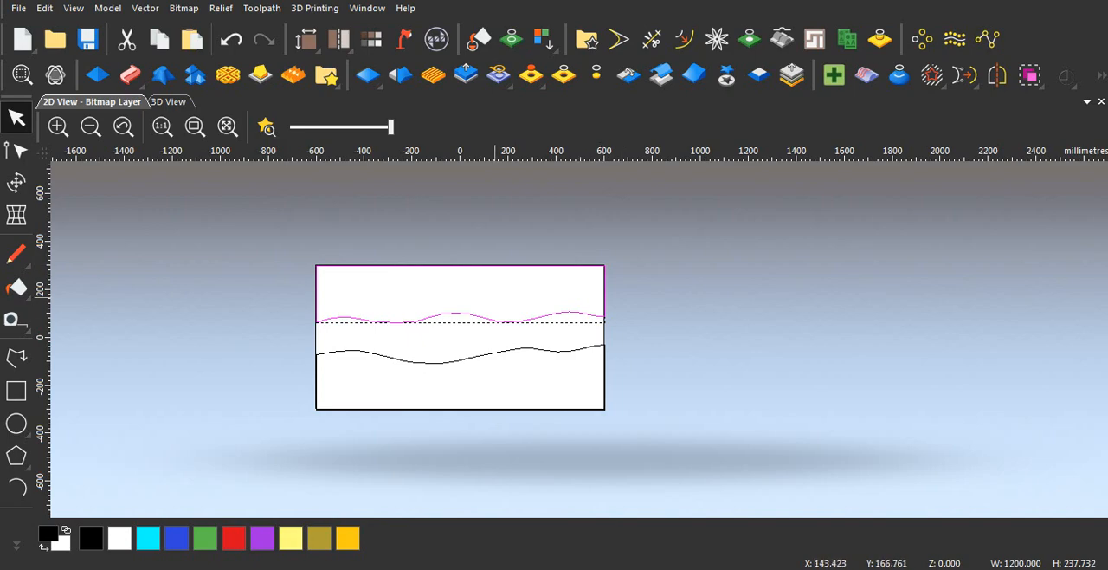
pyautogui.press('j')
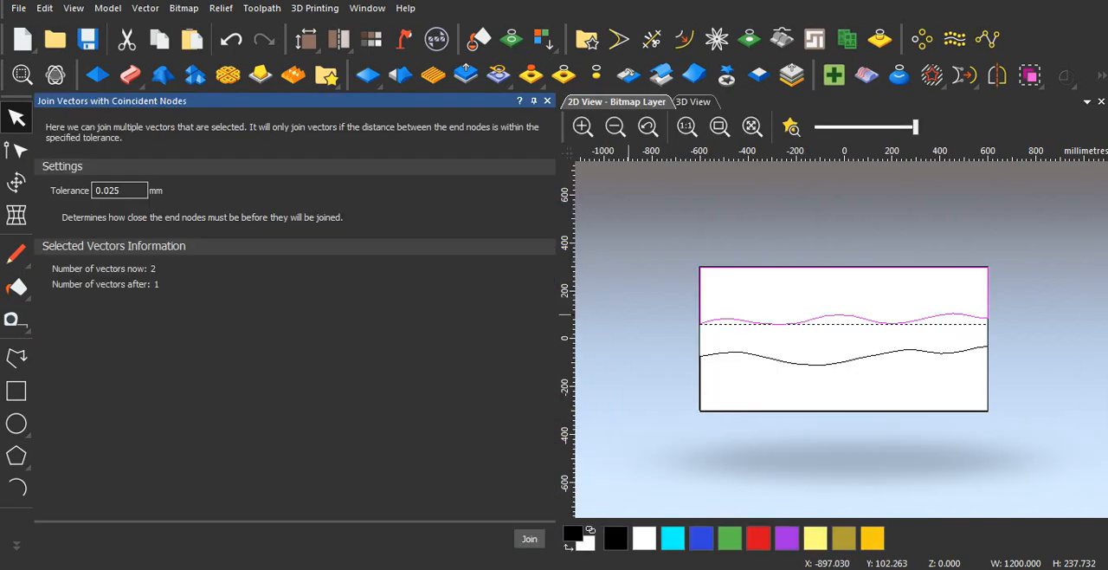
pyautogui.click(529, 538)
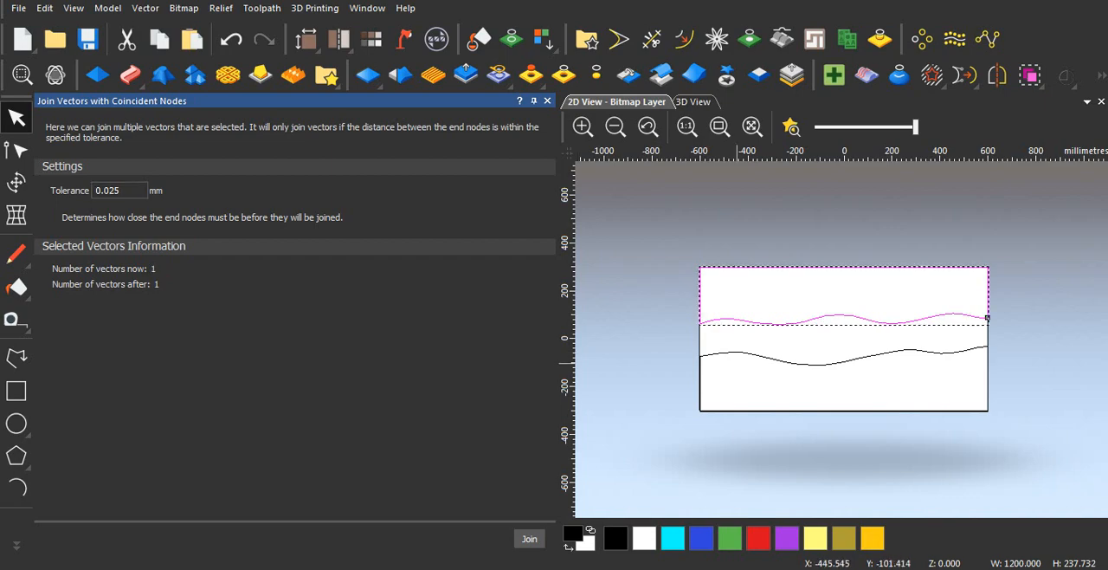
# Step: Join the lower wavy line and the lower part of the rectangle into one closed vector with a 0.025 mm tolerance
pyautogui.click(747, 355)
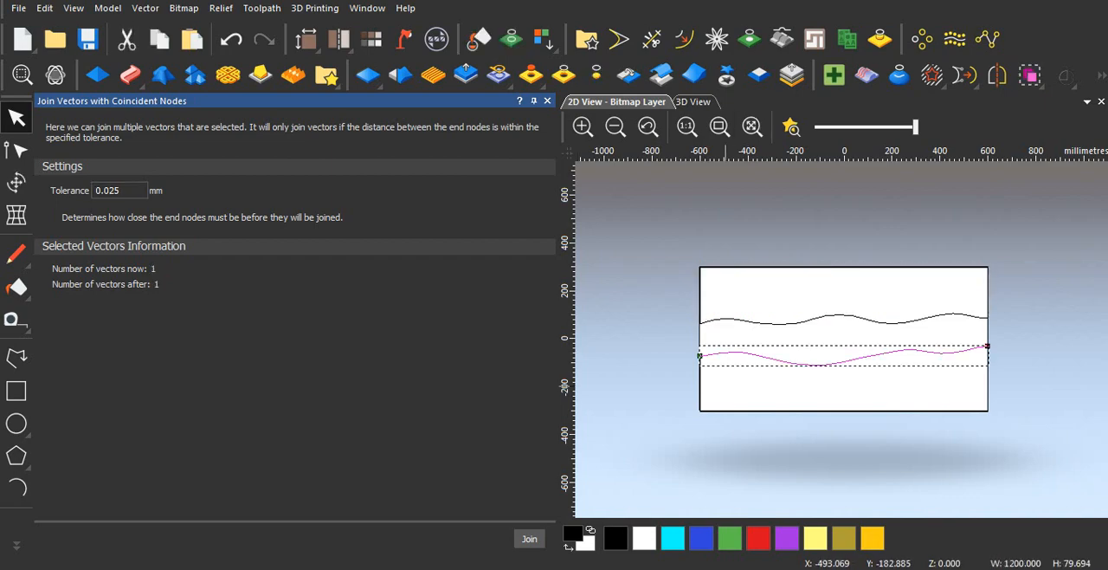
pyautogui.keyDown('shift'); pyautogui.click(703, 410); pyautogui.keyUp('shift')
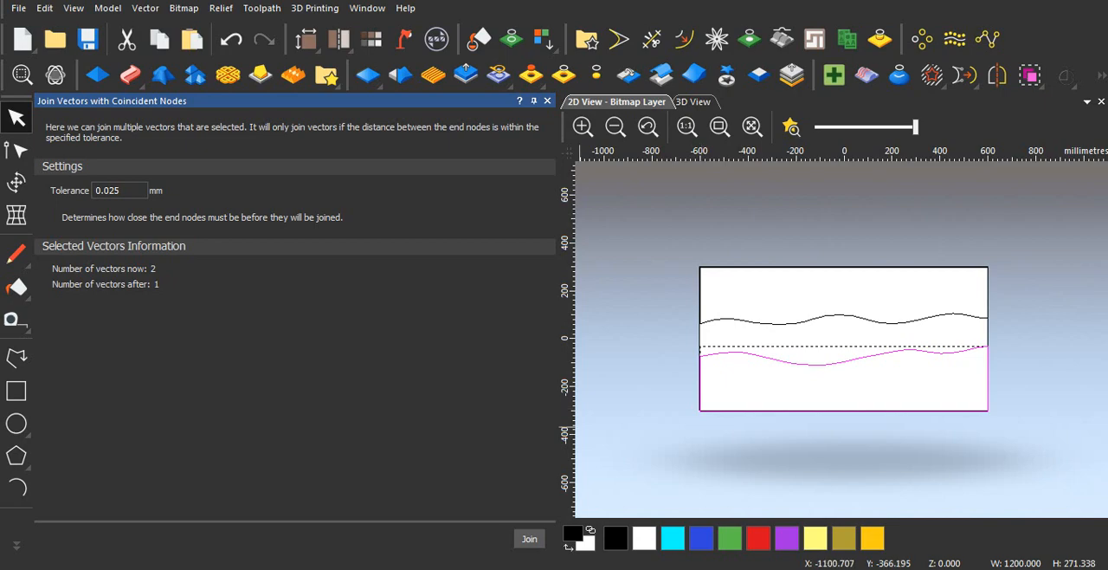
pyautogui.click(529, 539)
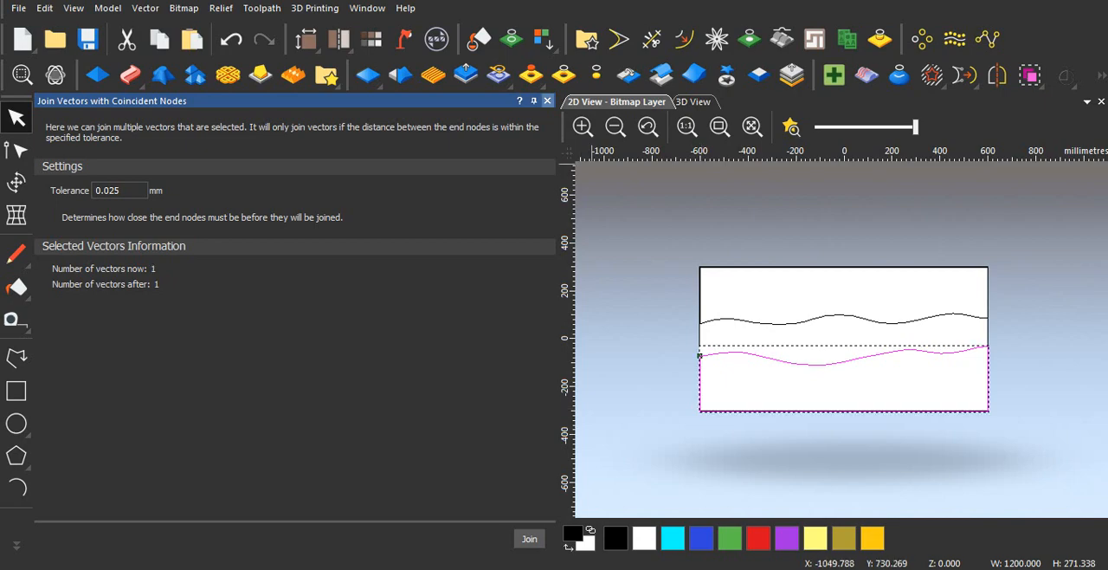
pyautogui.click(547, 101)
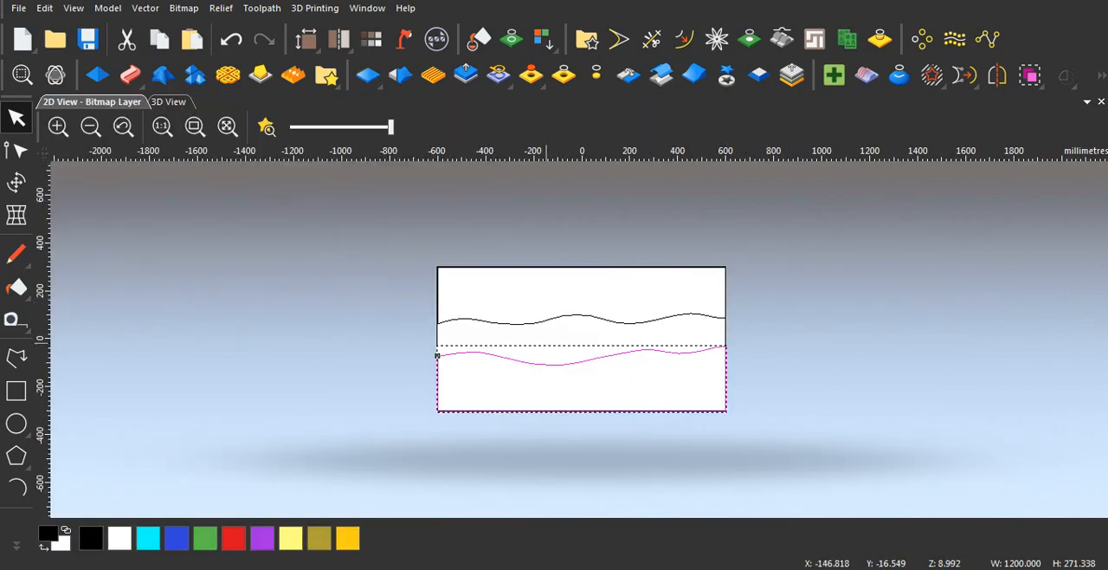
pyautogui.scroll(2, 537, 340)
pyautogui.scroll(-2, 582, 342)
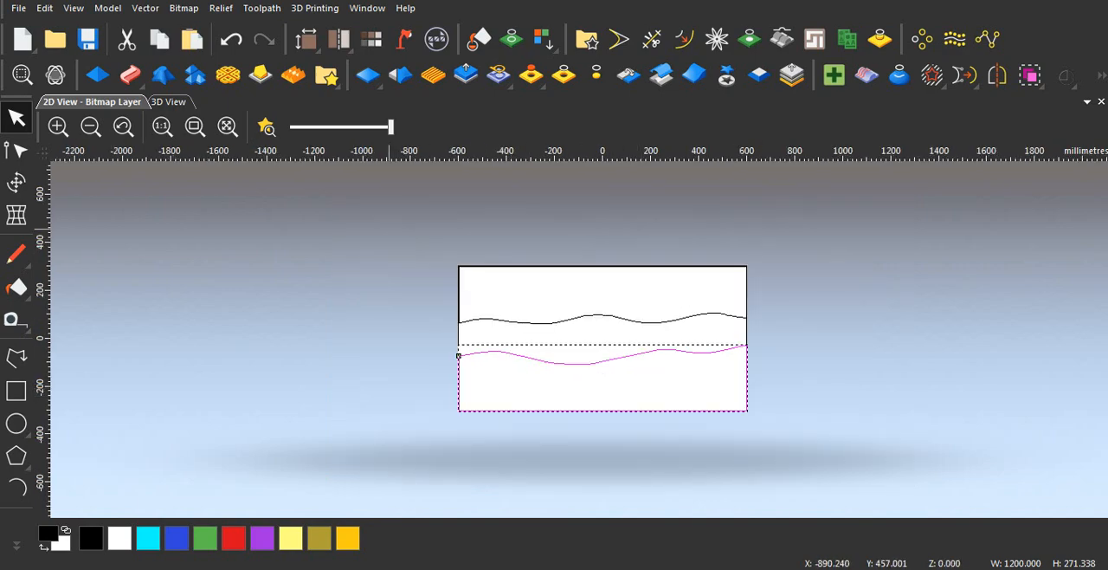
pyautogui.moveTo(390, 230)
pyautogui.mouseDown()
pyautogui.moveTo(782, 445)
pyautogui.moveTo(795, 426)
pyautogui.mouseUp()
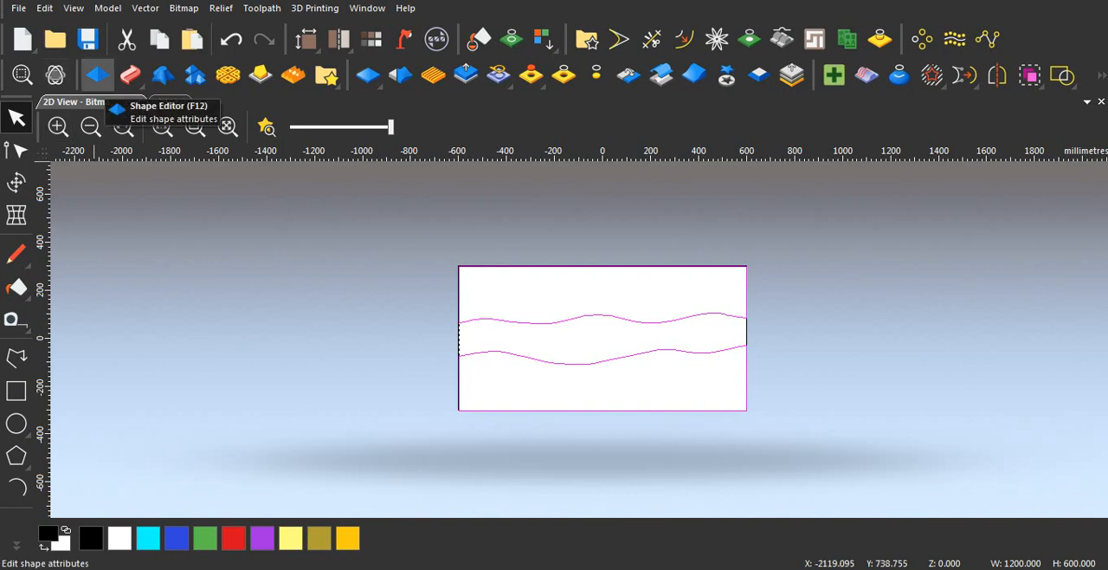
pyautogui.click(97, 76)
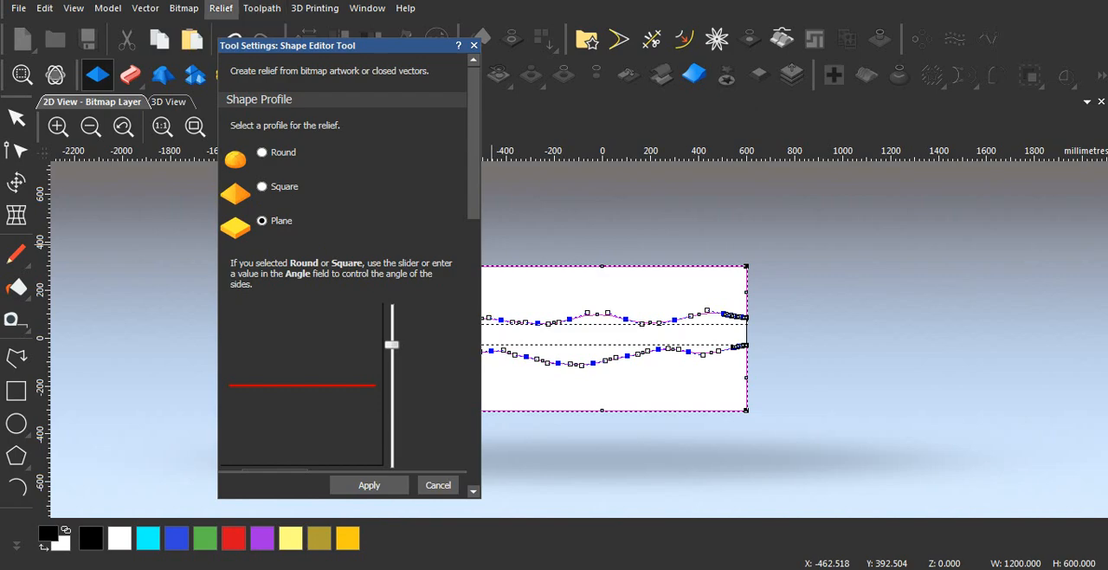
pyautogui.click(169, 102)
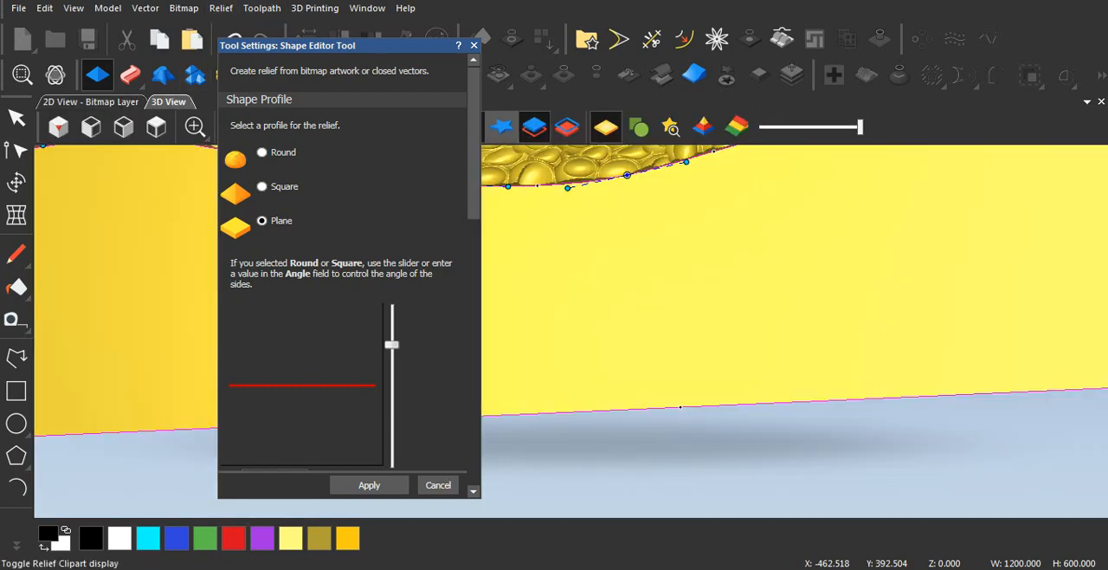
pyautogui.moveTo(389, 45); pyautogui.dragTo(863, 237)
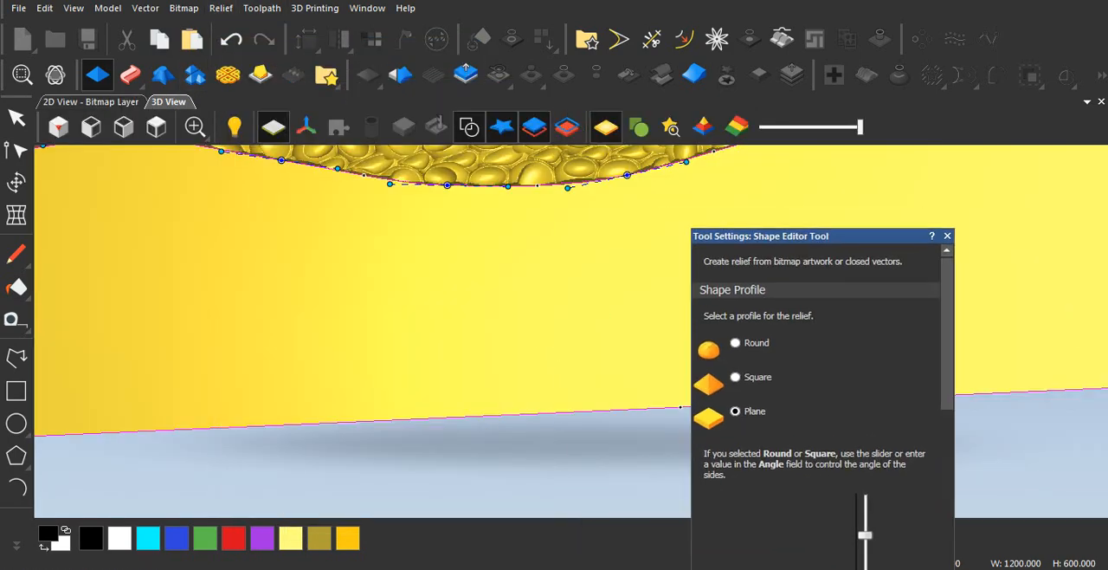
pyautogui.click(156, 127)
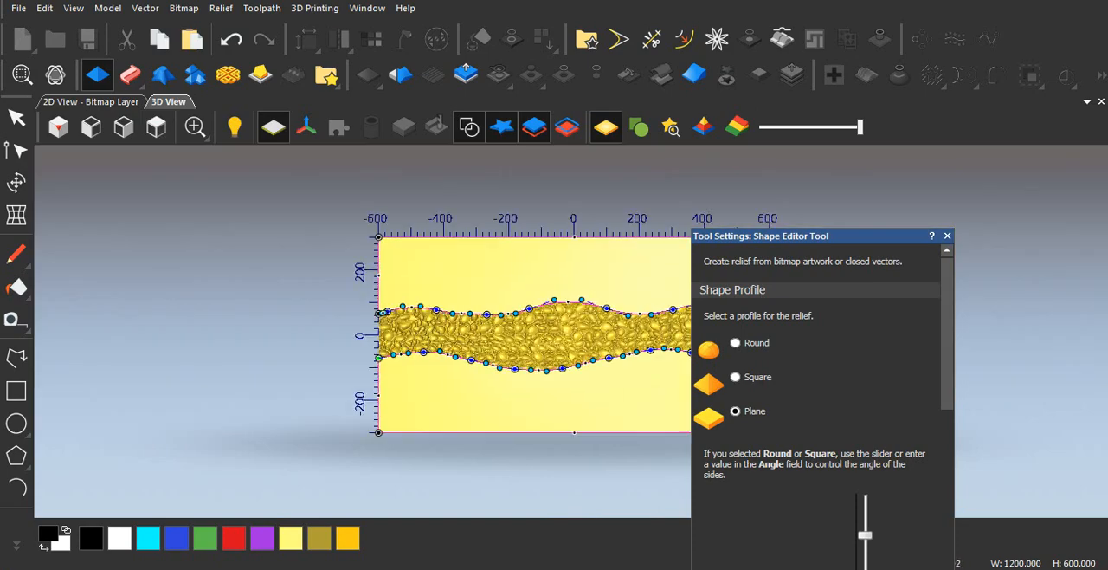
pyautogui.scroll(2, 399, 355)
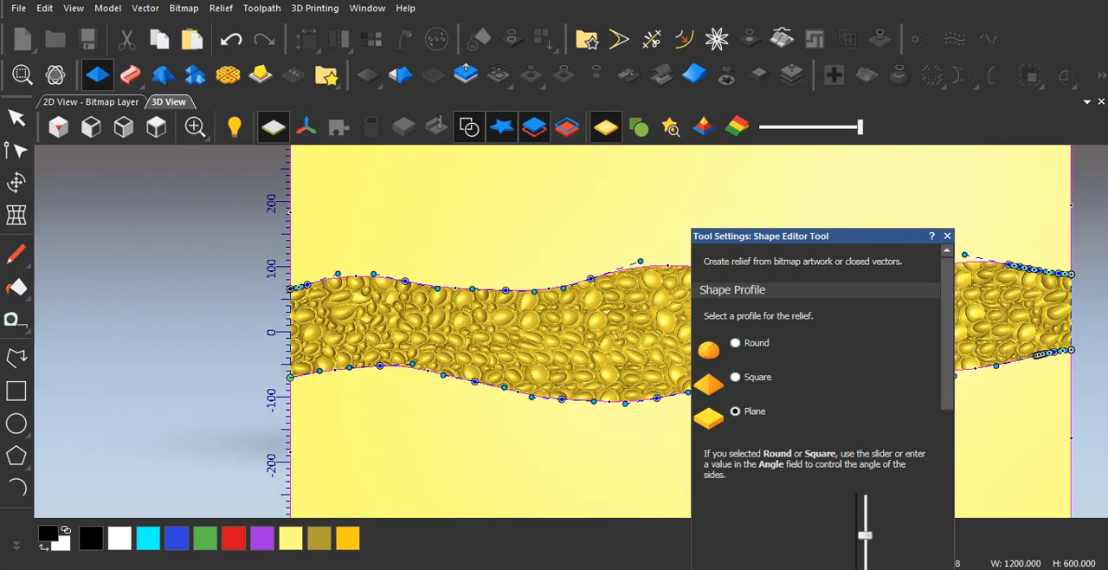
pyautogui.moveTo(622, 476); pyautogui.dragTo(601, 373)
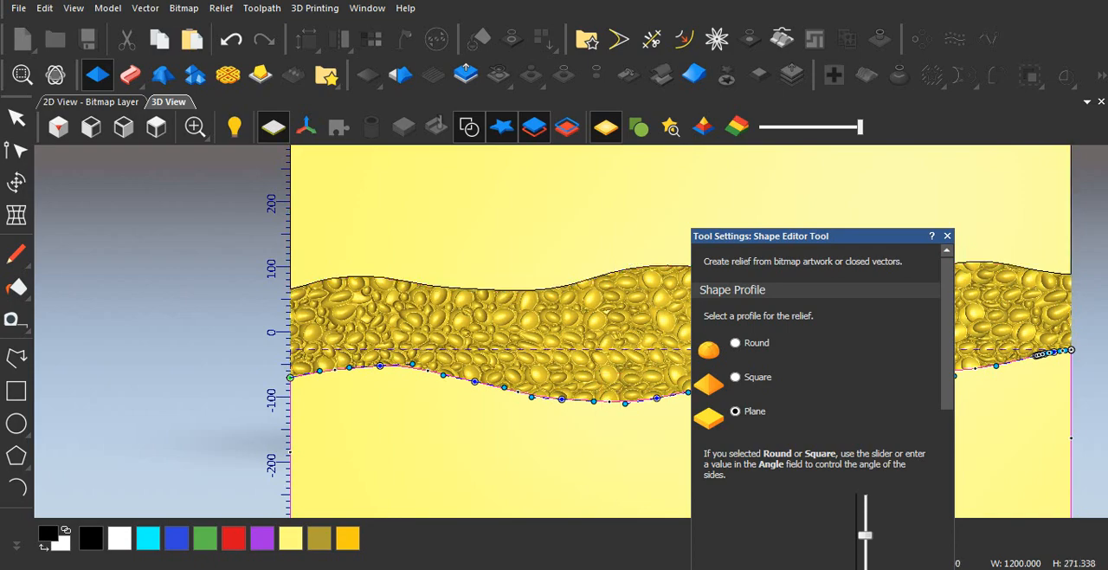
pyautogui.moveTo(601, 373); pyautogui.dragTo(615, 291, button='middle')
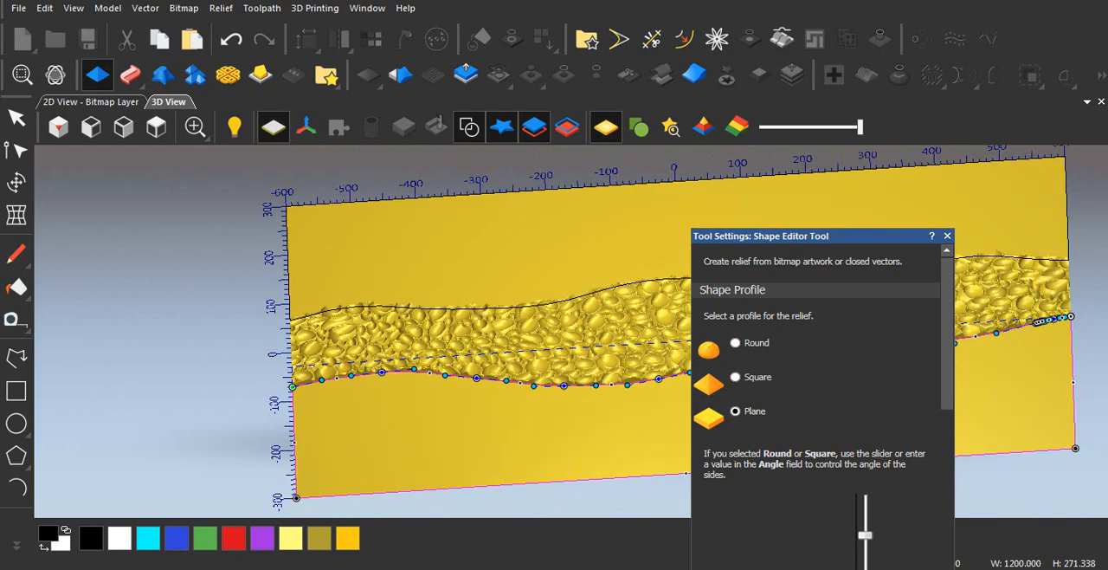
pyautogui.click(615, 286)
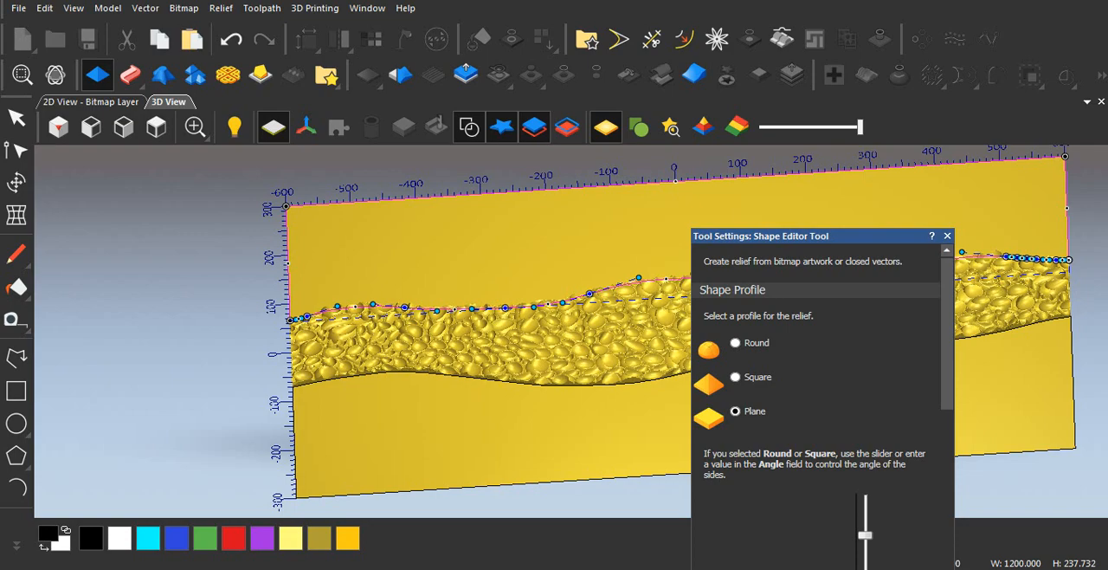
pyautogui.click(947, 236)
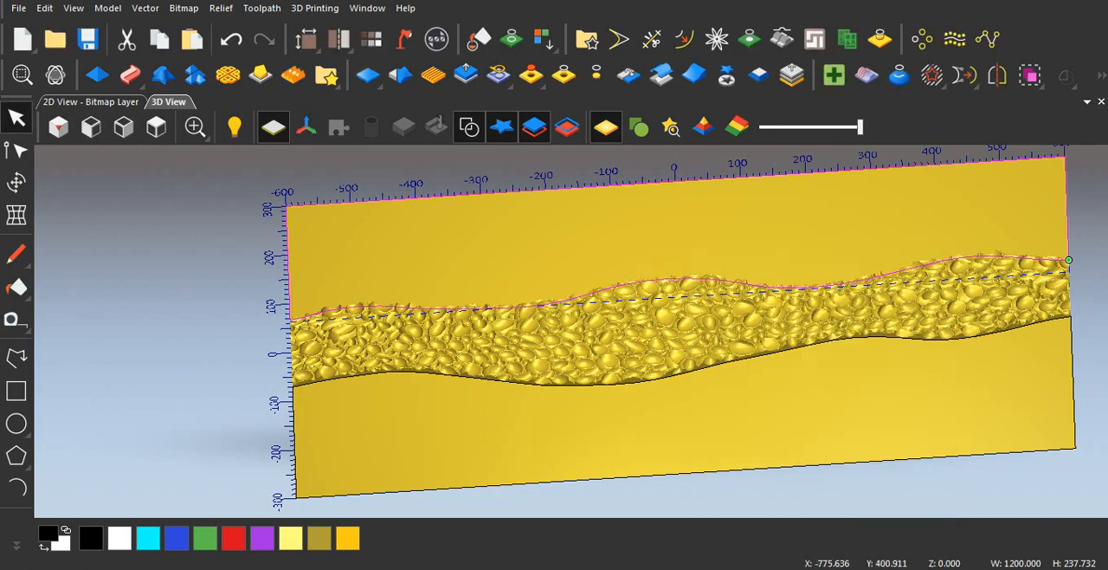
# Step: Scale the whole relief to a height of 15 mm with no vectors selected, no mask and no detail enhancement
pyautogui.click(95, 103)
pyautogui.click(805, 366)
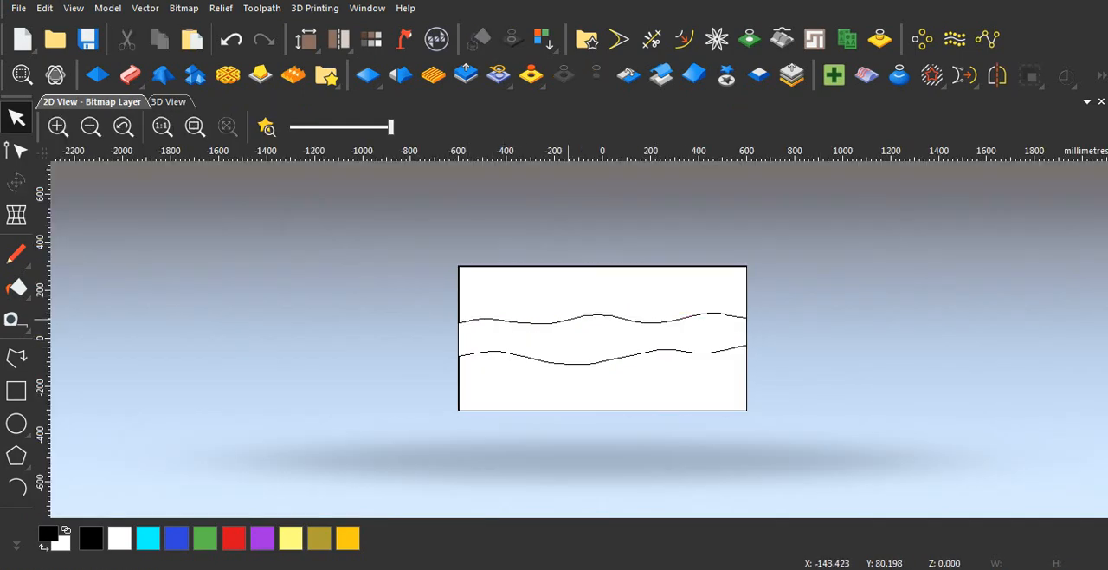
pyautogui.click(568, 320)
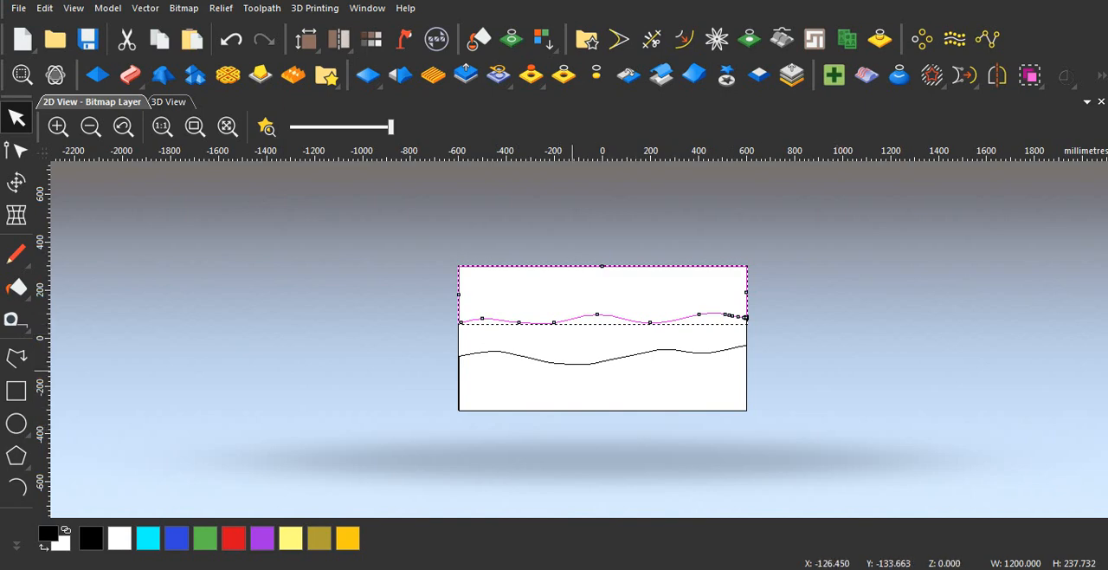
pyautogui.click(530, 233)
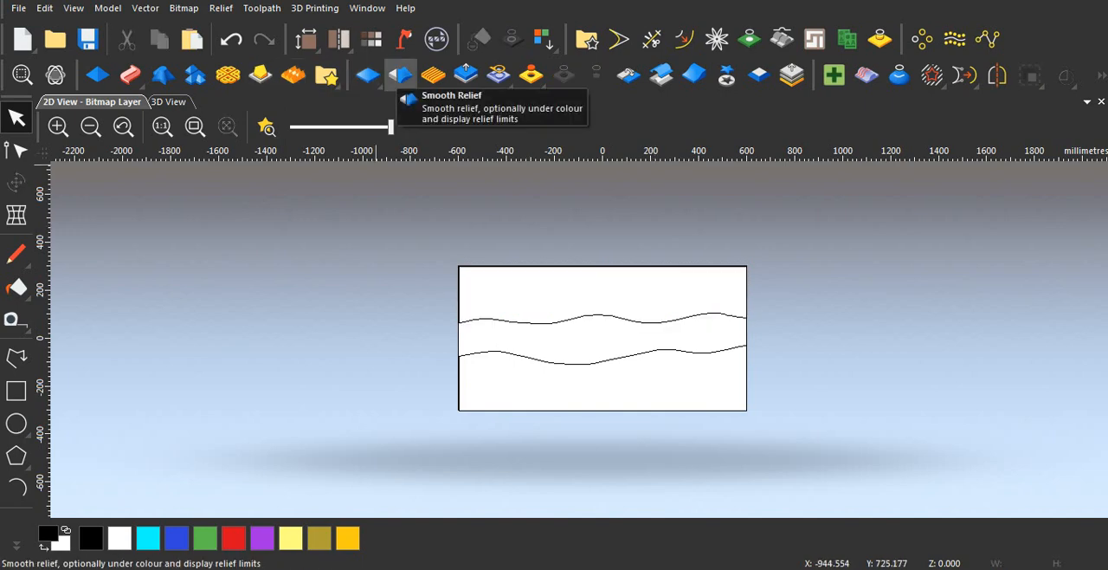
pyautogui.click(466, 75)
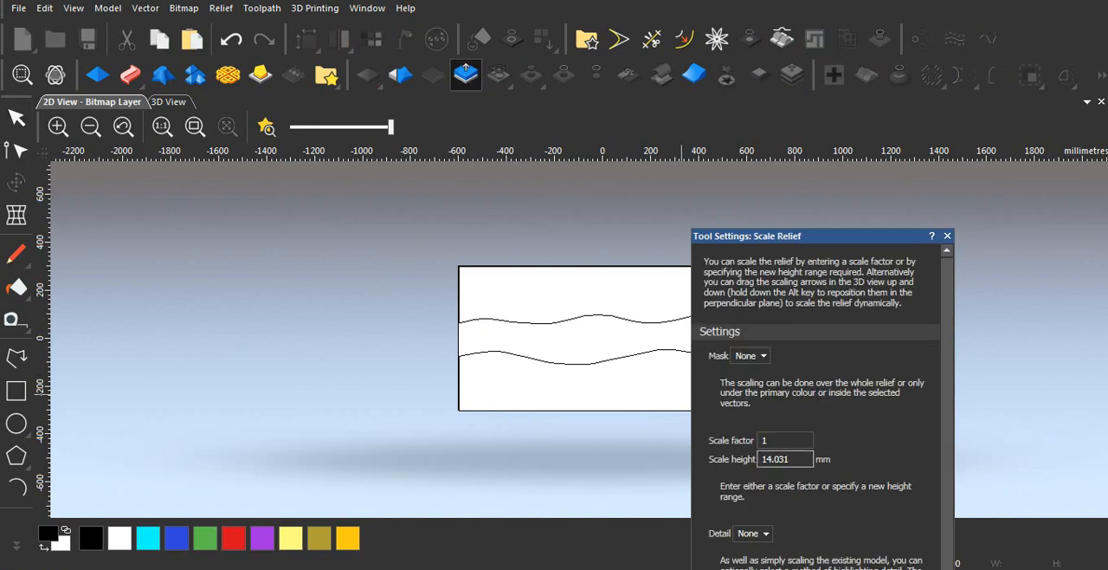
pyautogui.moveTo(791, 459); pyautogui.dragTo(553, 458)
pyautogui.write('15')
pyautogui.moveTo(875, 236); pyautogui.dragTo(852, 150)
pyautogui.scroll(-3, 792, 355)
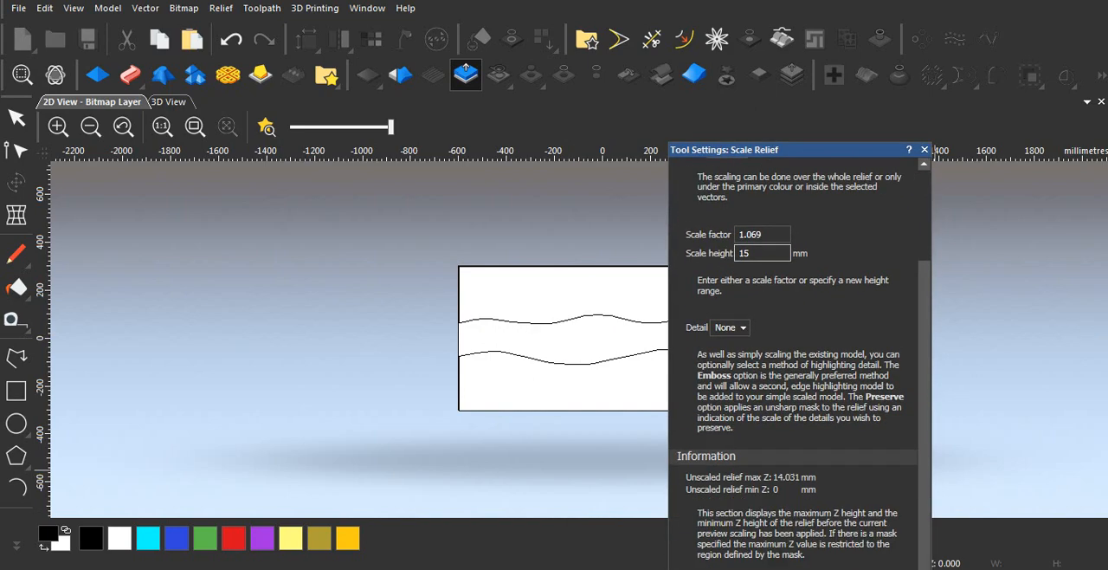
pyautogui.moveTo(827, 150); pyautogui.dragTo(860, 61)
pyautogui.click(853, 498)
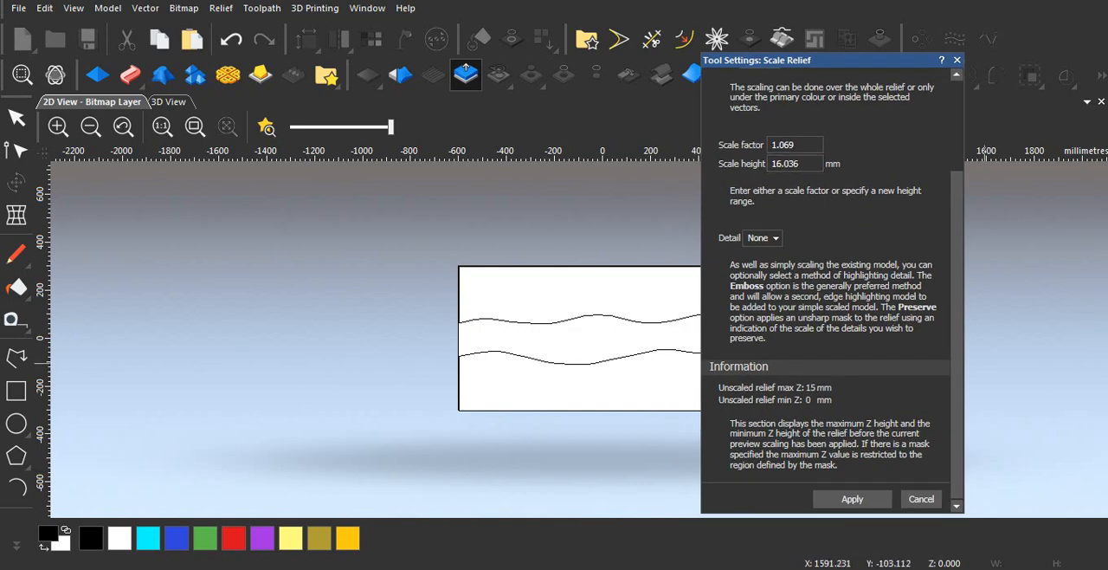
pyautogui.click(957, 59)
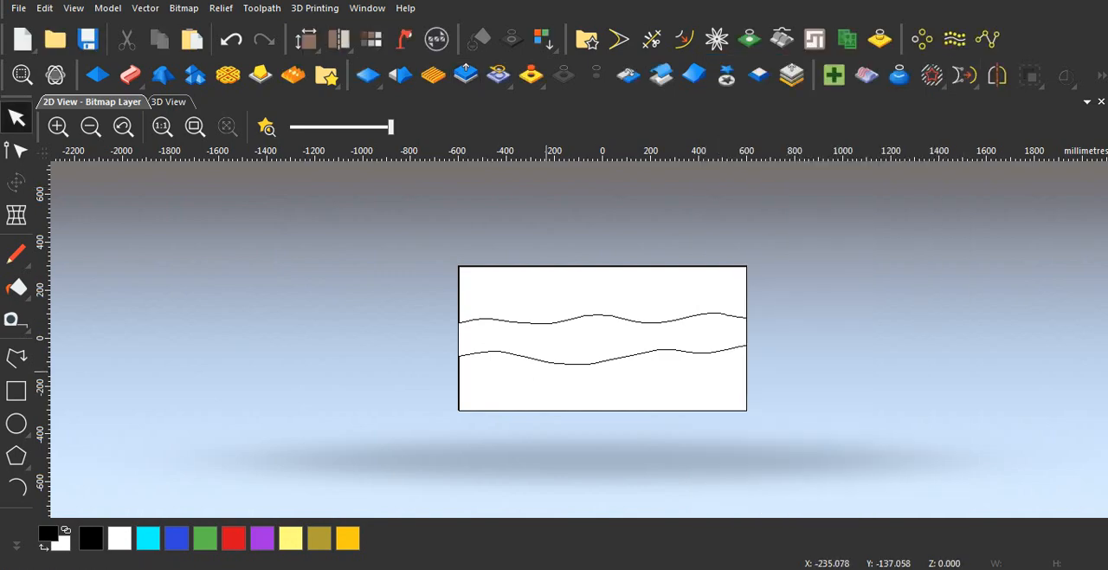
# Step: Select both closed wavy-edged vectors and set up a plane shape on them with a 15 mm start height
pyautogui.moveTo(401, 209)
pyautogui.mouseDown()
pyautogui.moveTo(650, 398)
pyautogui.moveTo(812, 452)
pyautogui.mouseUp()
pyautogui.click(97, 74)
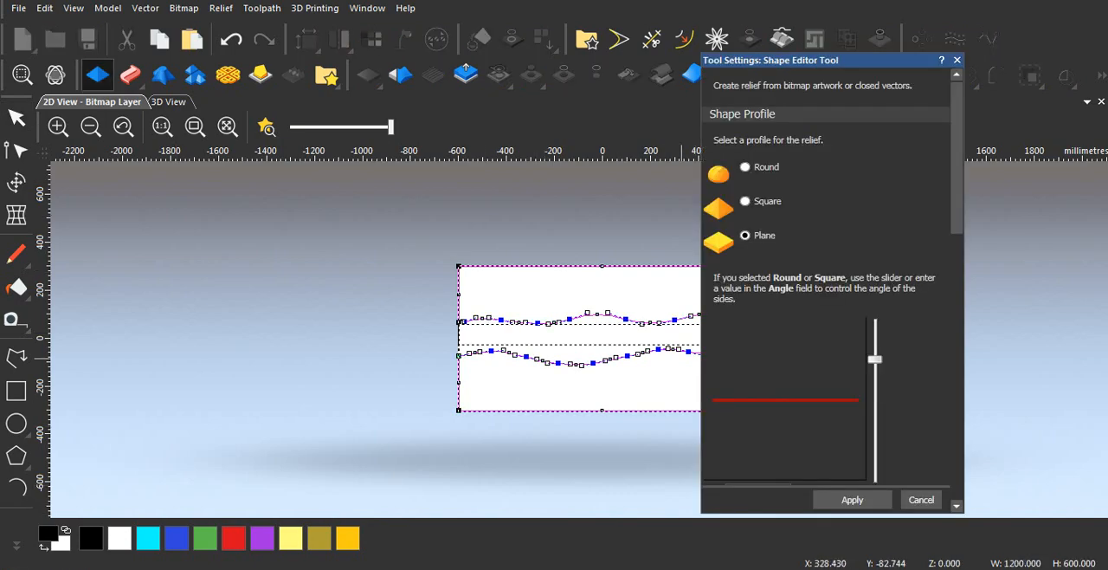
pyautogui.scroll(-10, 827, 286)
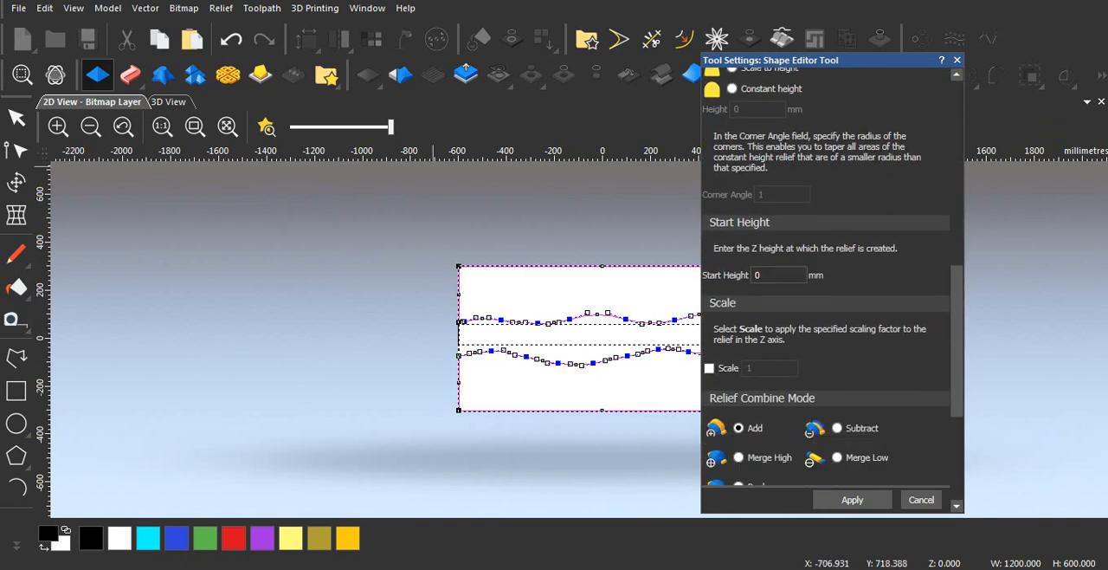
pyautogui.click(168, 102)
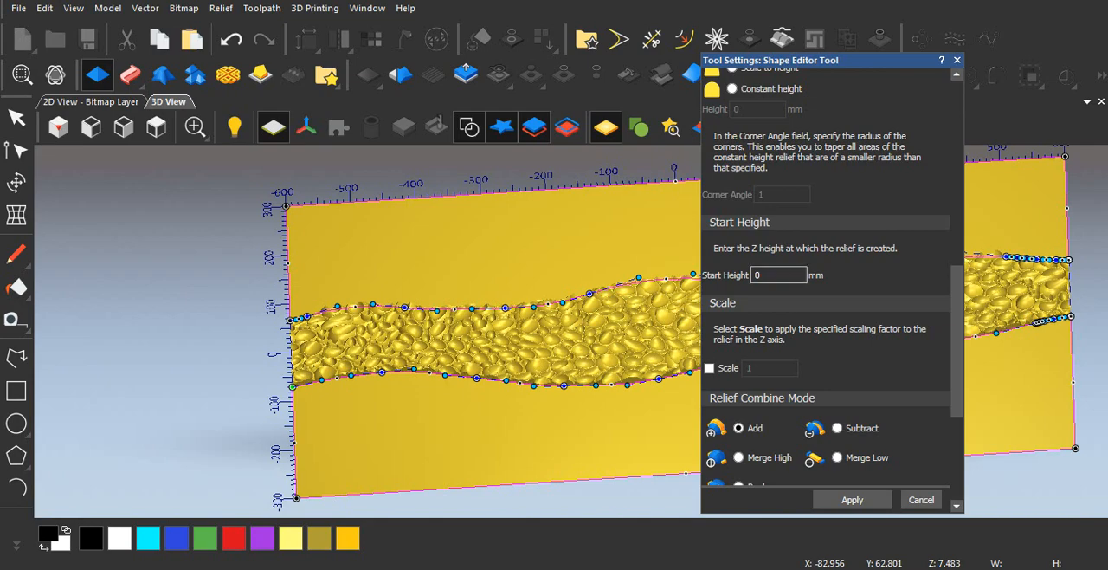
pyautogui.doubleClick(759, 276)
pyautogui.scroll(4, 827, 286)
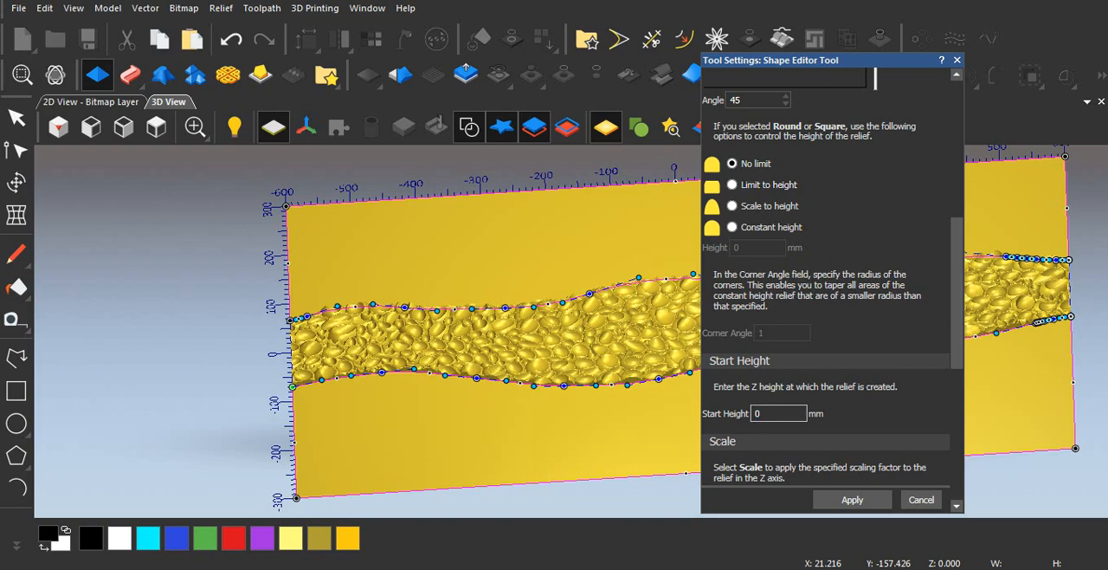
pyautogui.write('15')
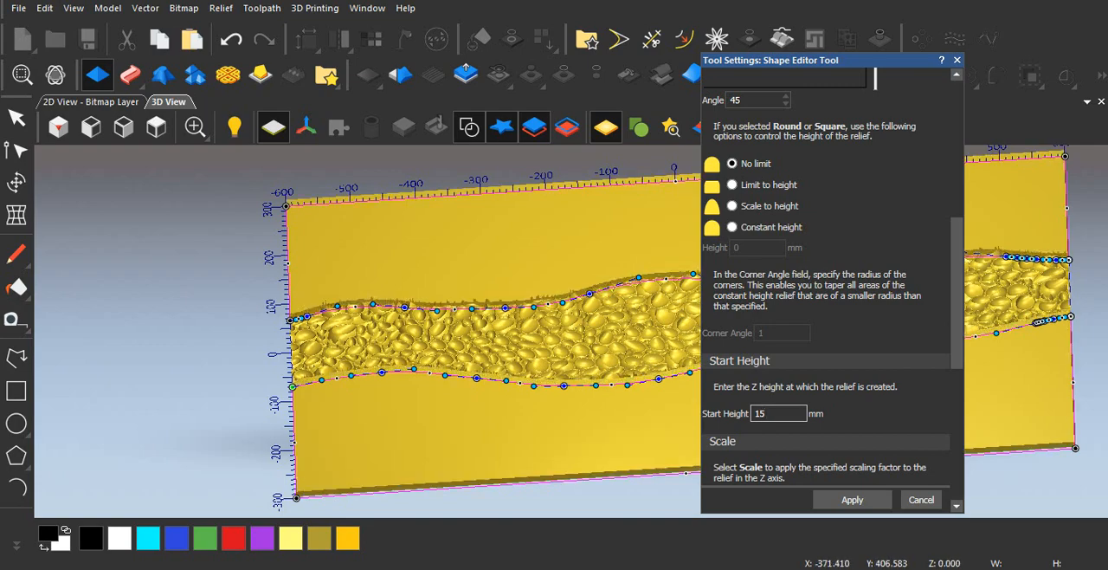
# Step: Hide the vectors in the 3D view and examine how the pebbles meet the slab edges
pyautogui.click(469, 127)
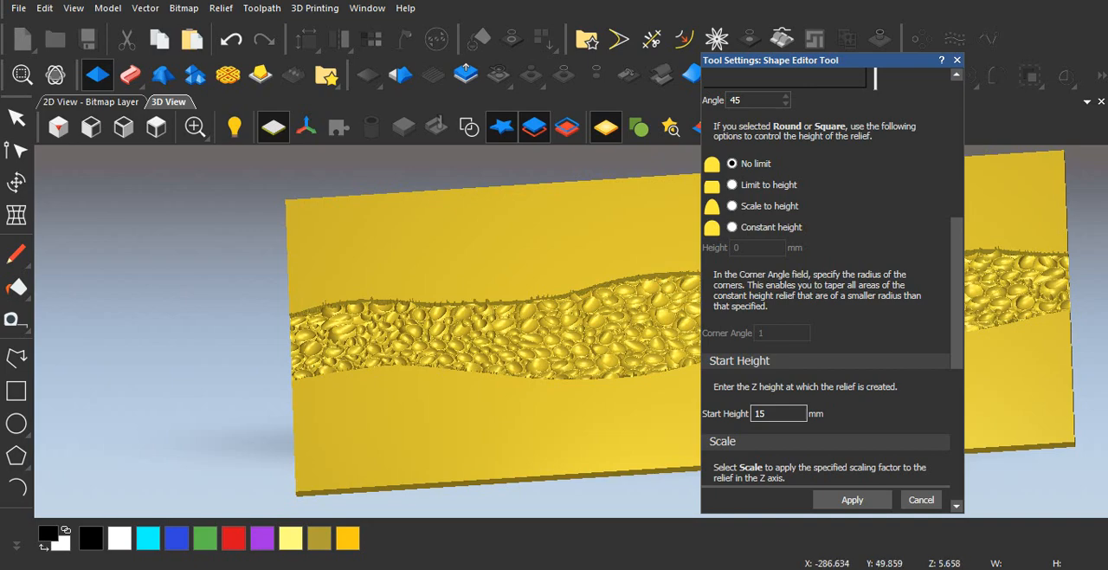
pyautogui.click(487, 305)
pyautogui.scroll(4, 494, 301)
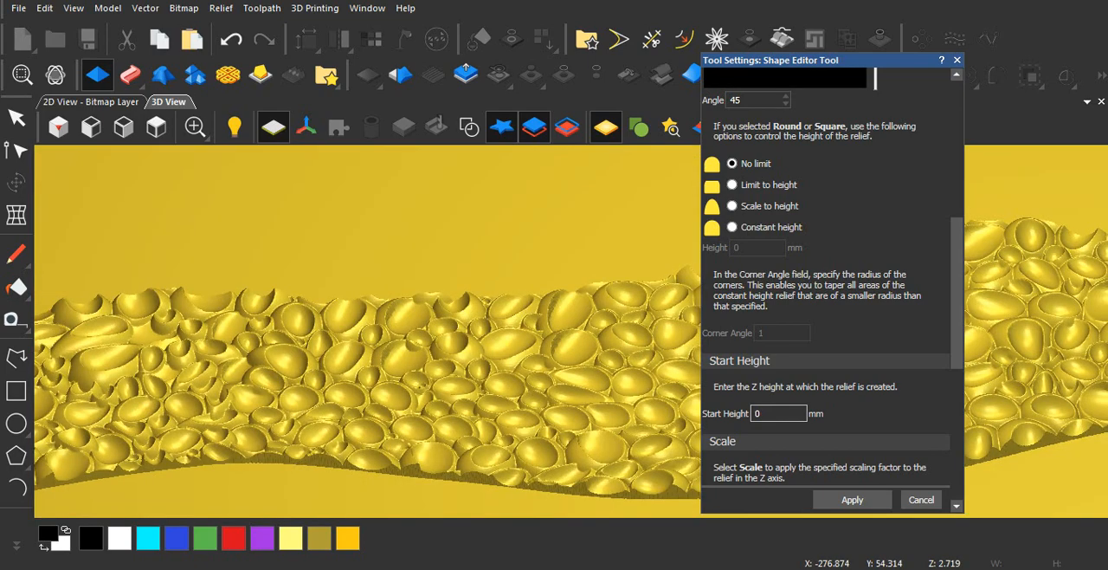
pyautogui.scroll(-4, 494, 301)
pyautogui.hotkey('ctrl', 'z')
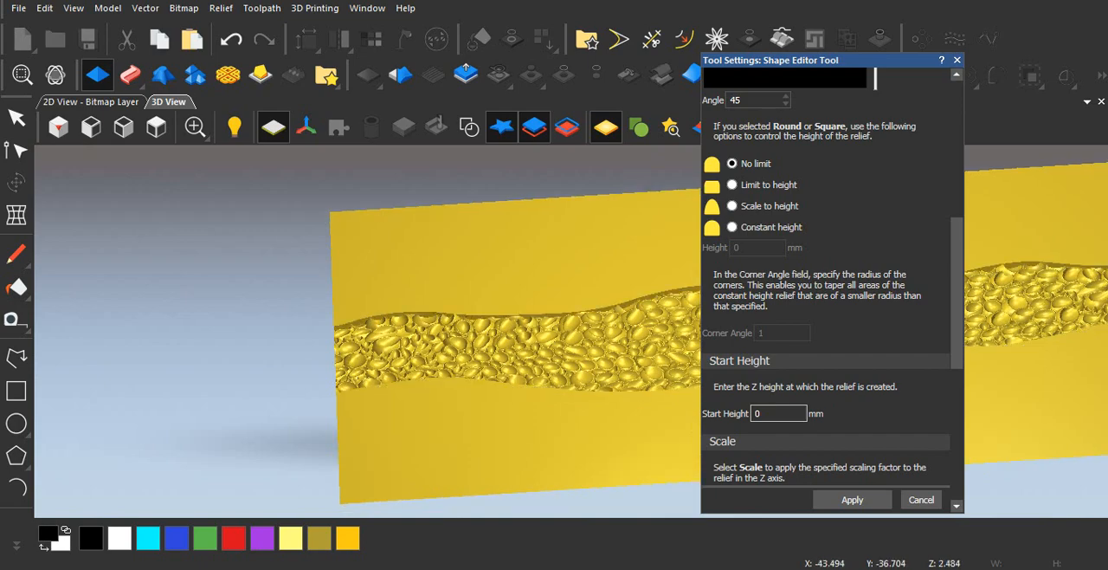
# Step: Change the combine mode to Merge High, reselect both closed vectors and apply the 15 mm plane shape
pyautogui.scroll(-6, 831, 286)
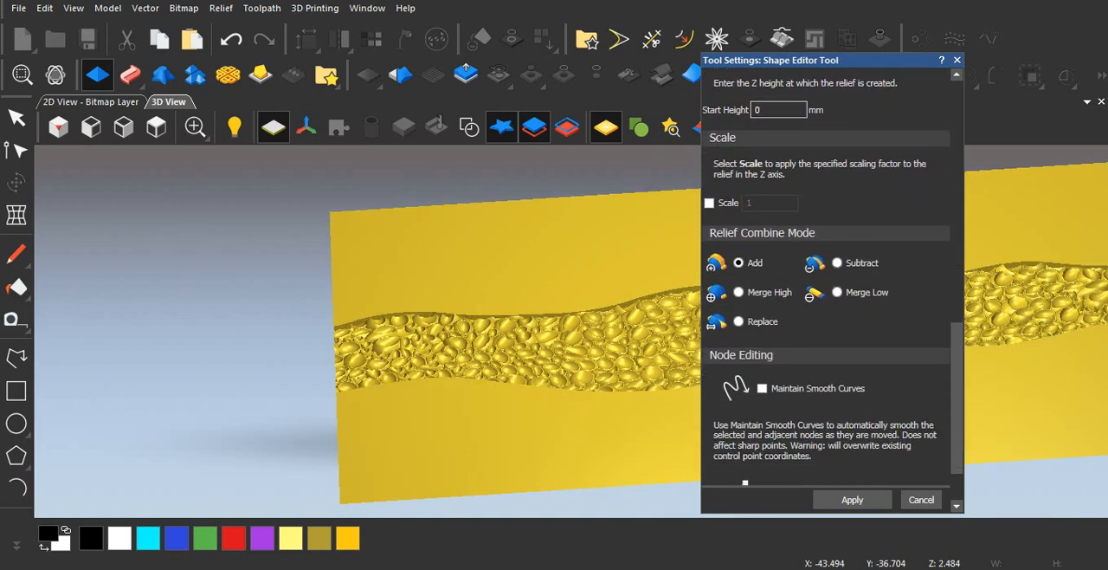
pyautogui.click(738, 293)
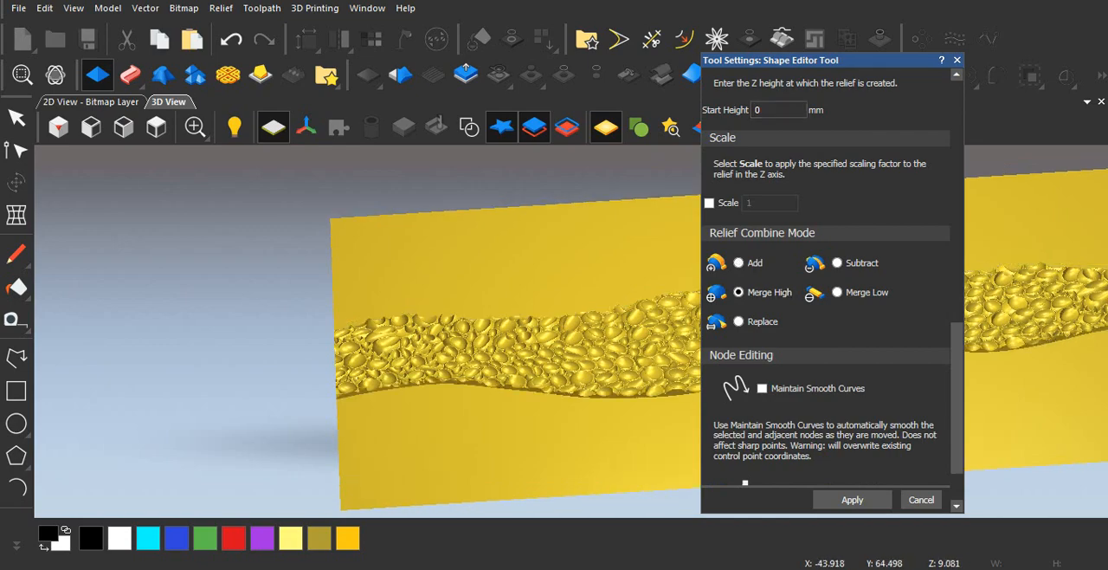
pyautogui.click(469, 128)
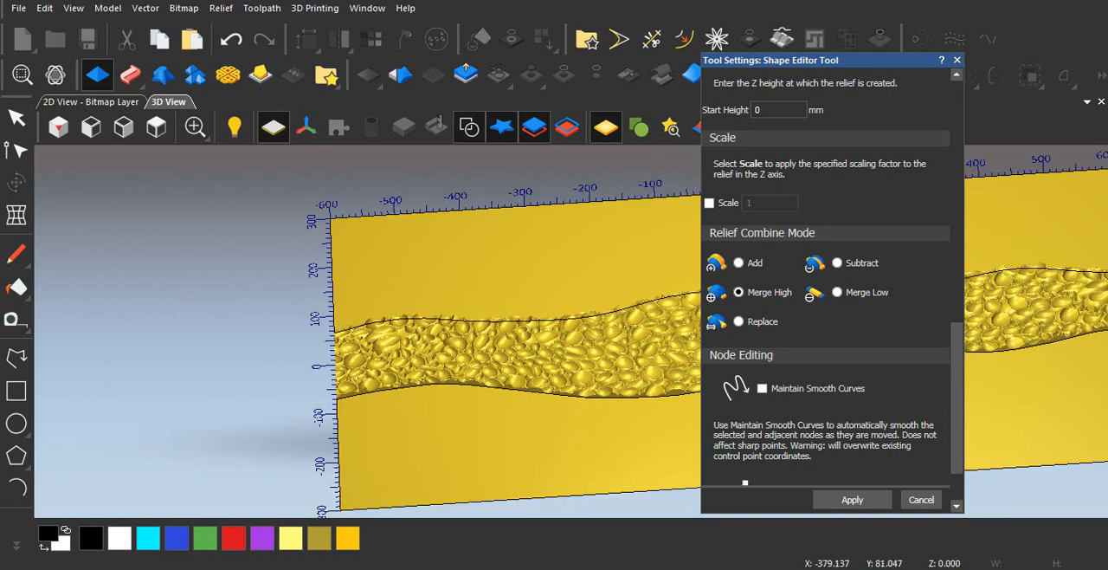
pyautogui.click(481, 321)
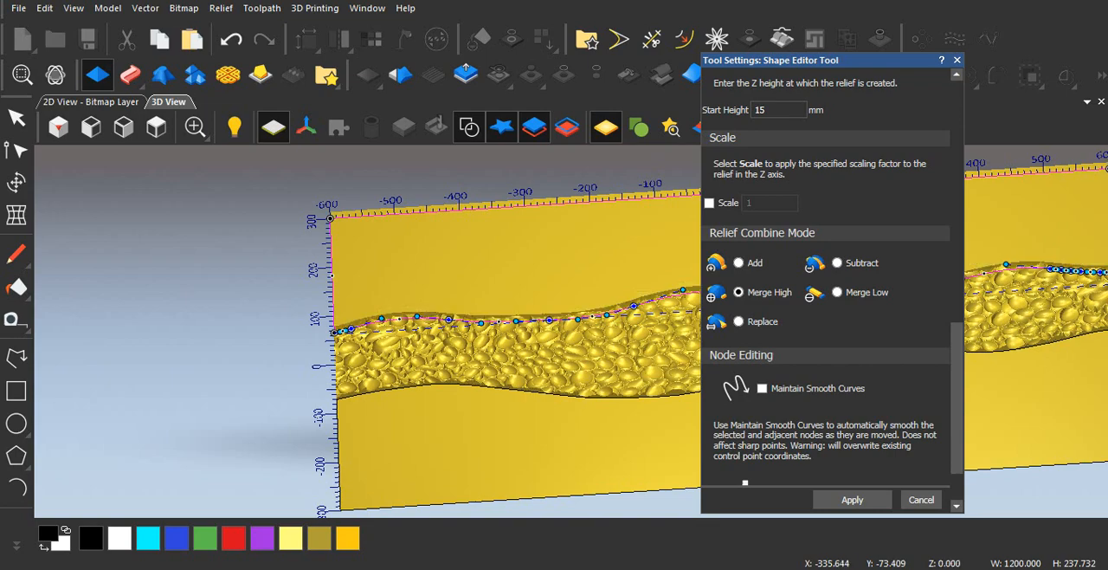
pyautogui.keyDown('shift'); pyautogui.click(510, 390); pyautogui.keyUp('shift')
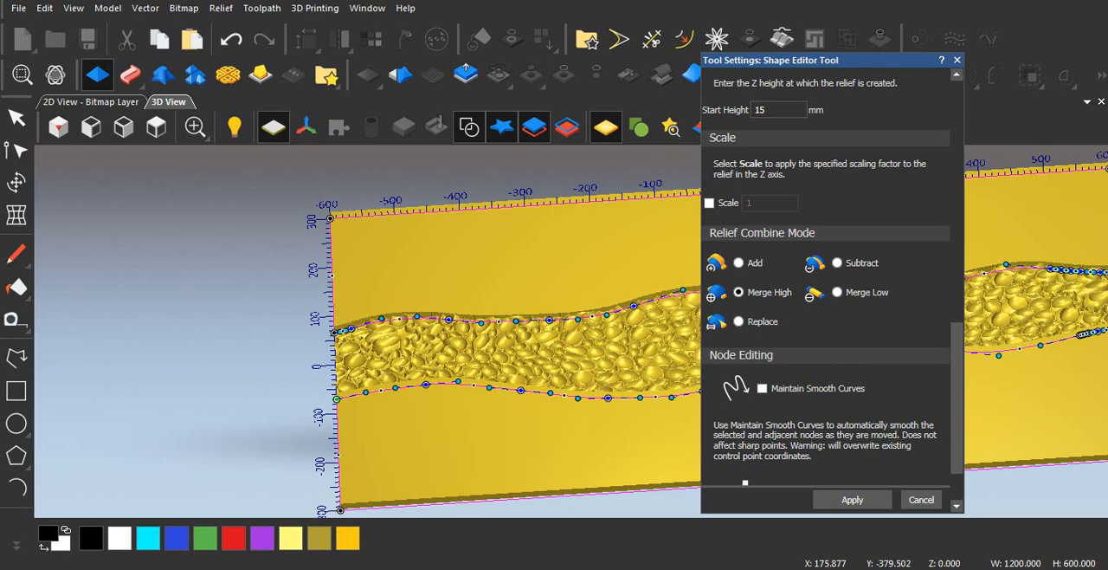
pyautogui.click(853, 500)
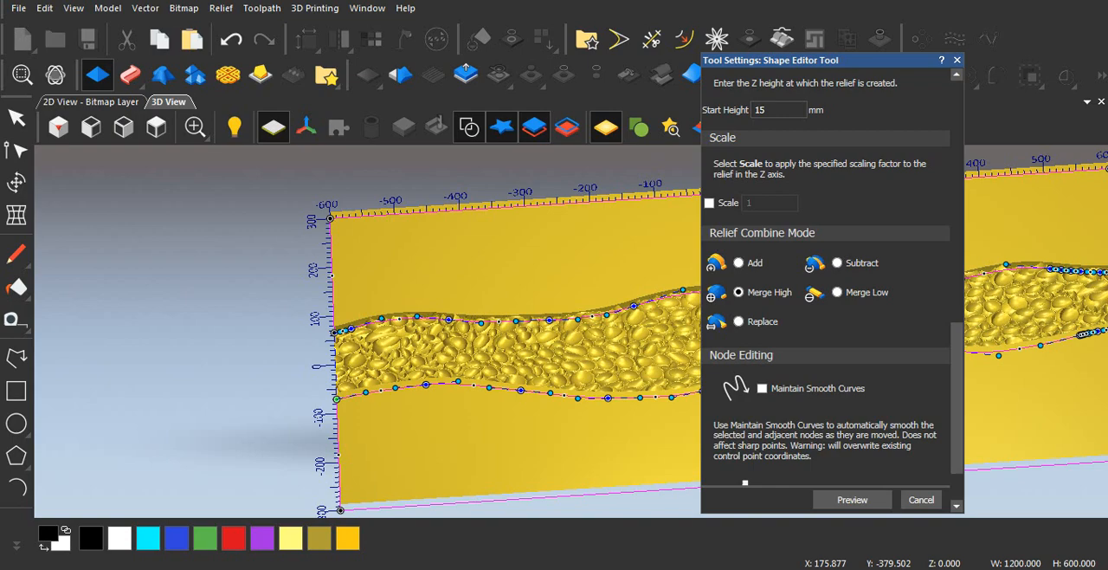
pyautogui.click(921, 500)
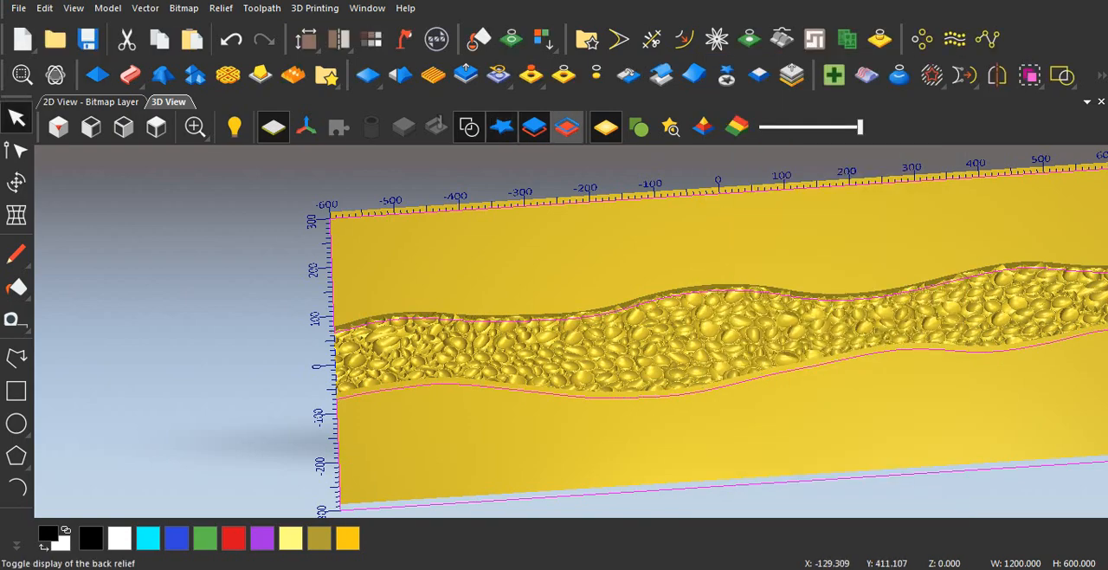
# Step: Hide the vectors and examine the pebble channel between the raised slabs close up and from above
pyautogui.click(469, 128)
pyautogui.scroll(4, 738, 315)
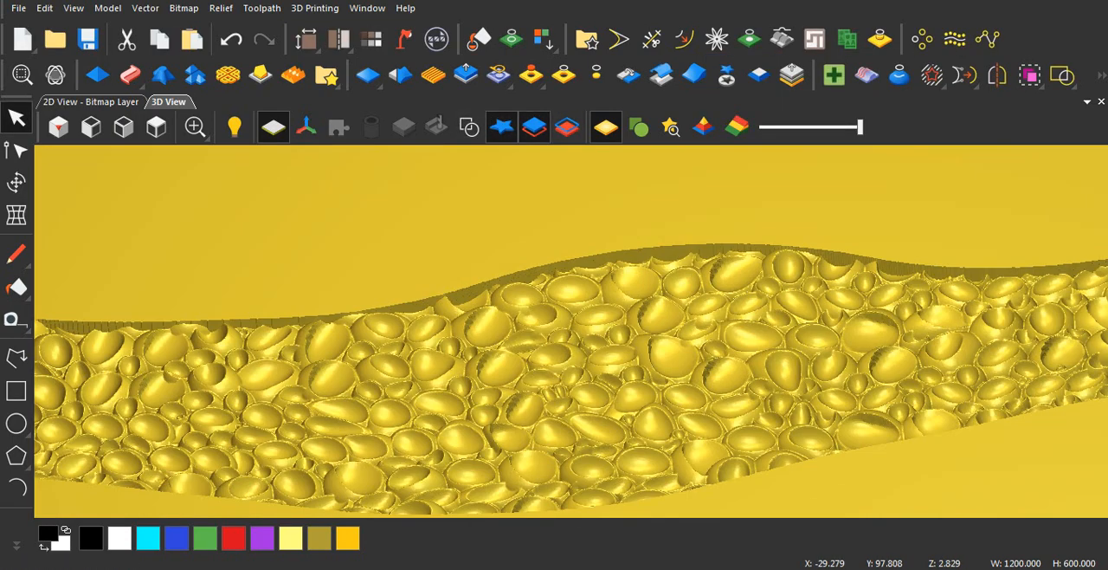
pyautogui.moveTo(563, 346); pyautogui.dragTo(461, 367)
pyautogui.click(156, 128)
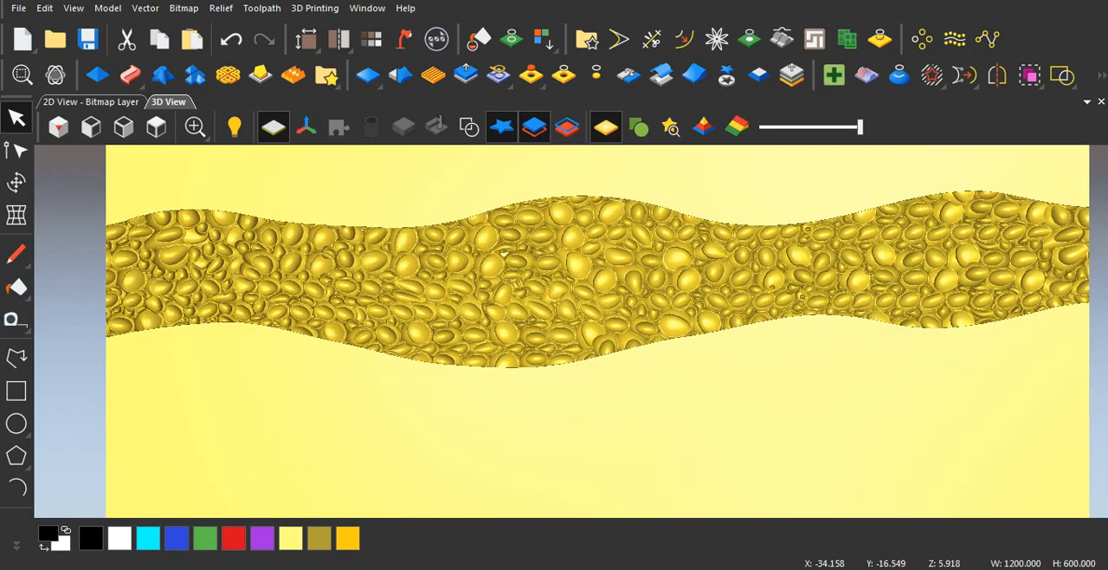
# Step: Inspect the merged relief at low angles and close range, checking the pebble surface and its fit along both wavy slab edges
pyautogui.moveTo(568, 345); pyautogui.dragTo(585, 253)
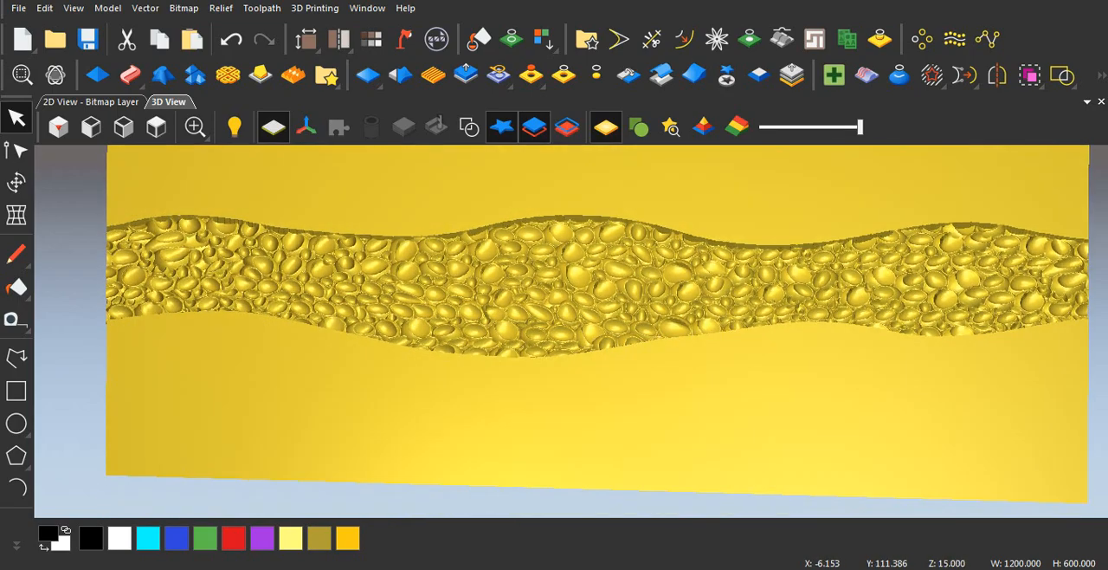
pyautogui.scroll(4, 523, 325)
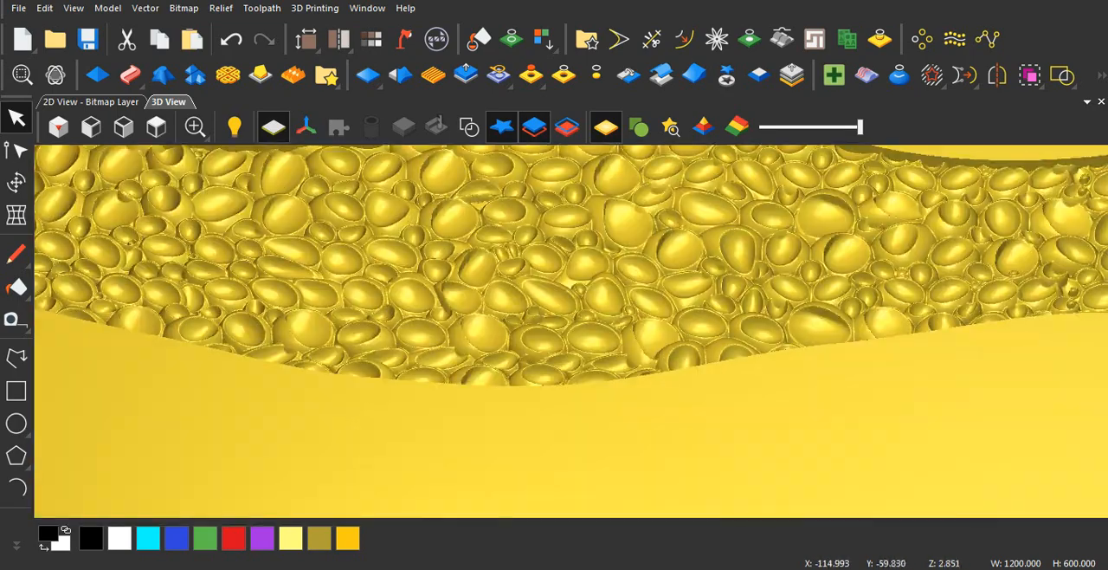
pyautogui.moveTo(539, 369)
pyautogui.mouseDown()
pyautogui.moveTo(533, 260)
pyautogui.moveTo(530, 357)
pyautogui.mouseUp()
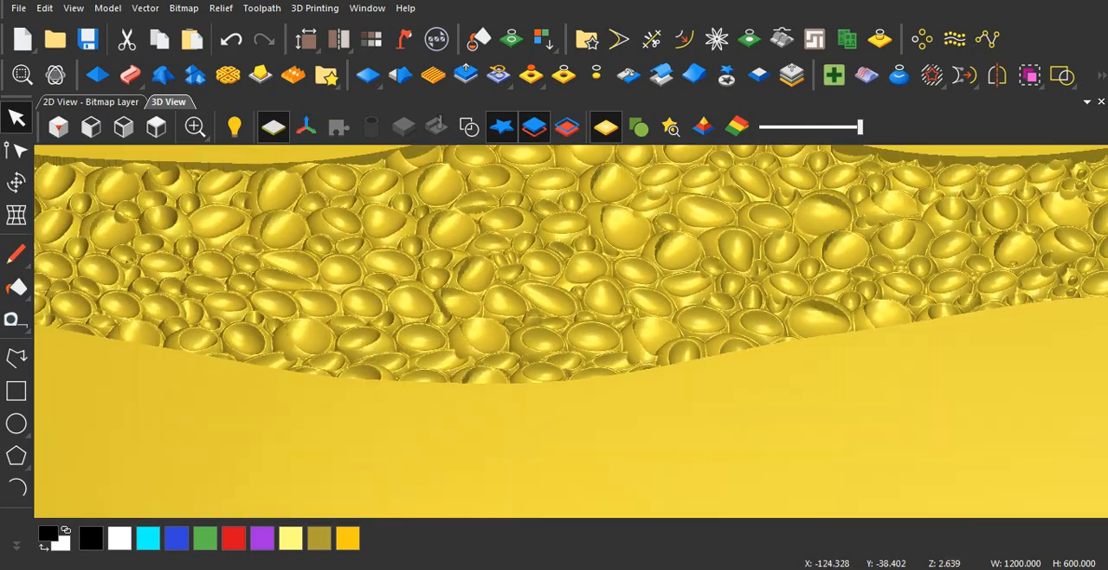
pyautogui.scroll(-3, 571, 329)
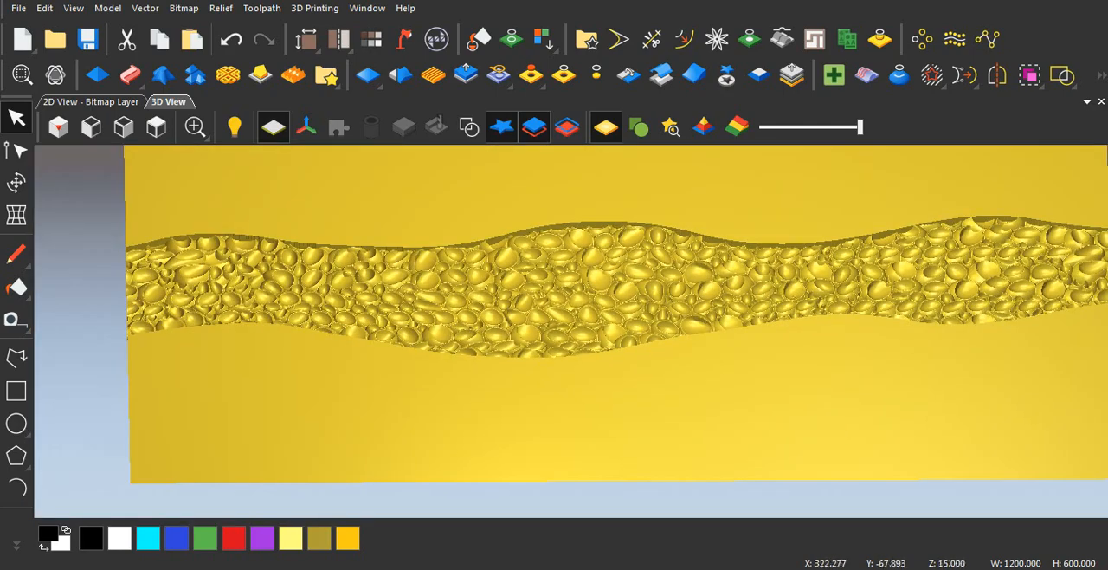
pyautogui.moveTo(584, 323); pyautogui.dragTo(570, 373)
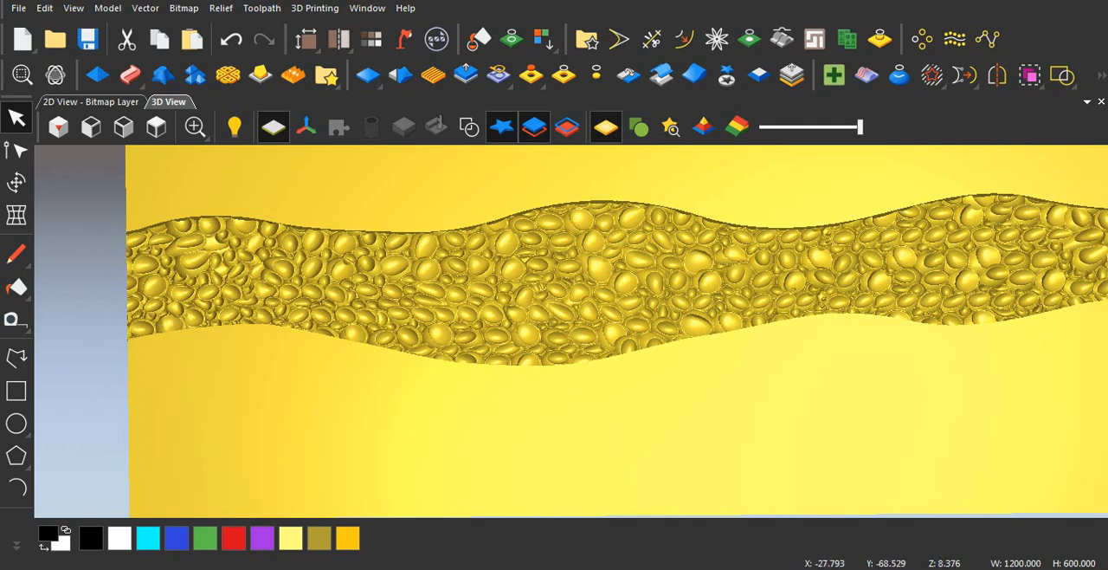
pyautogui.scroll(-3, 558, 313)
pyautogui.scroll(4, 547, 290)
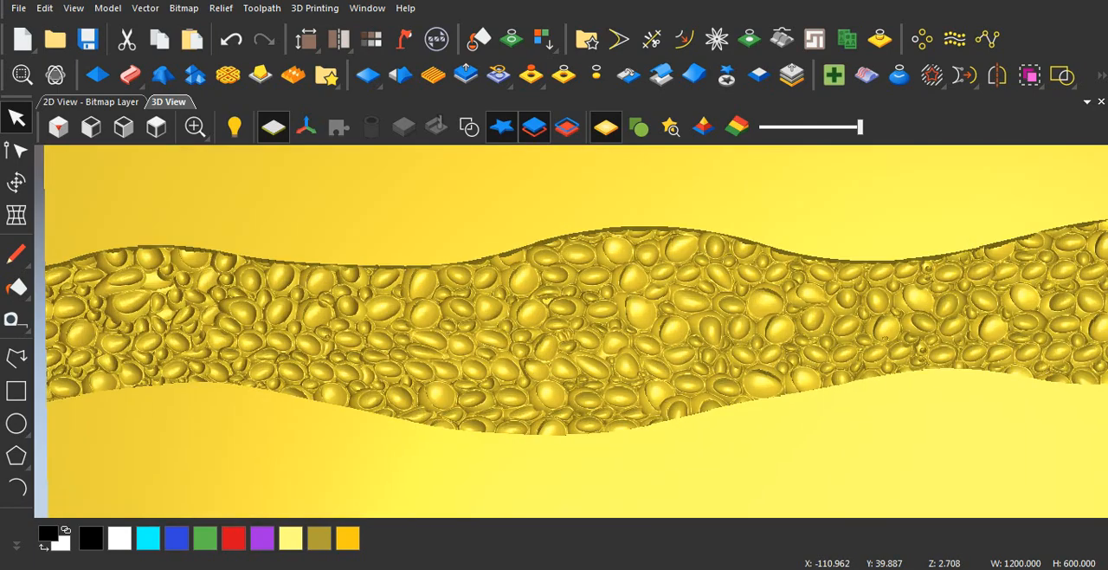
pyautogui.scroll(2, 554, 330)
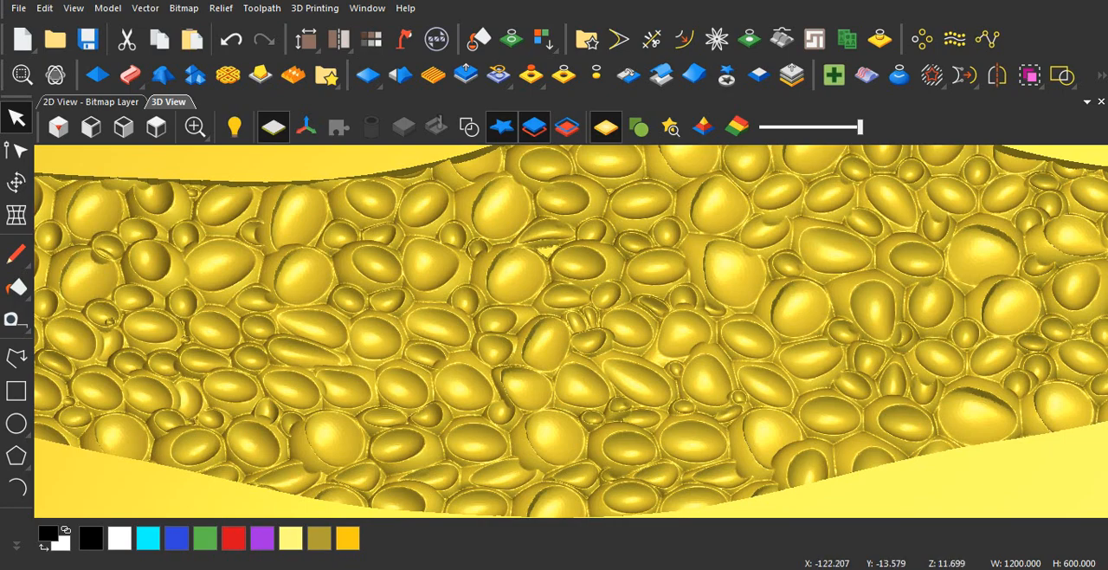
pyautogui.moveTo(555, 346); pyautogui.dragTo(556, 256)
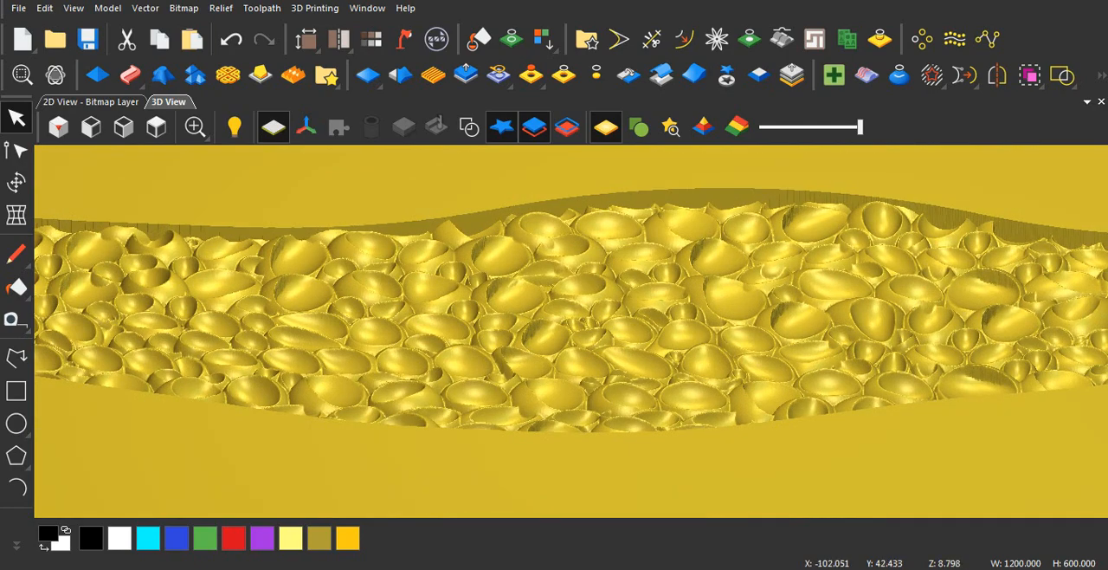
pyautogui.scroll(-2, 554, 329)
pyautogui.moveTo(554, 290); pyautogui.dragTo(553, 351)
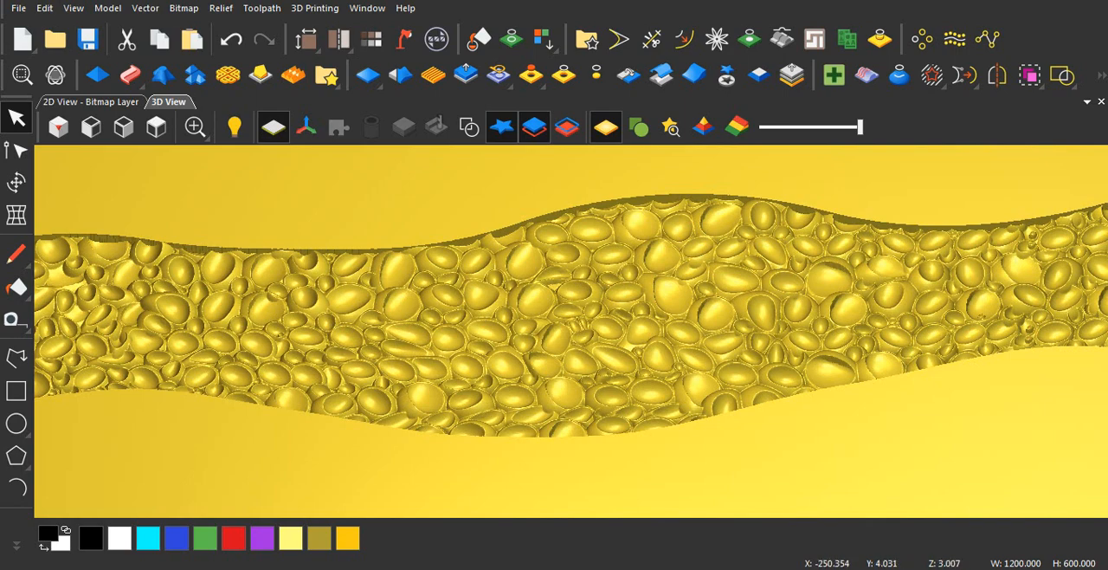
pyautogui.scroll(-2, 554, 329)
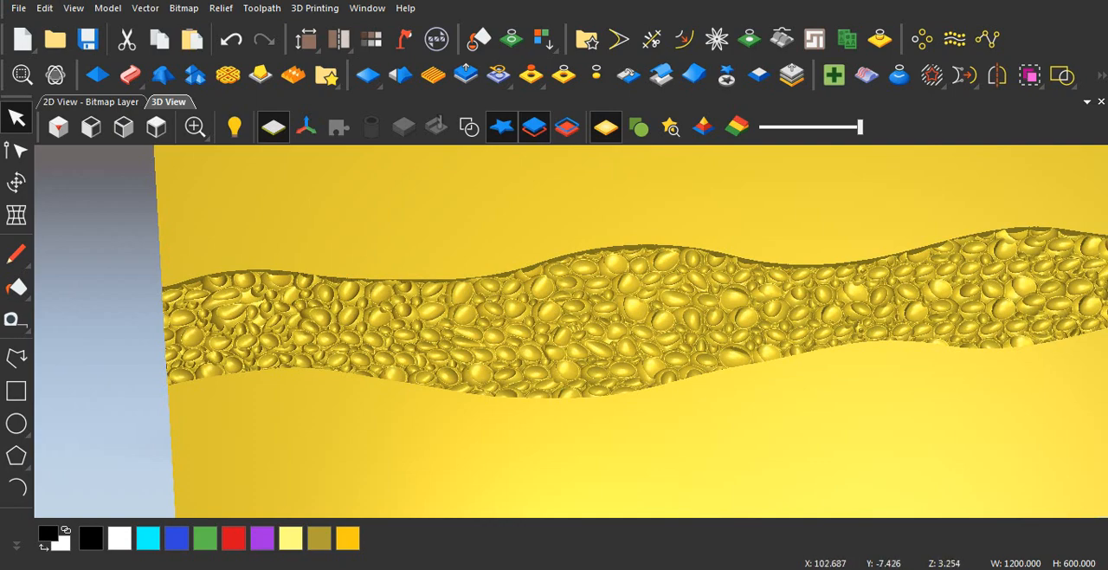
pyautogui.scroll(3, 554, 329)
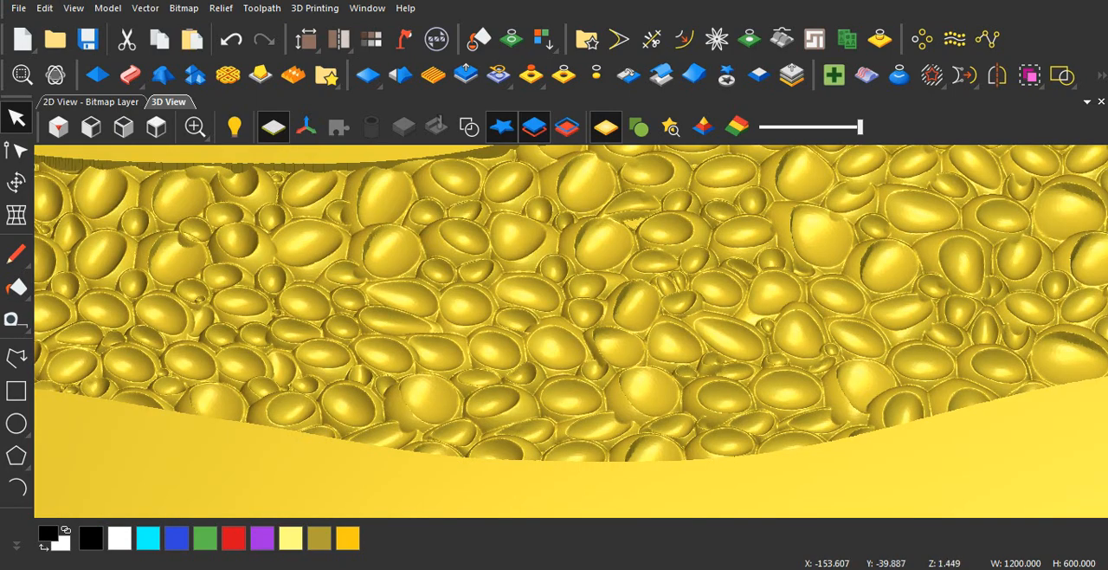
pyautogui.scroll(-3, 420, 351)
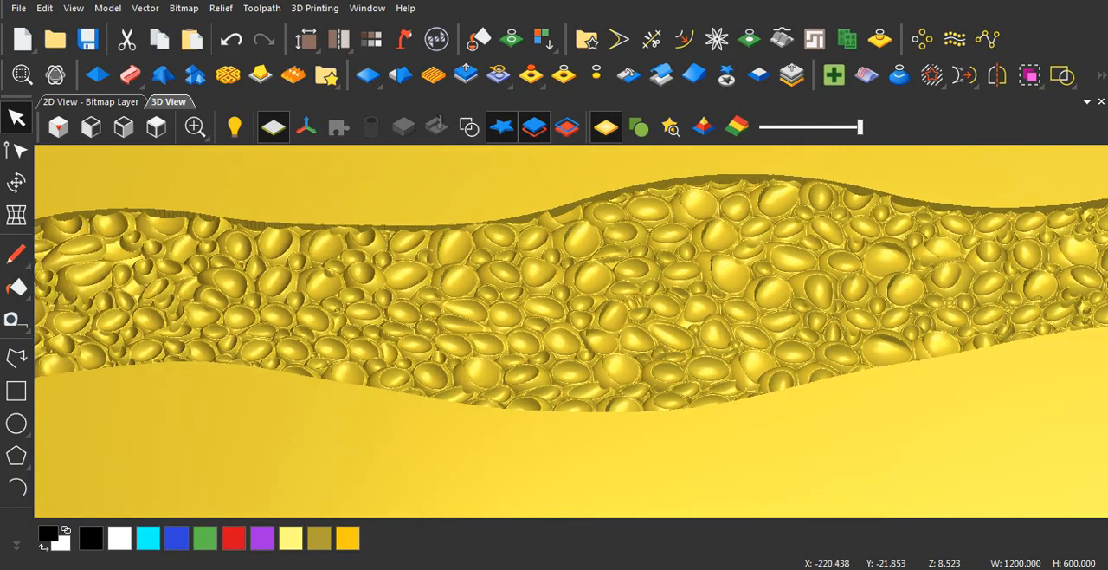
pyautogui.moveTo(411, 357)
pyautogui.mouseDown()
pyautogui.moveTo(259, 251)
pyautogui.moveTo(241, 270)
pyautogui.mouseUp()
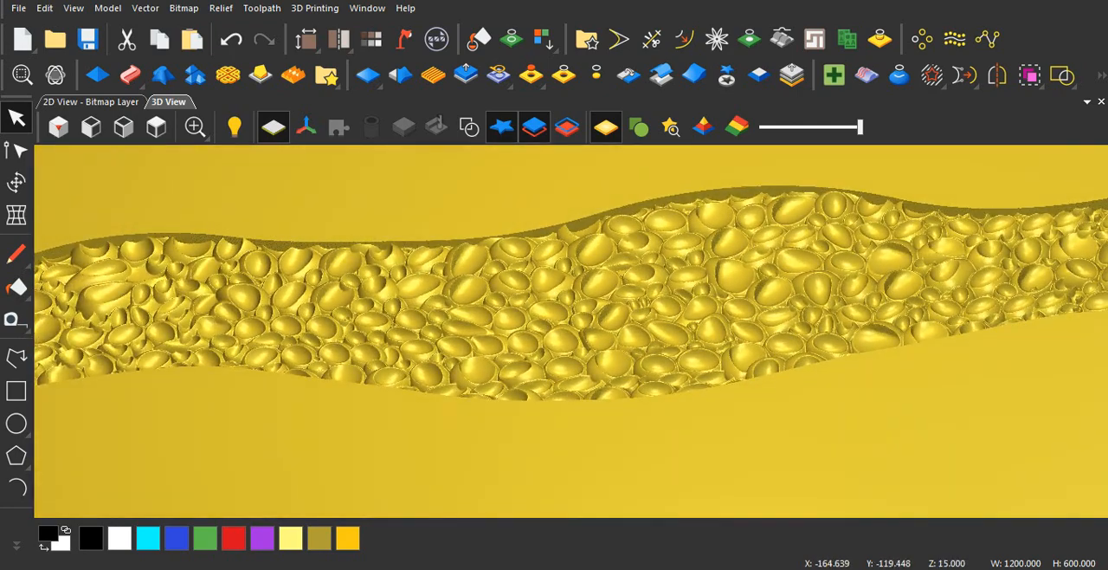
pyautogui.scroll(-2, 571, 330)
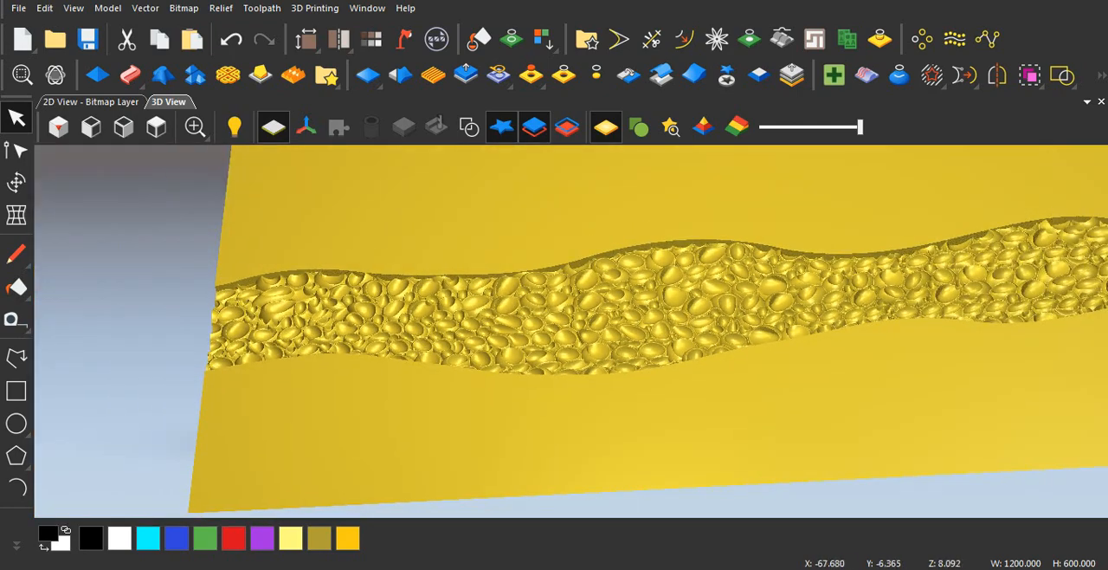